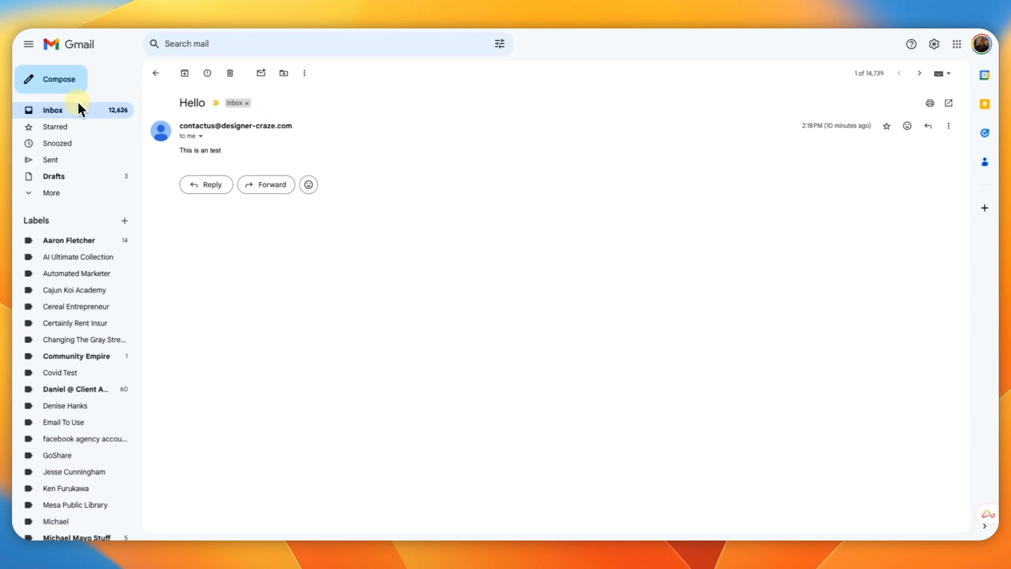
- Return to the Gmail inbox and open the "Inquiry Received" email
left_click(78, 106)
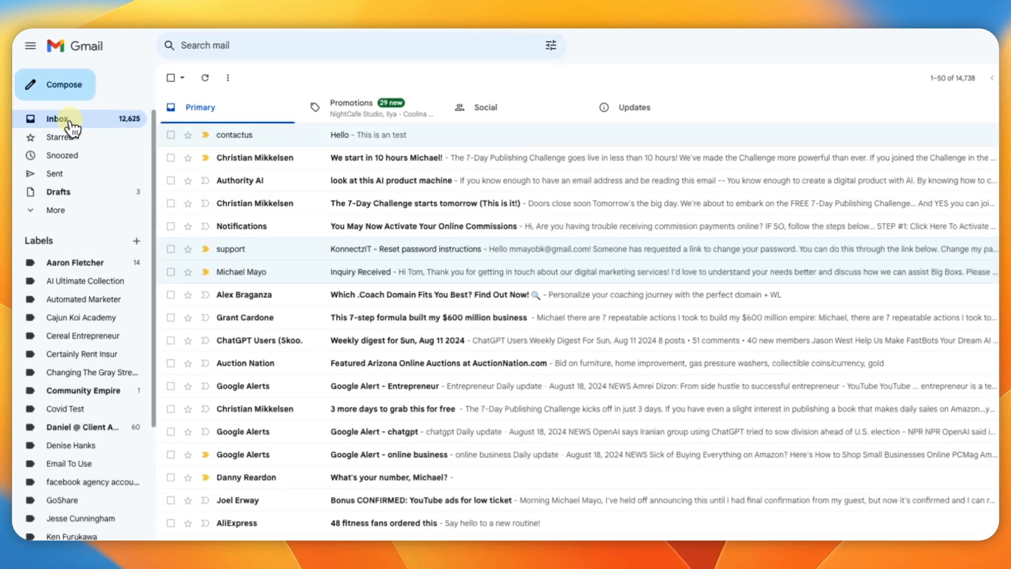
left_click(304, 282)
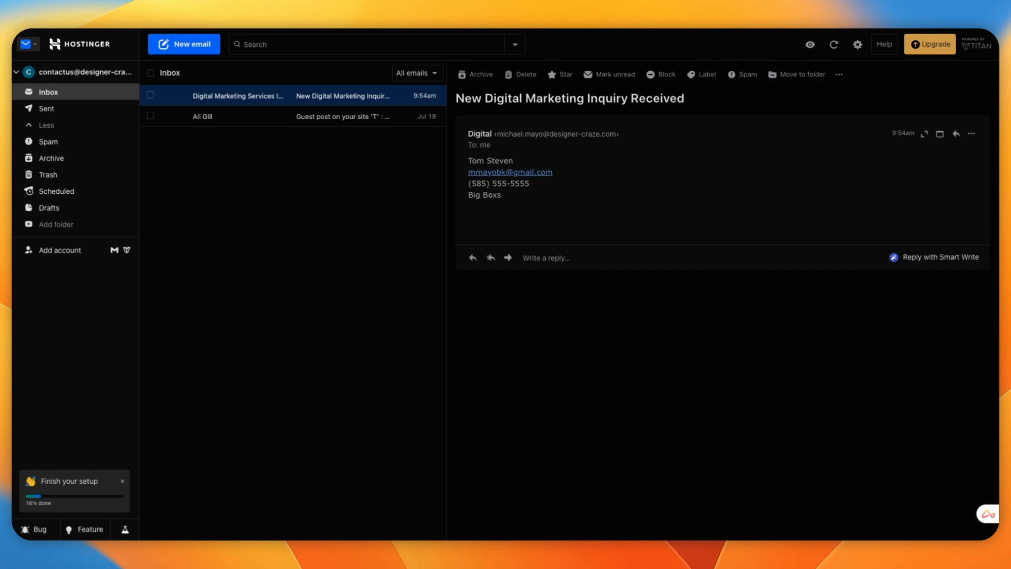
- Switch to the new scenario in Boost.space Integrator and add the Email app's Watch Emails trigger as its first module
left_click(589, 29)
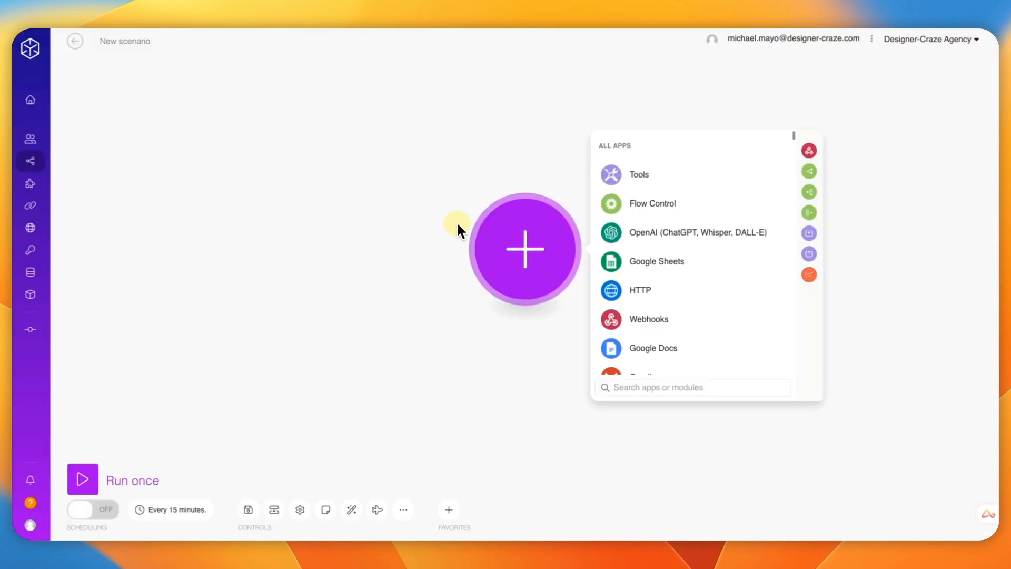
left_click_drag(476, 229, 207, 223)
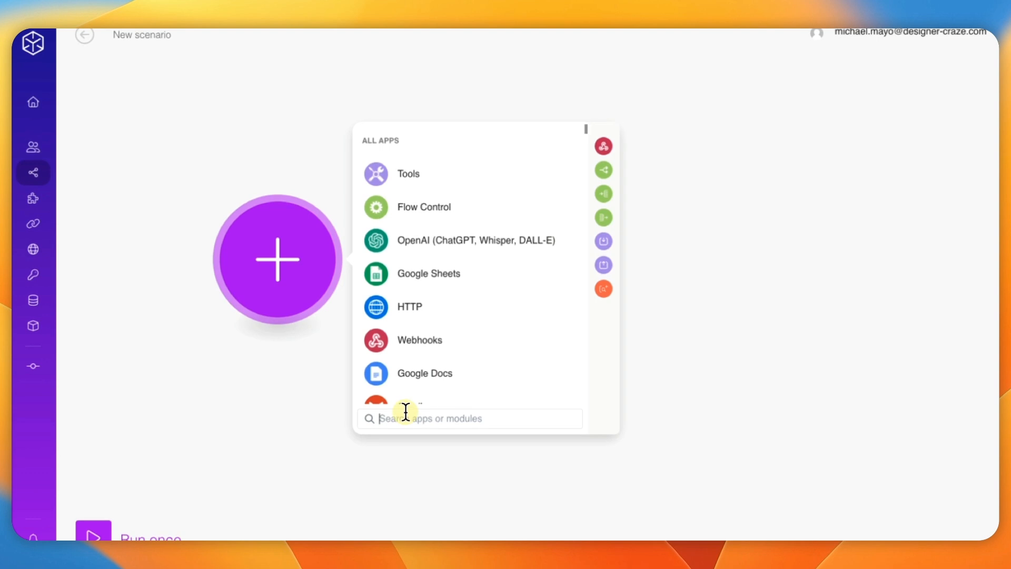
type("emai")
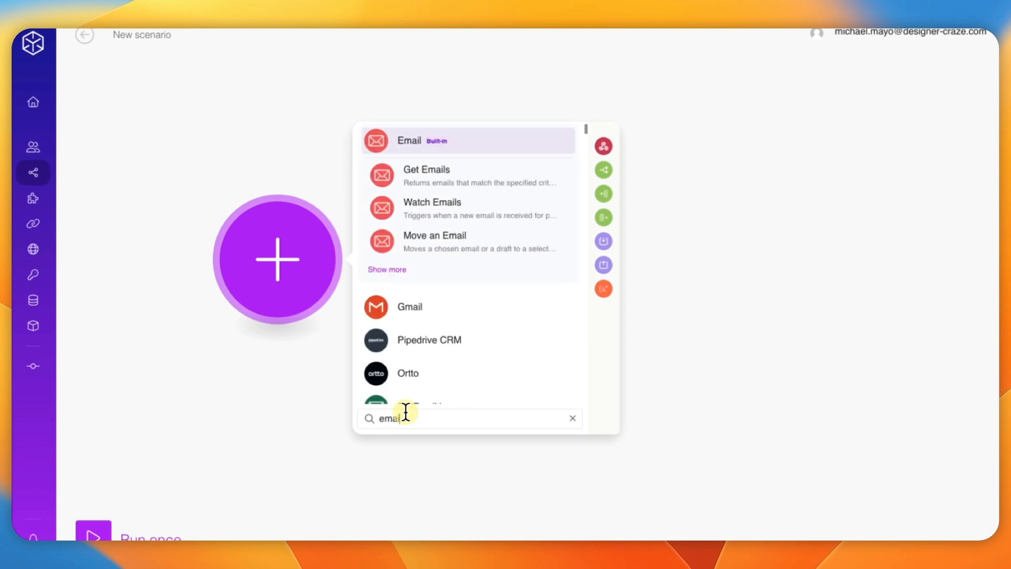
type("l")
key("Return")
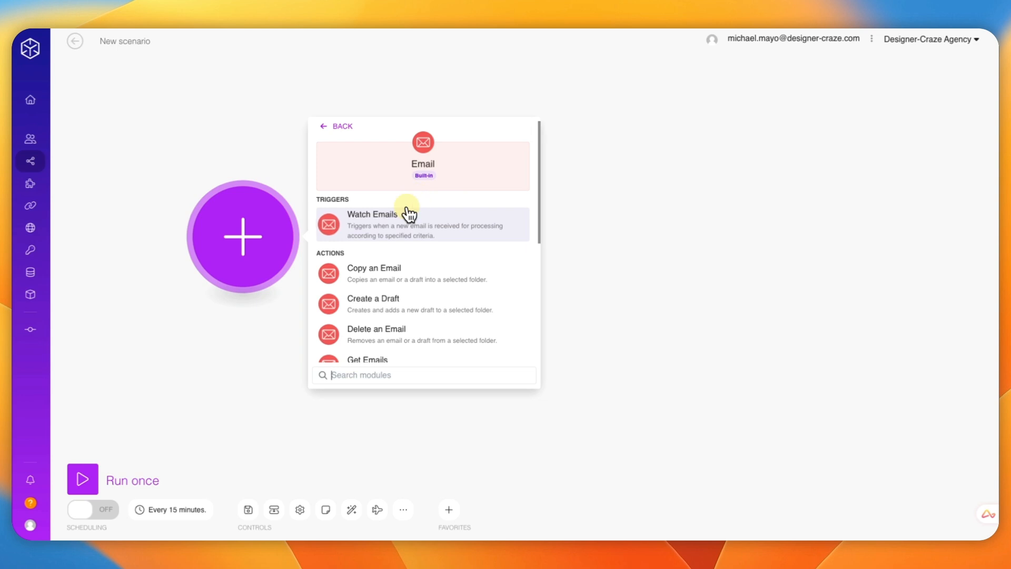
left_click(387, 224)
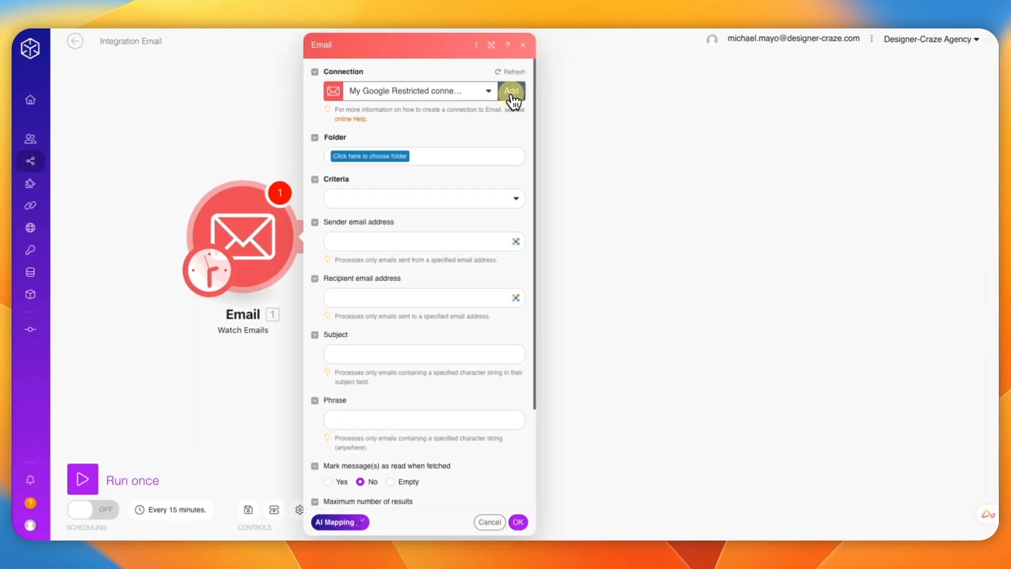
- Start a new connection for the Email module with connection type Others (IMAP) and email provider Other
left_click(513, 94)
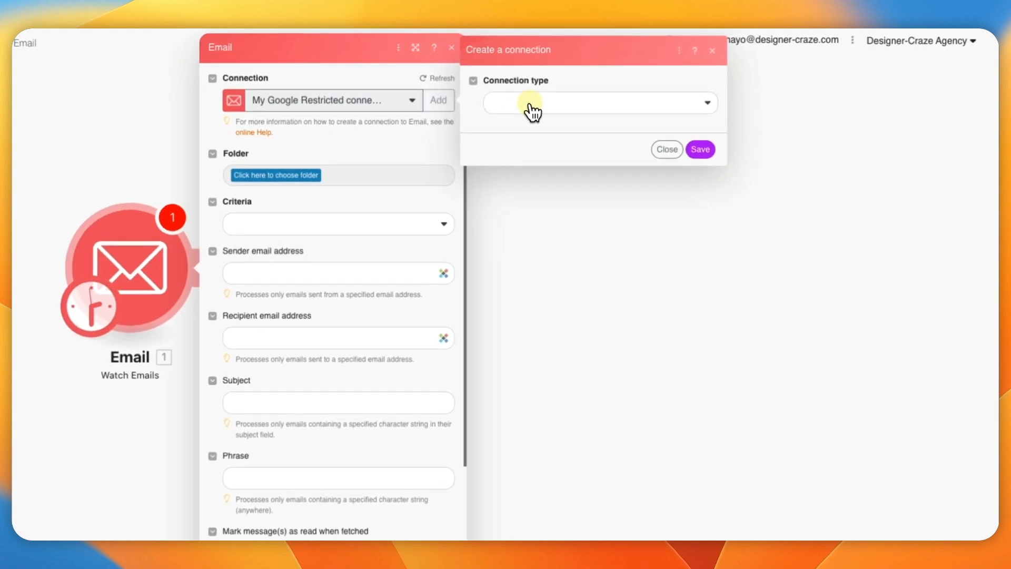
left_click(519, 105)
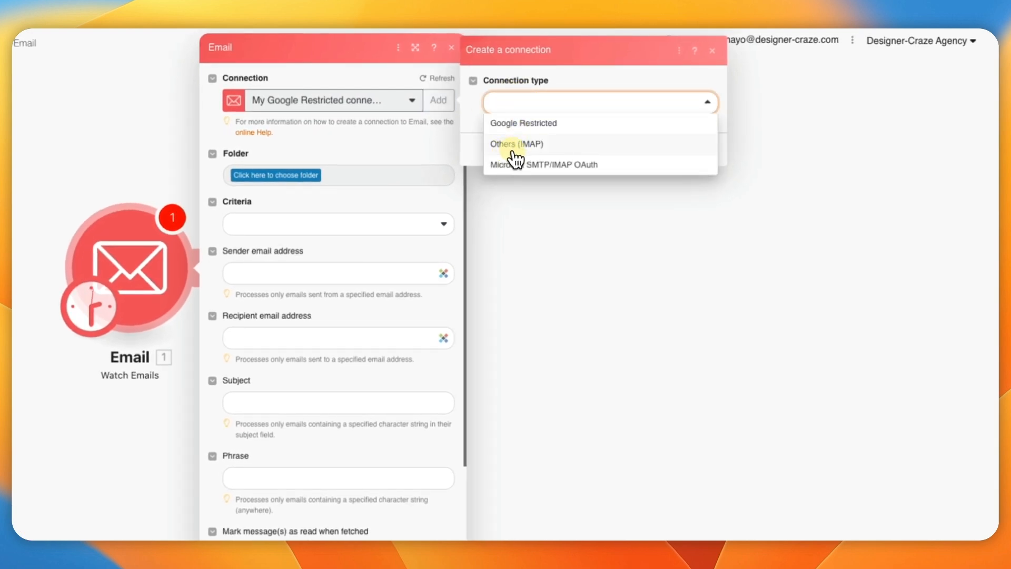
left_click(537, 150)
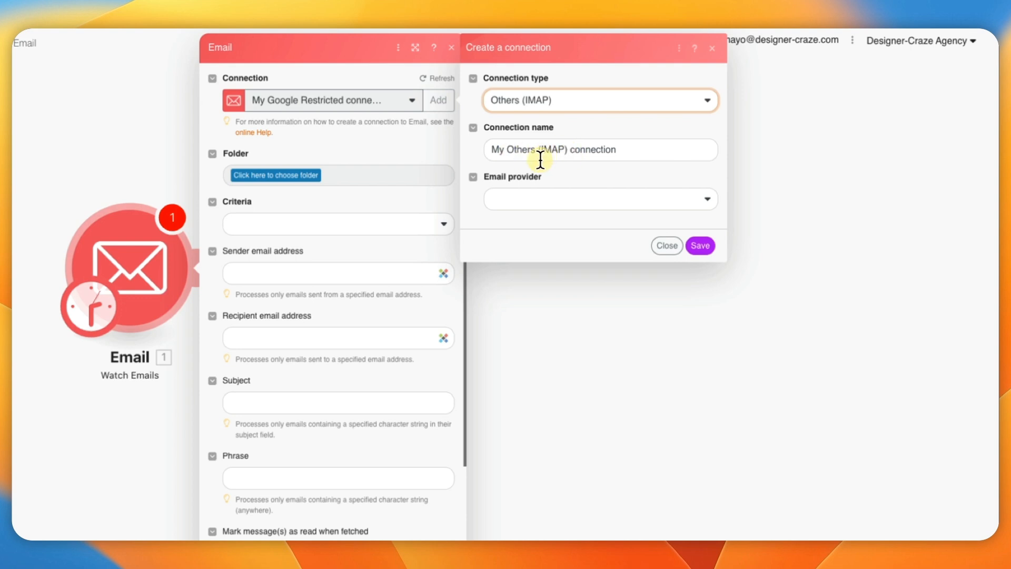
left_click(510, 204)
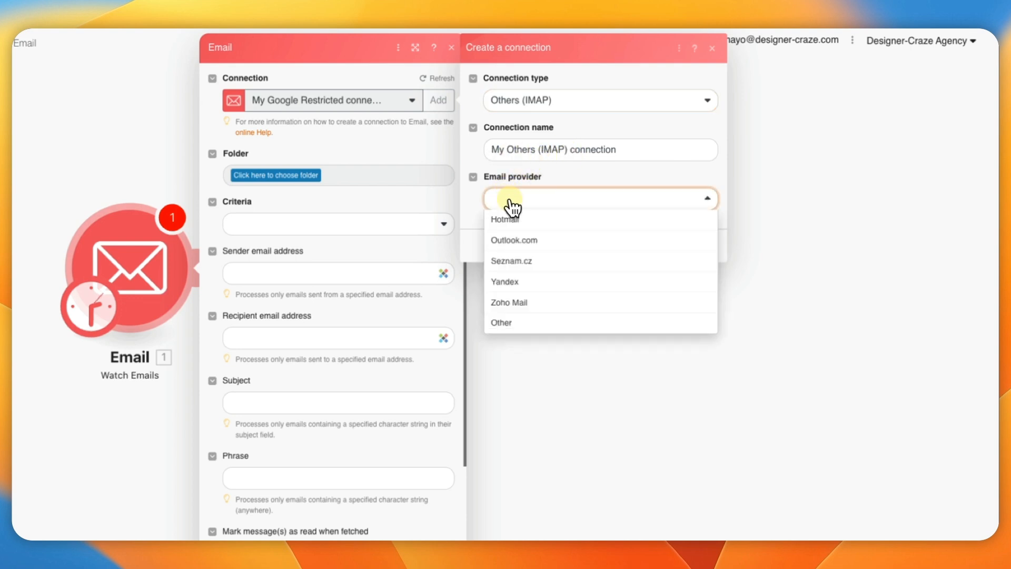
left_click(514, 324)
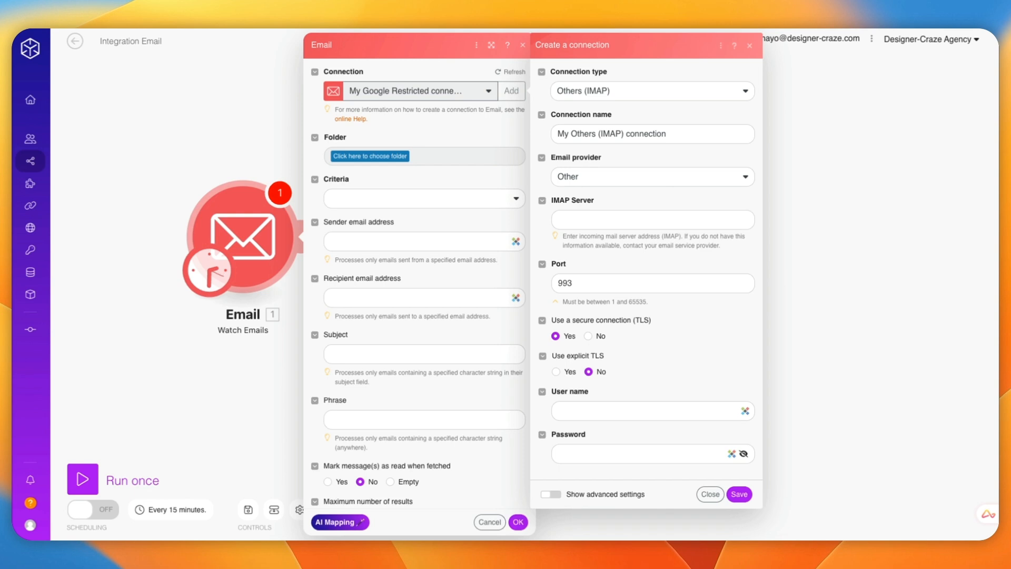
- Set the IMAP server to imap.titan.email, enter the mailbox address as user name and the account password, and save the connection
left_click(579, 219)
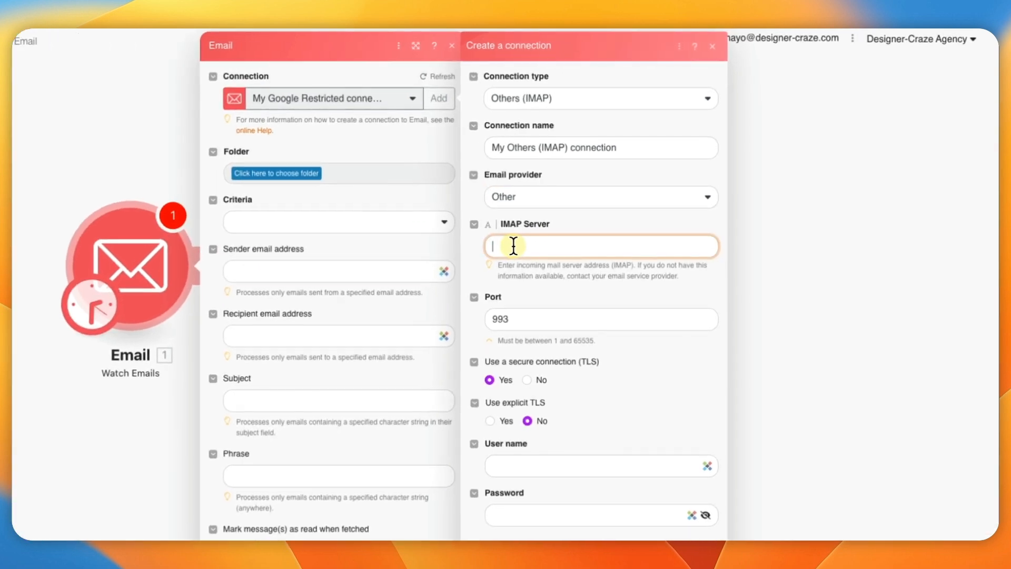
type("imap.titan.email")
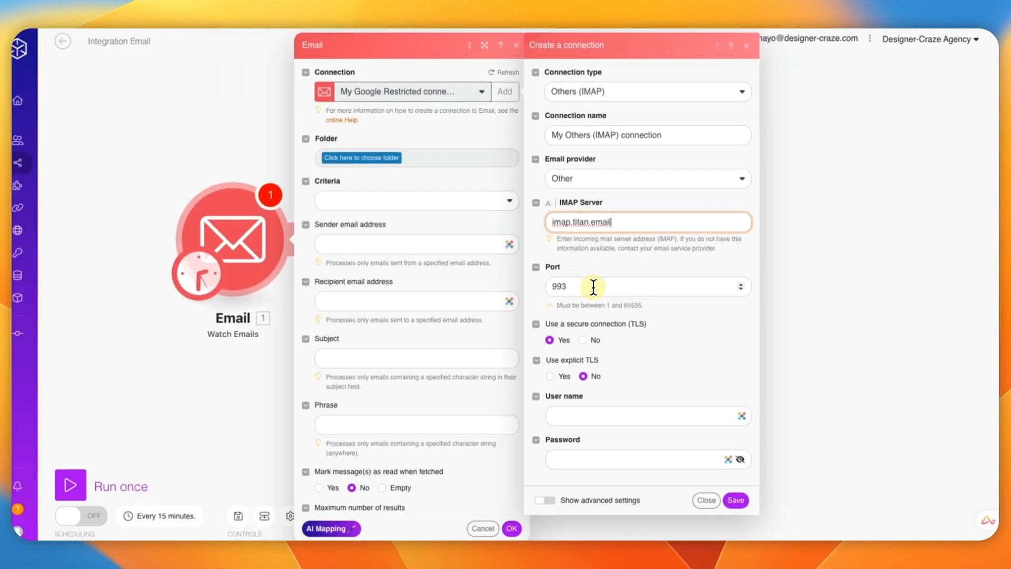
left_click(569, 414)
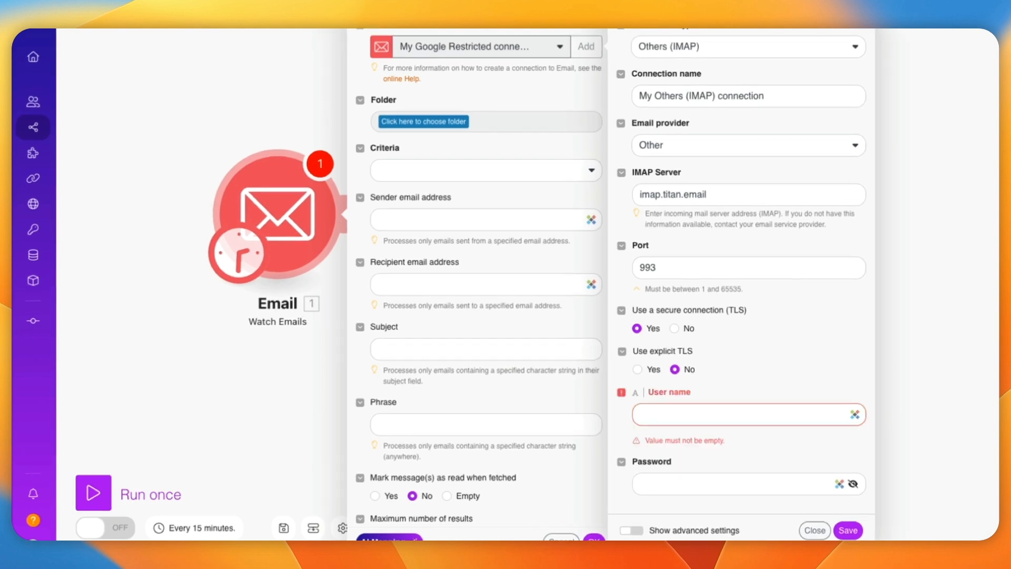
left_click(678, 414)
key("super+v")
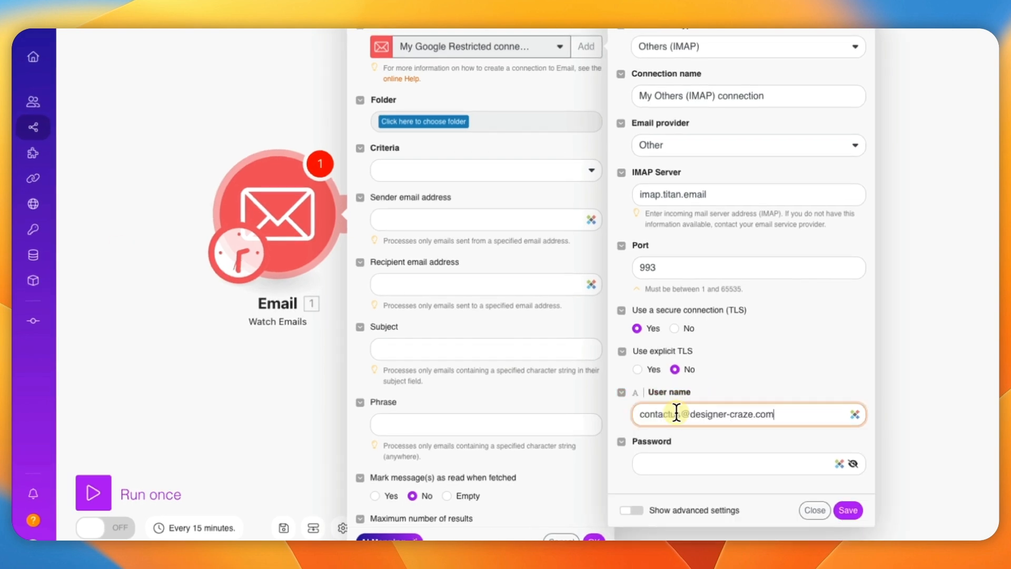
left_click(661, 459)
type("••••")
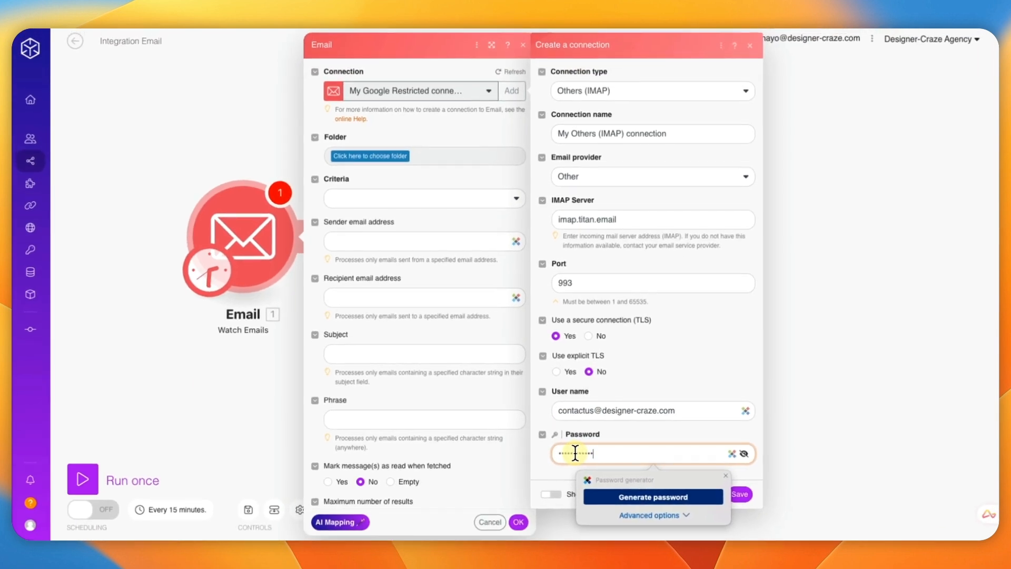
left_click(745, 494)
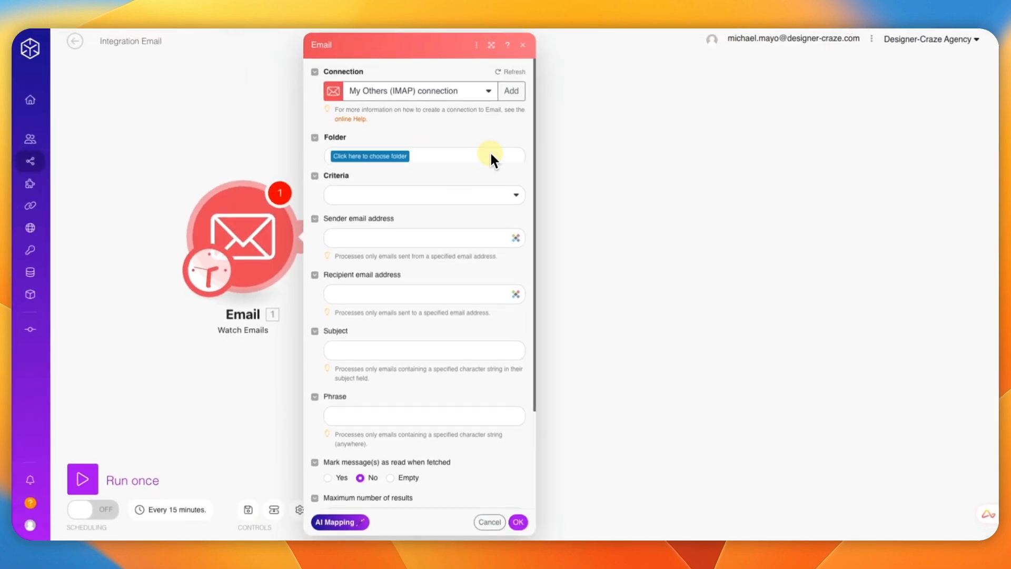
- Set the watched folder to INBOX and the criteria to All emails
left_click(378, 157)
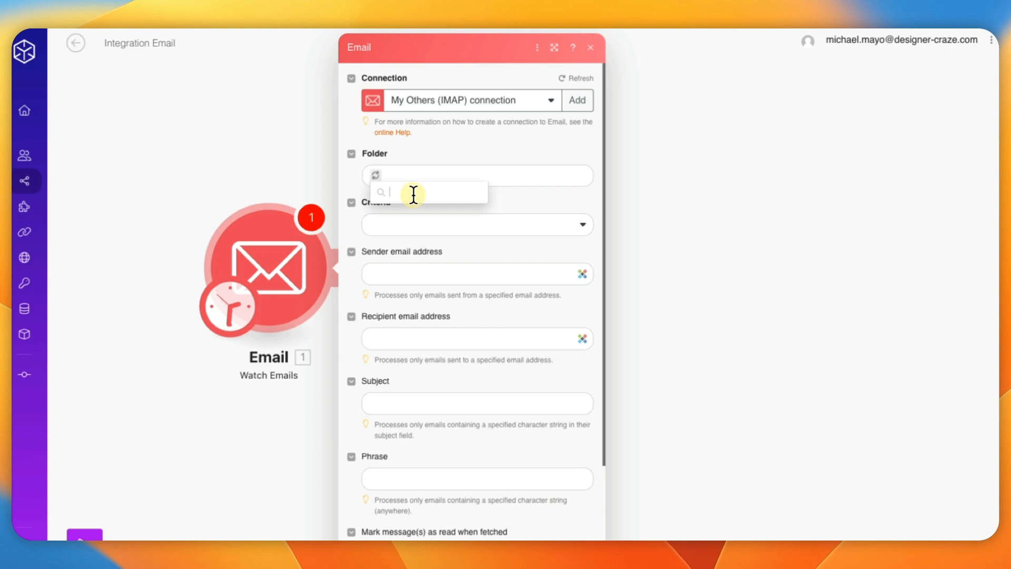
left_click(414, 314)
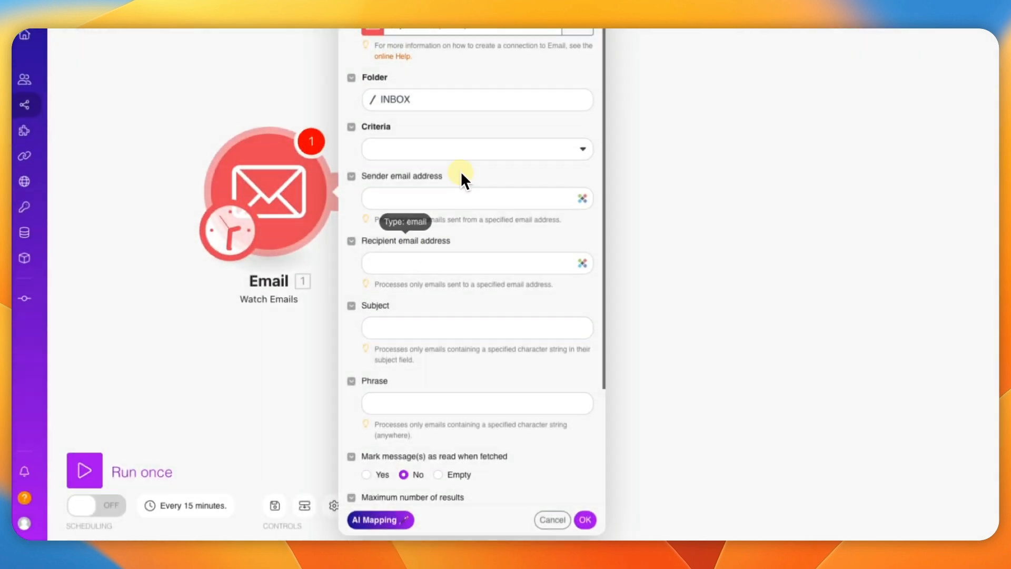
left_click(413, 158)
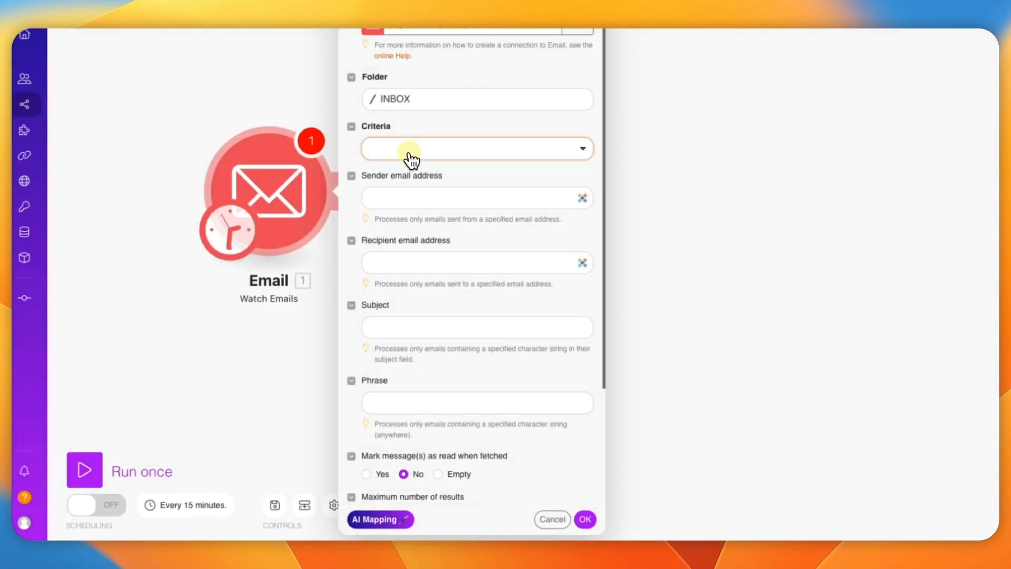
left_click(398, 176)
- Copy the subject "New Digital Marketing Inquiry Received" from the Hostinger inquiry email into the Watch Emails subject filter
scroll(448, 253, "down", 2)
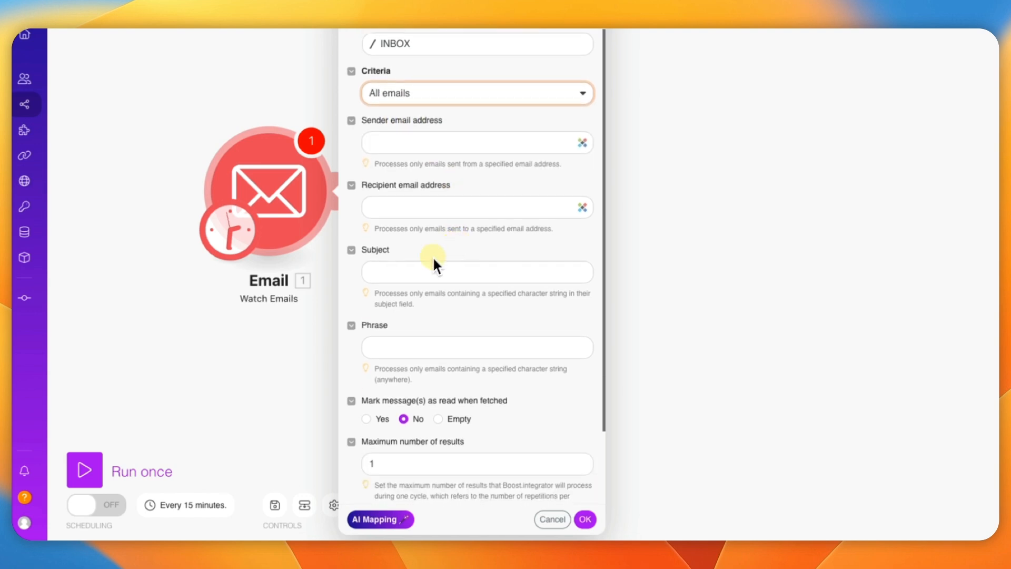
left_click(391, 275)
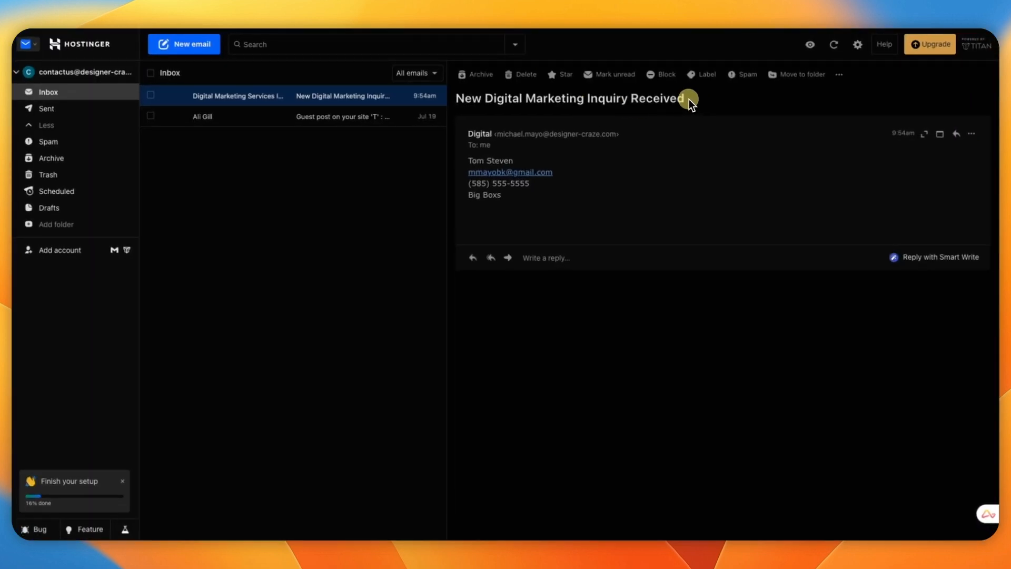
left_click_drag(687, 99, 454, 100)
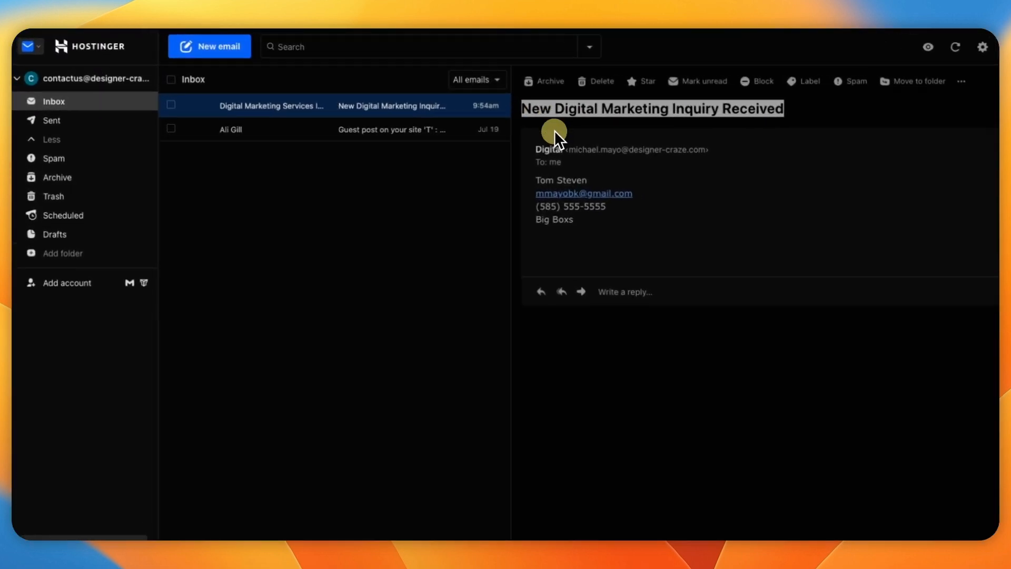
right_click(472, 100)
left_click(556, 137)
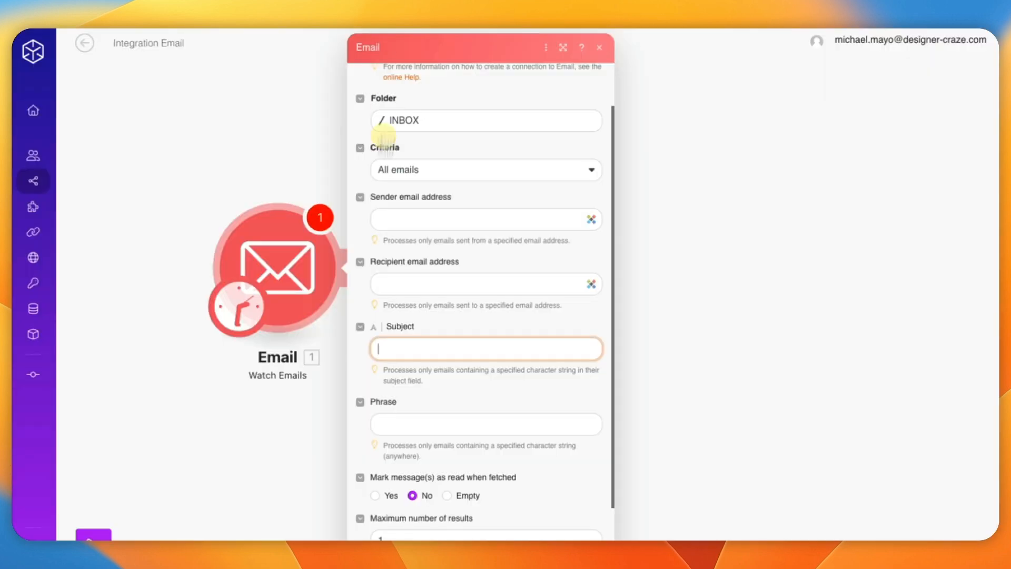
key("super+v")
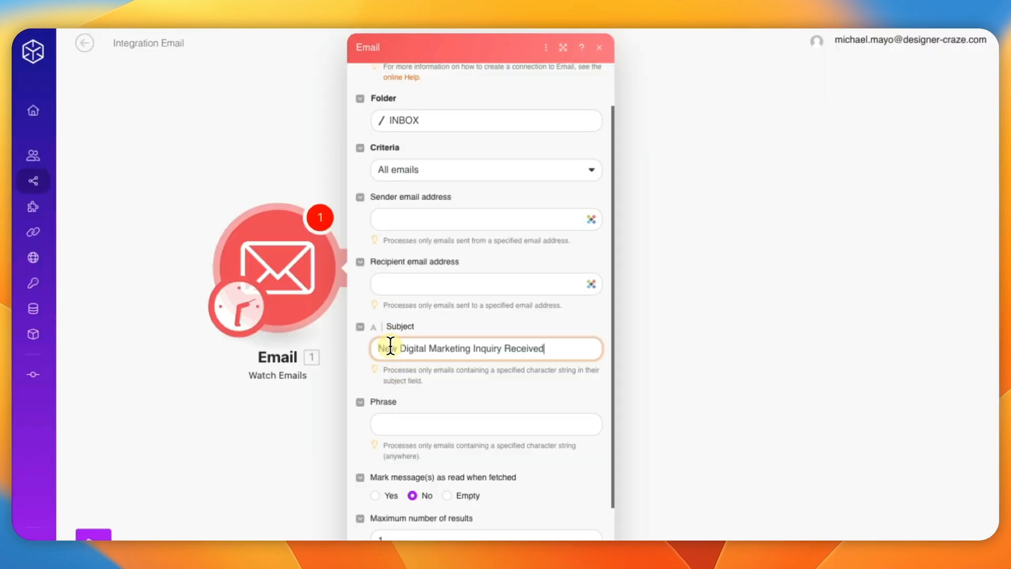
- Confirm the Watch Emails module with processing starting from now on, and save the scenario
scroll(459, 386, "down", 3)
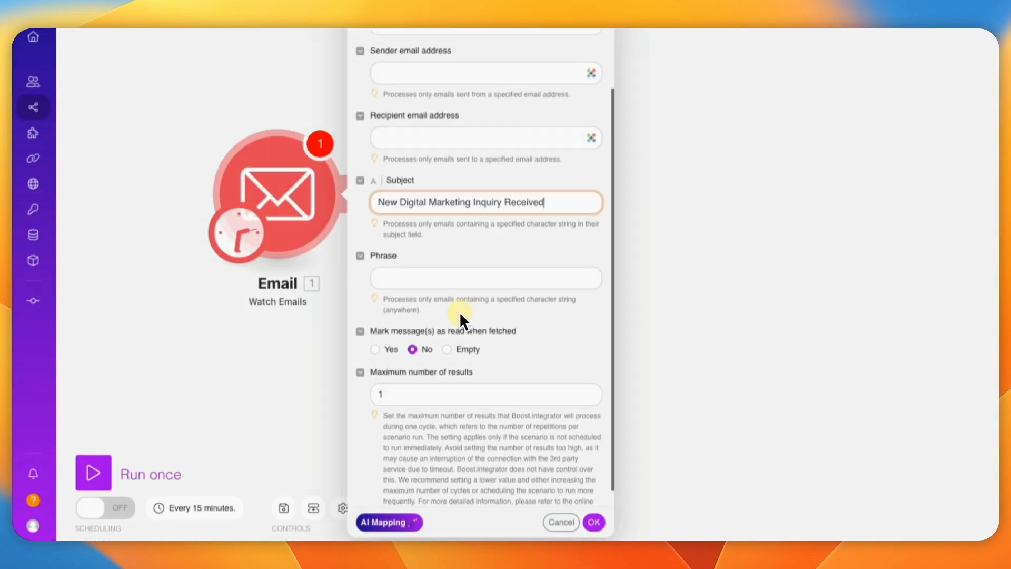
left_click(595, 520)
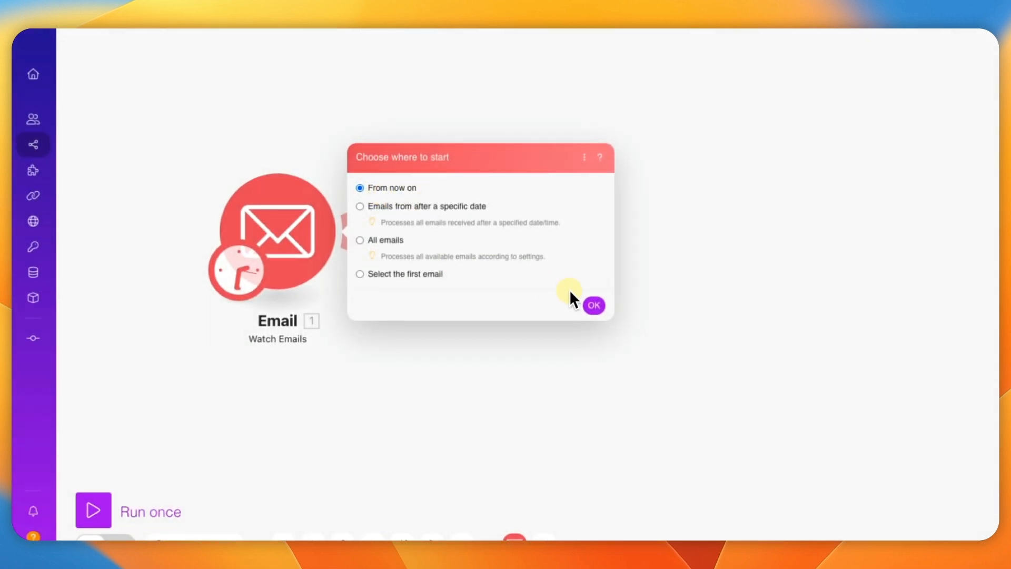
left_click(594, 305)
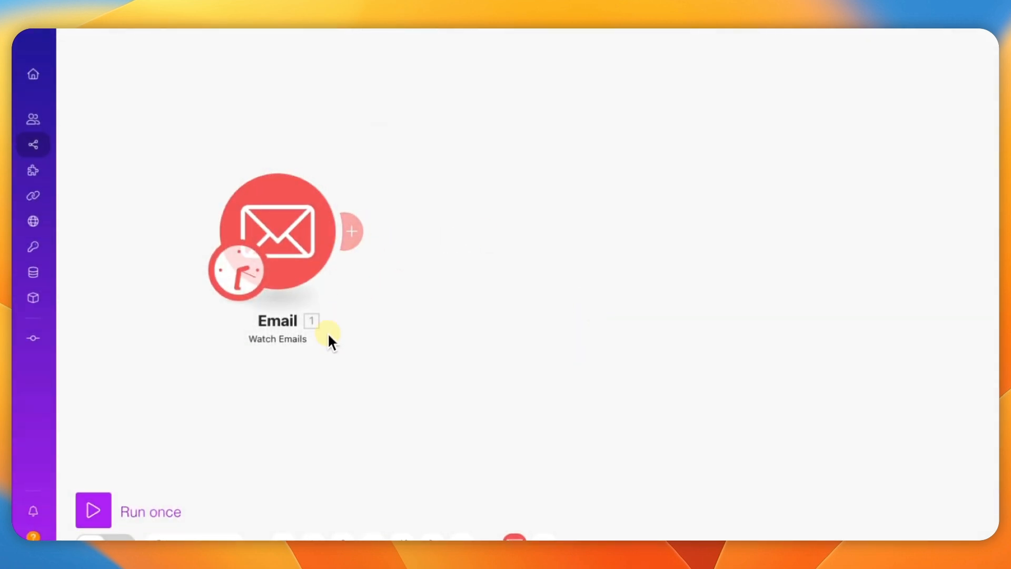
left_click(283, 506)
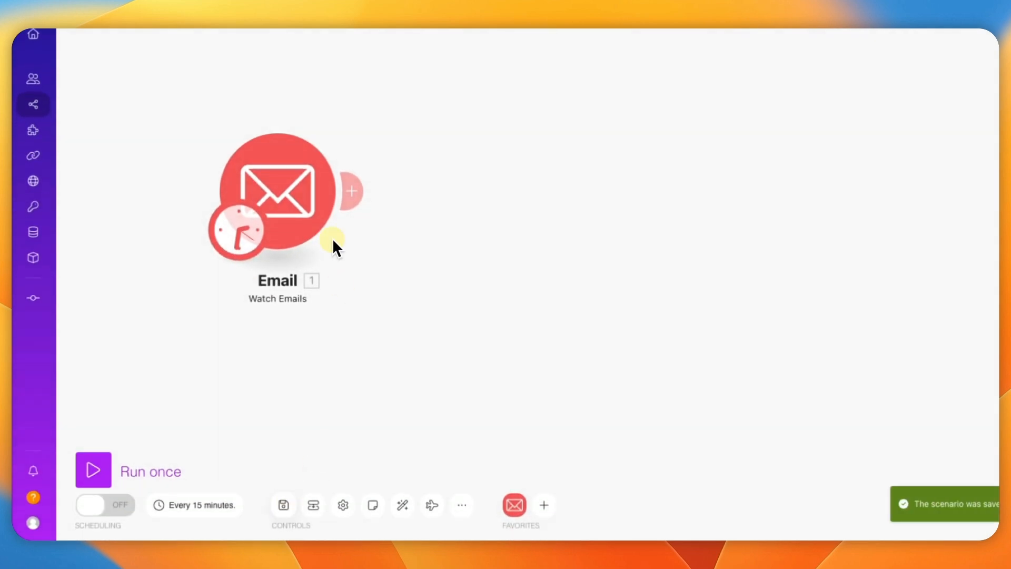
right_click(286, 199)
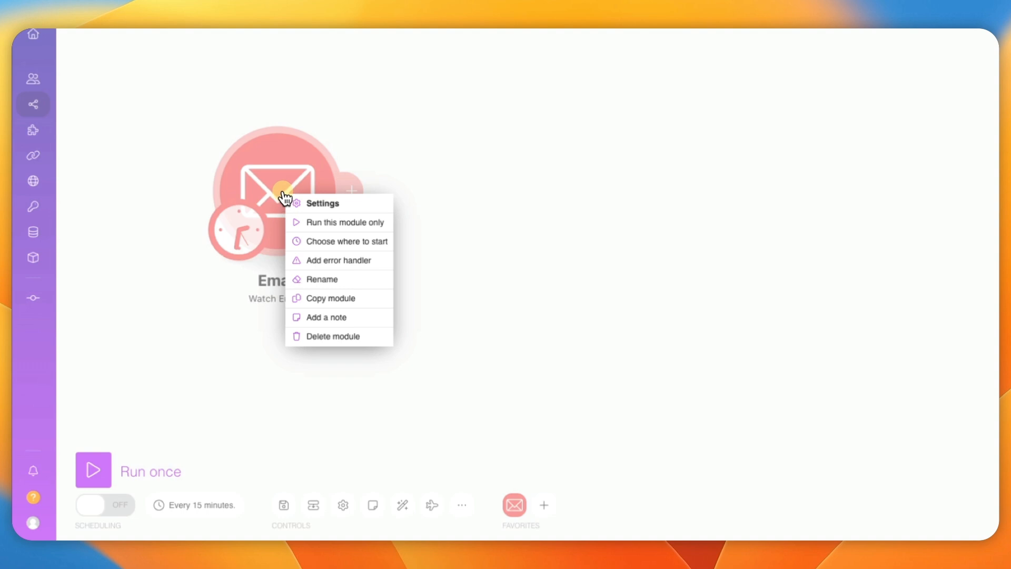
left_click(377, 177)
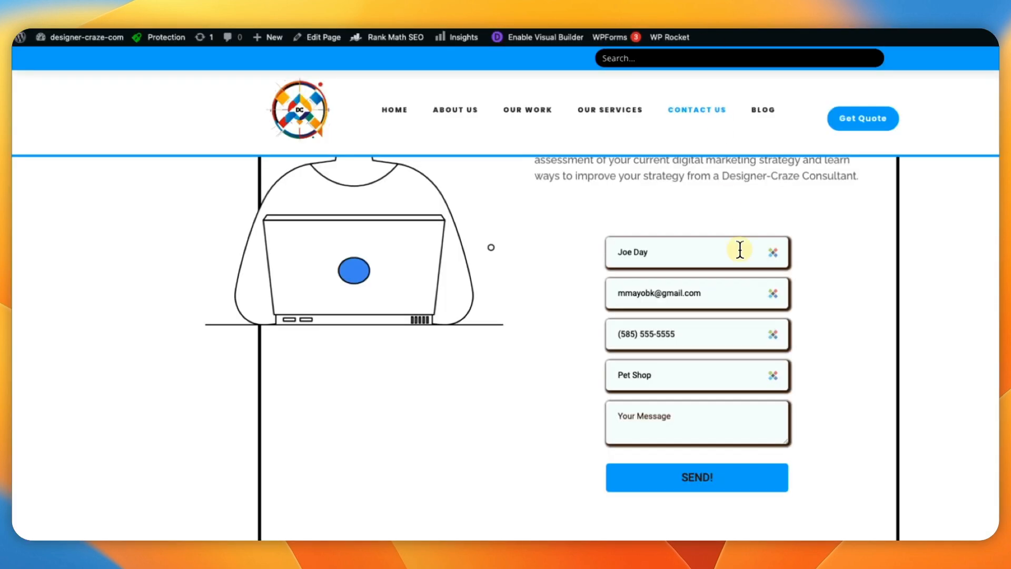
- Send the filled-in contact form on the website's Contact Us page and dismiss the offer to save a new identity
left_click(697, 482)
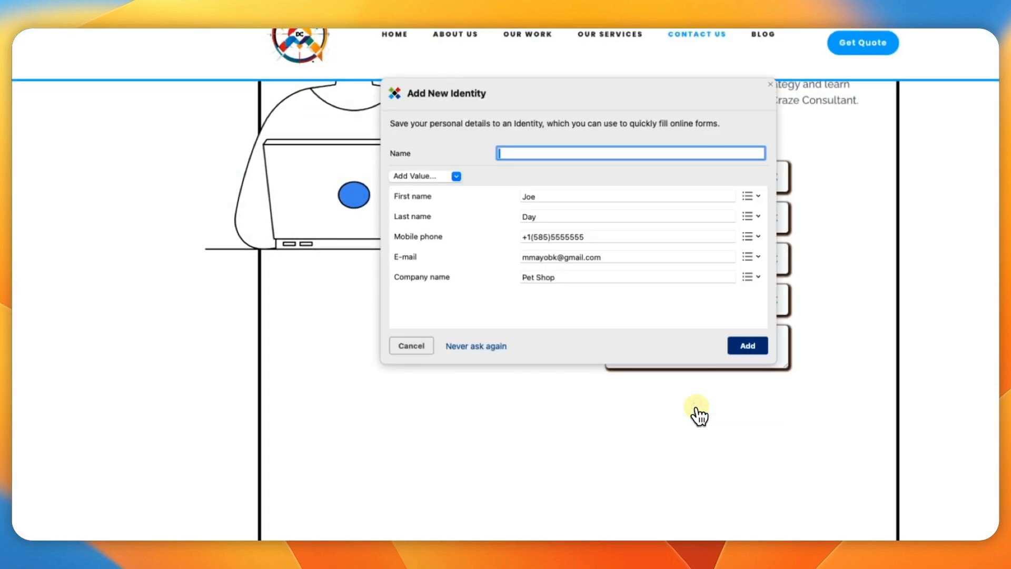
left_click(770, 85)
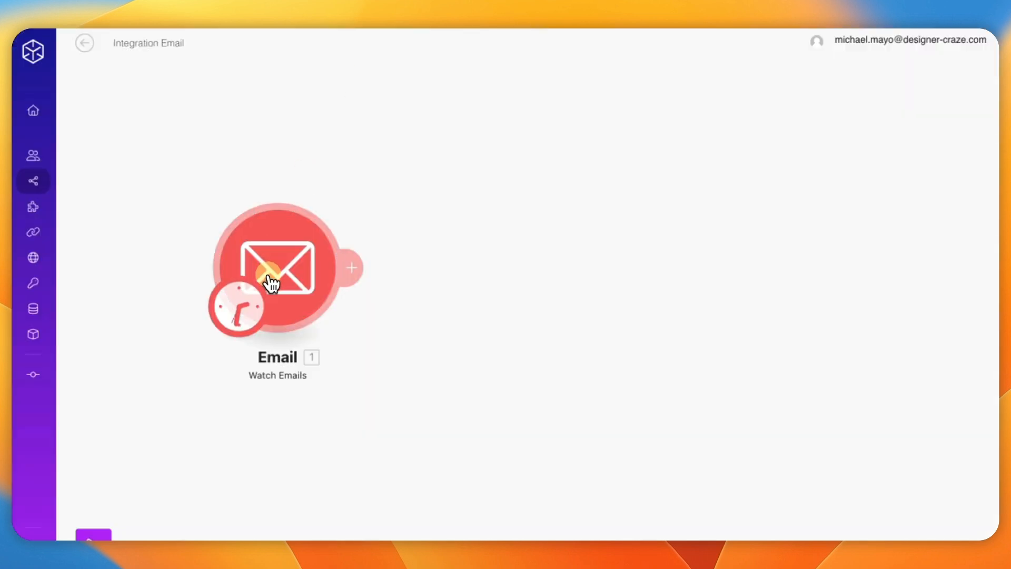
- Set the Watch Emails module to start from the New Digital Marketing Inquiry Received email of 08/18/2024 2:31 PM, after checking it in the Hostinger inbox
right_click(274, 279)
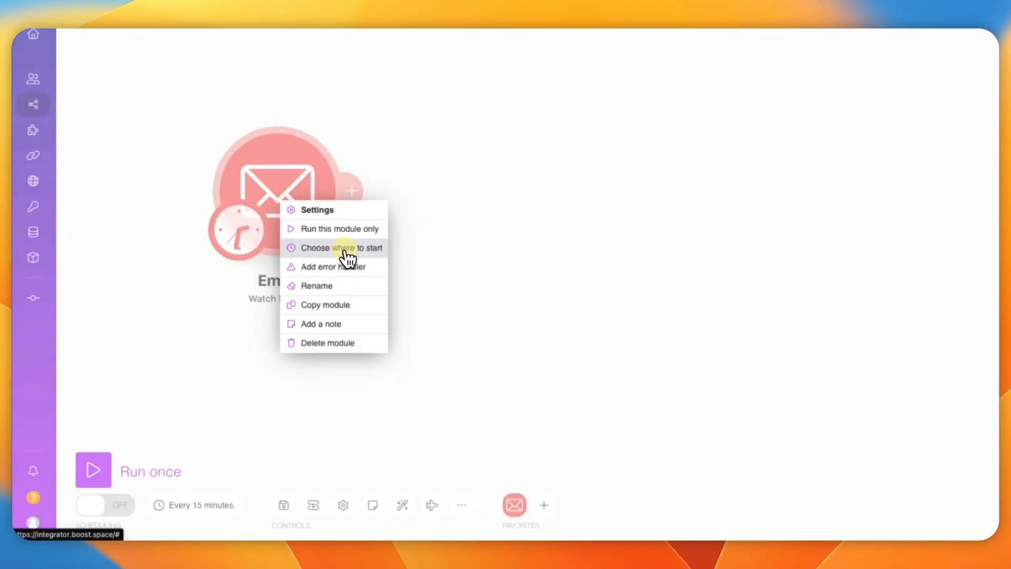
left_click(347, 257)
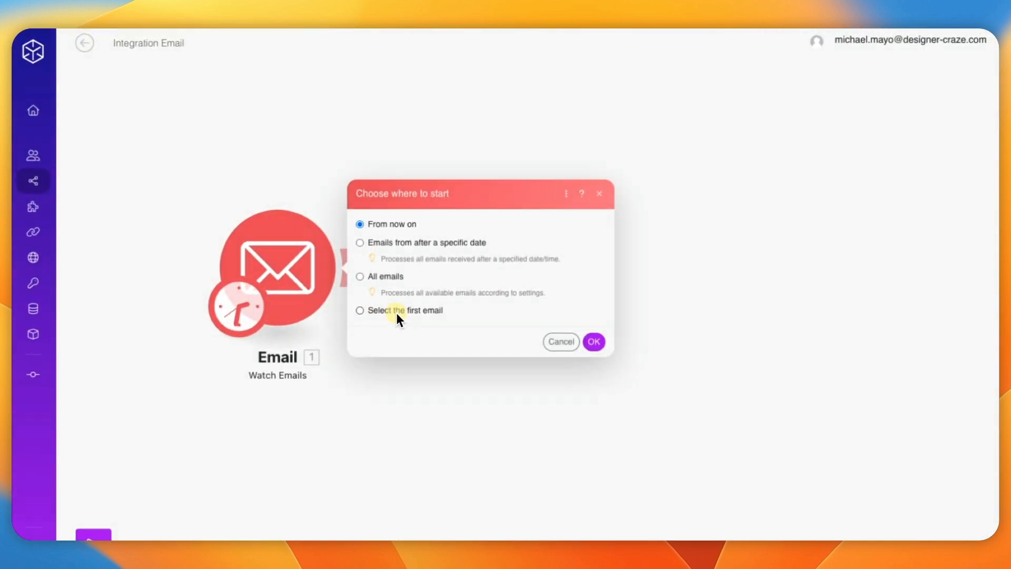
left_click(396, 312)
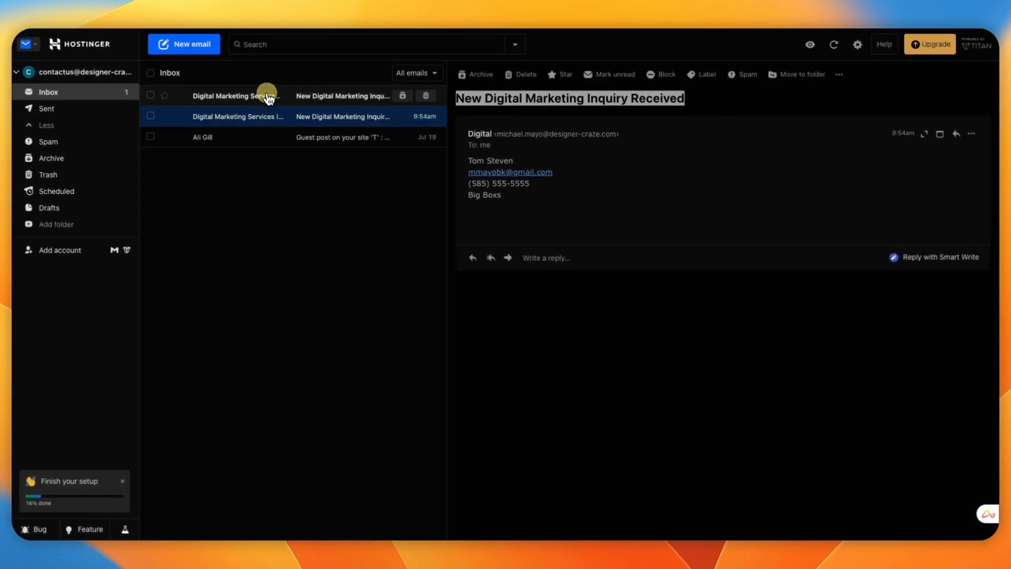
left_click(268, 97)
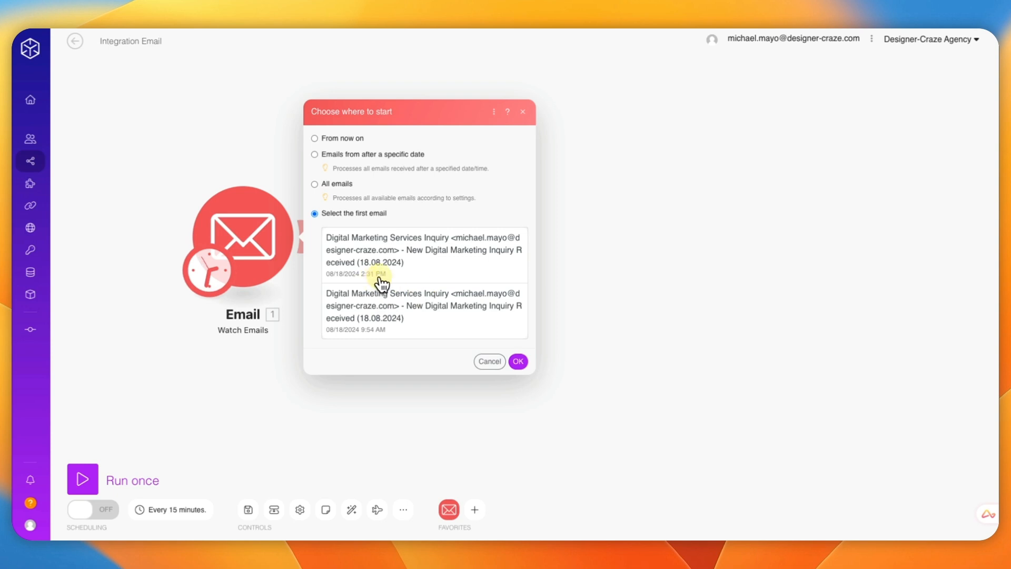
left_click(410, 268)
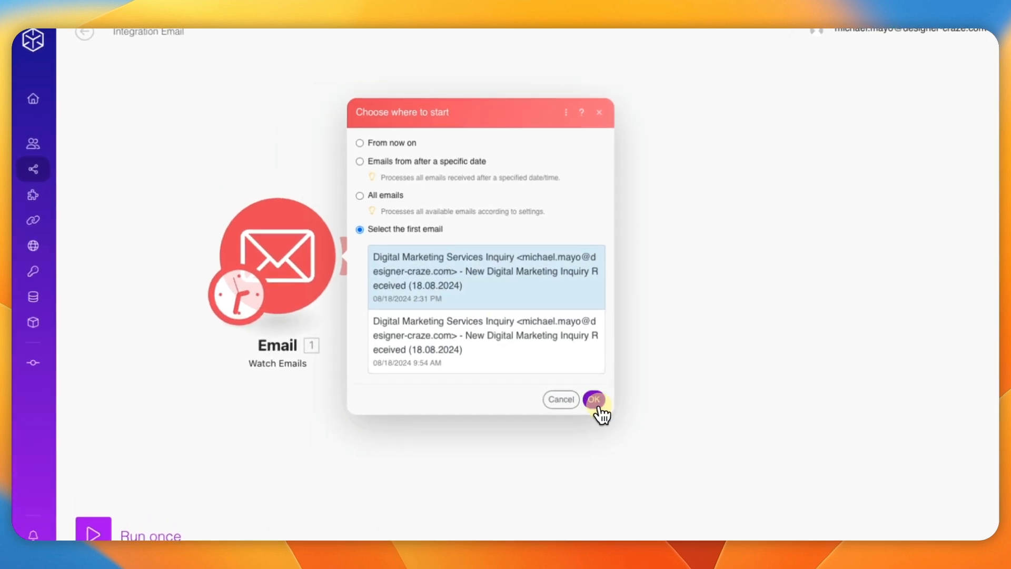
left_click(518, 361)
- Run only the Watch Emails module and examine the sender and text content in its output bundle
right_click(316, 262)
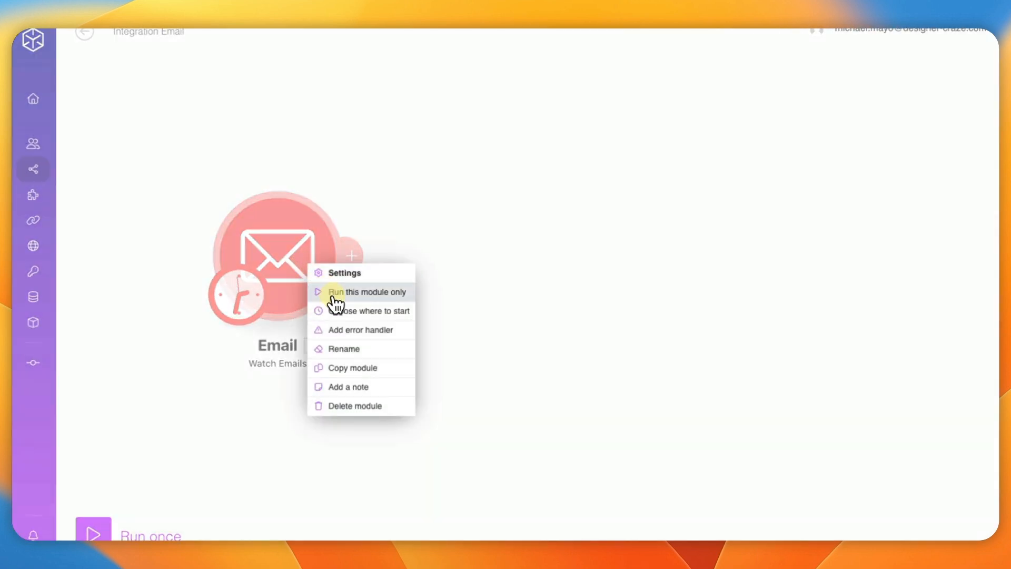
left_click(356, 296)
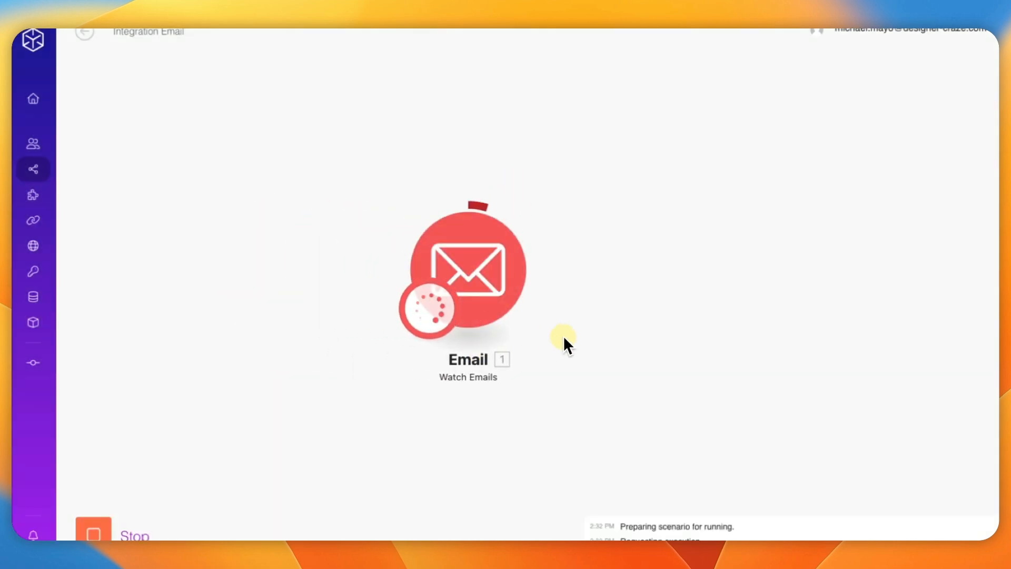
left_click_drag(470, 259, 237, 232)
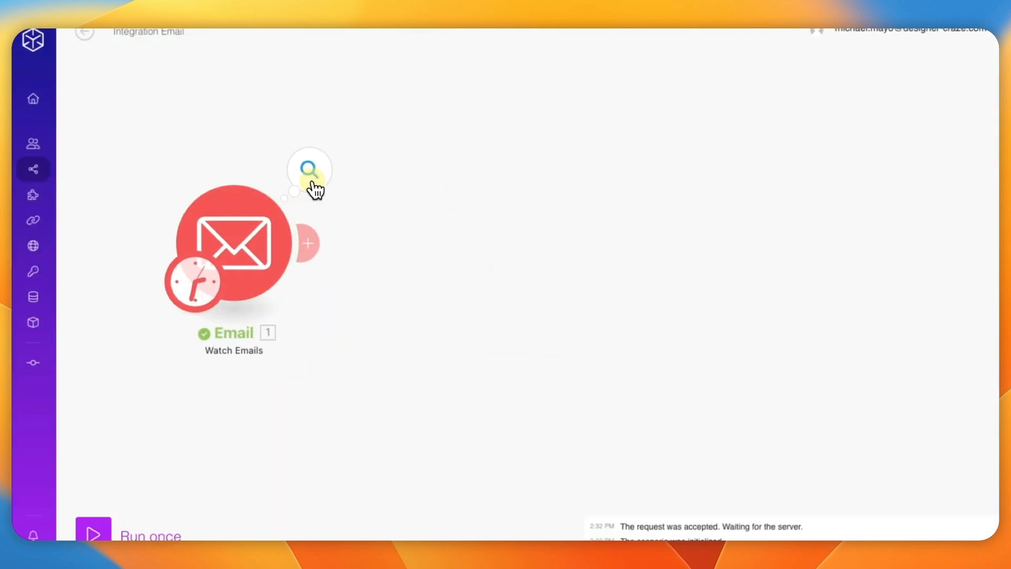
left_click(312, 175)
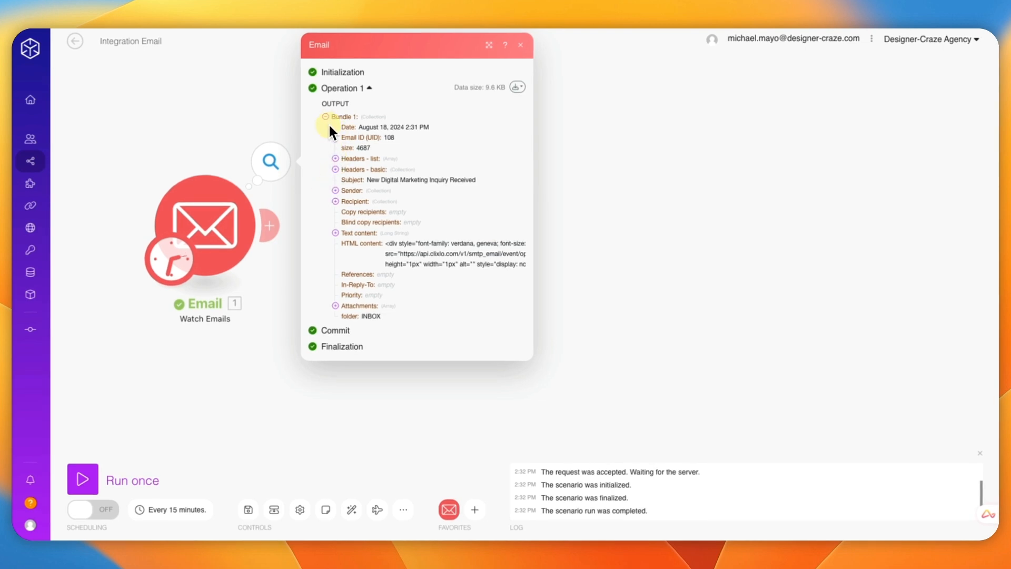
left_click(335, 191)
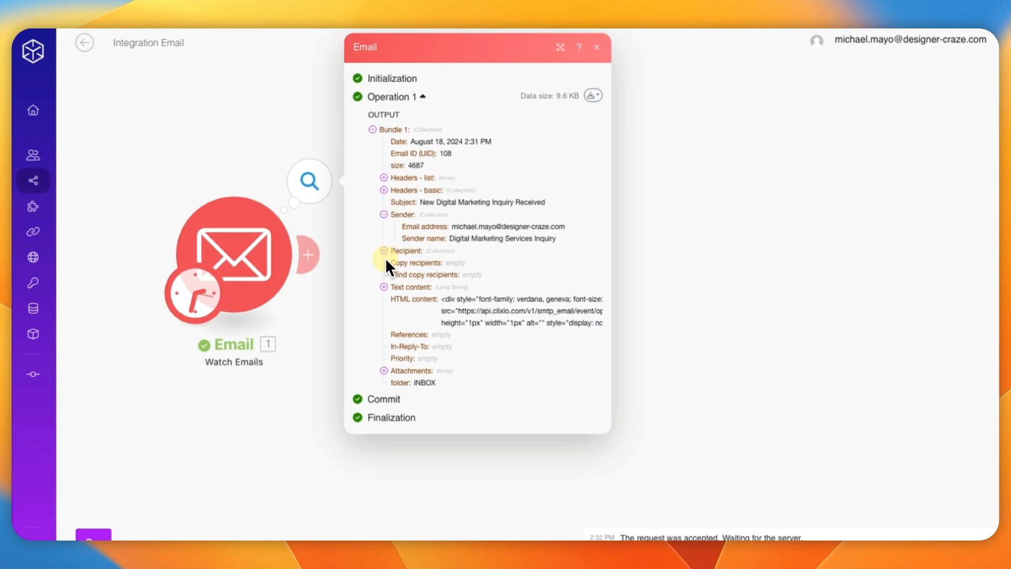
left_click(384, 288)
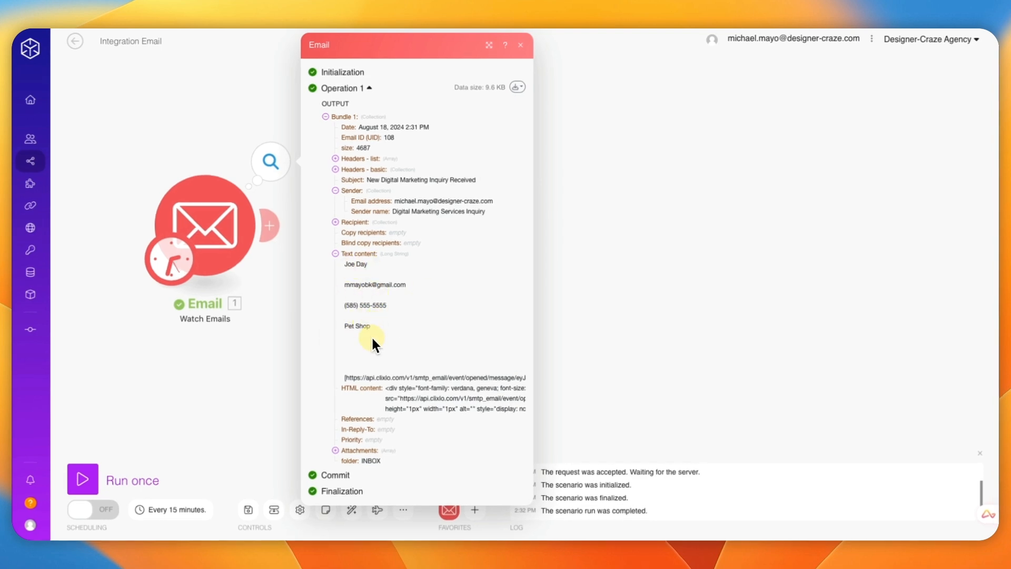
left_click(520, 45)
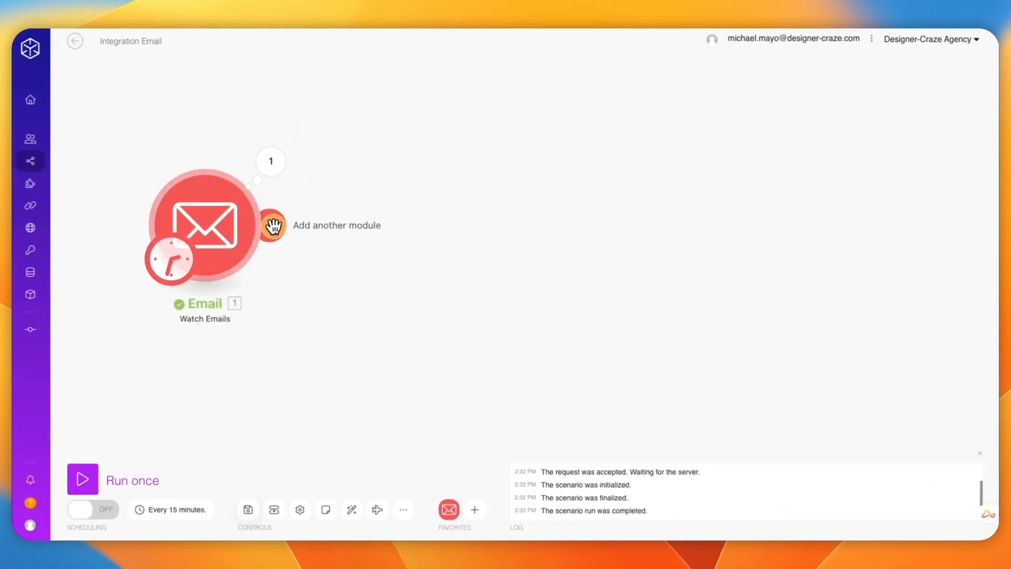
- Add an OpenAI Create a Completion (Prompt) module after the Watch Emails module
left_click(273, 227)
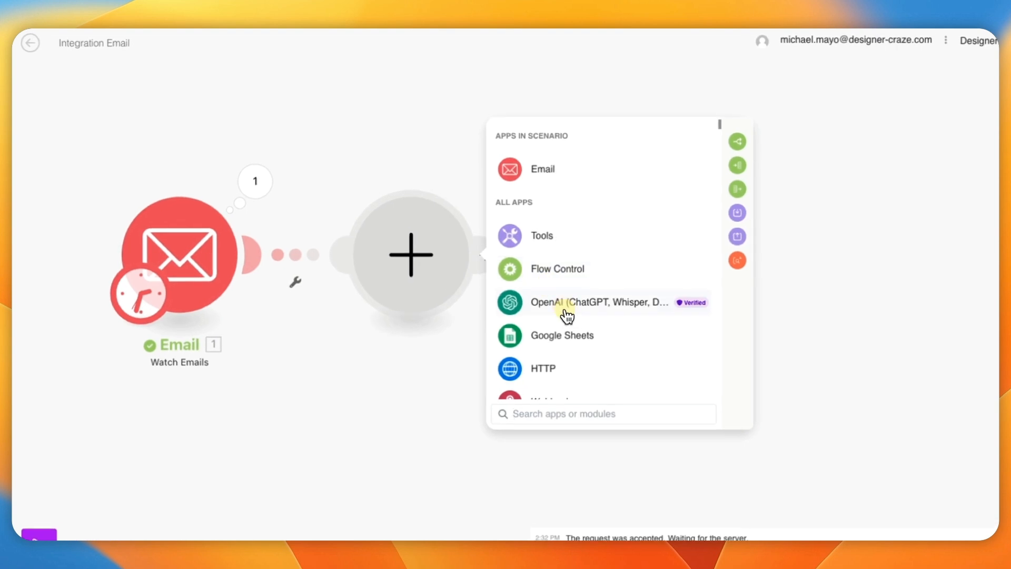
left_click(539, 279)
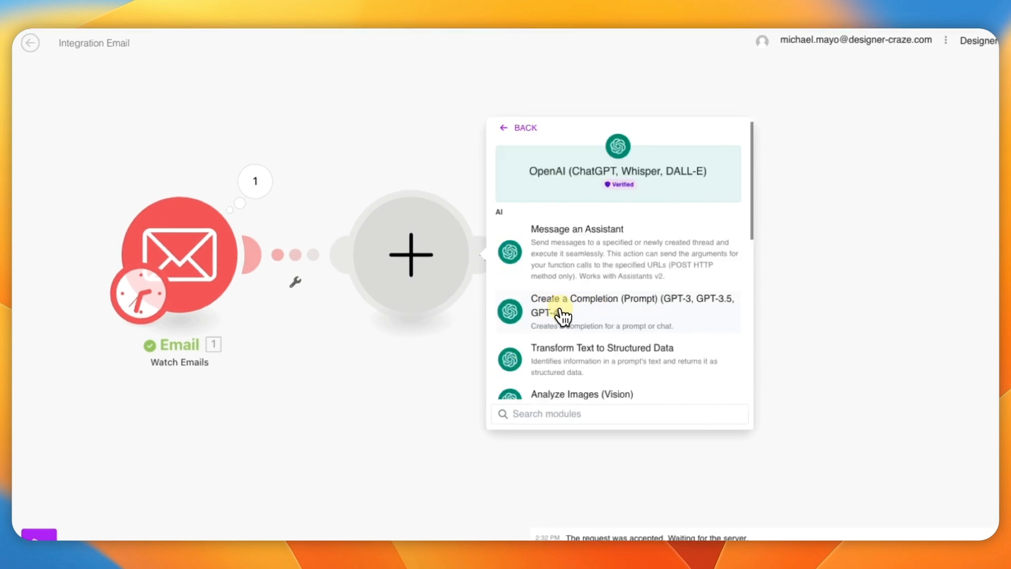
left_click(564, 315)
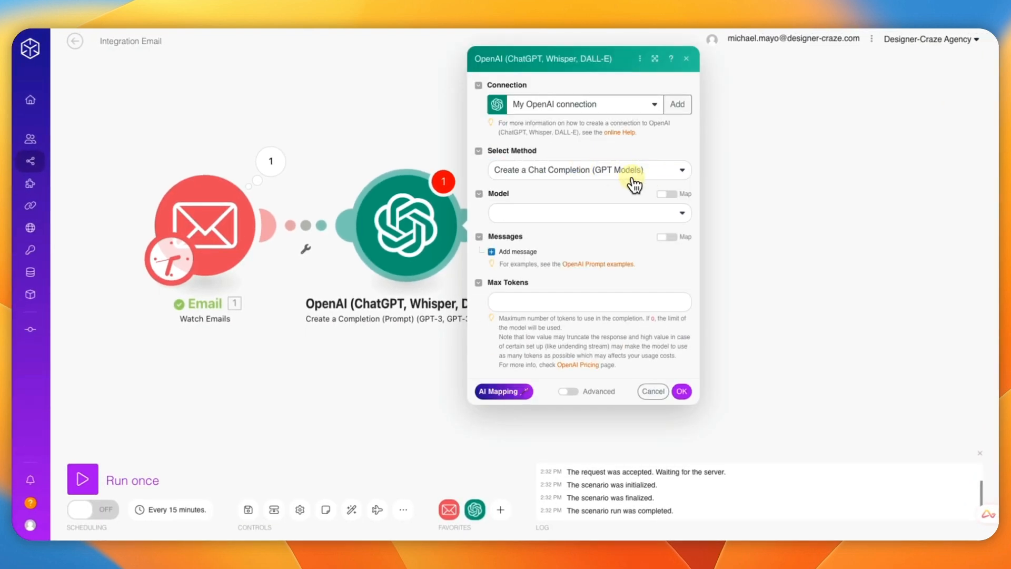
- Set the completion model to gpt-4o (system) and the maximum tokens to 500
left_click(525, 216)
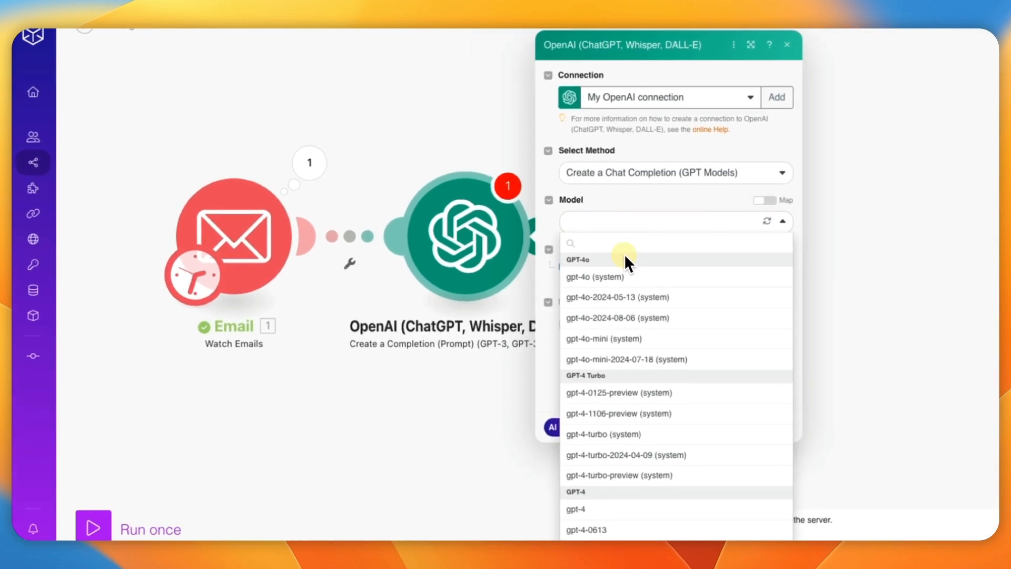
left_click(592, 282)
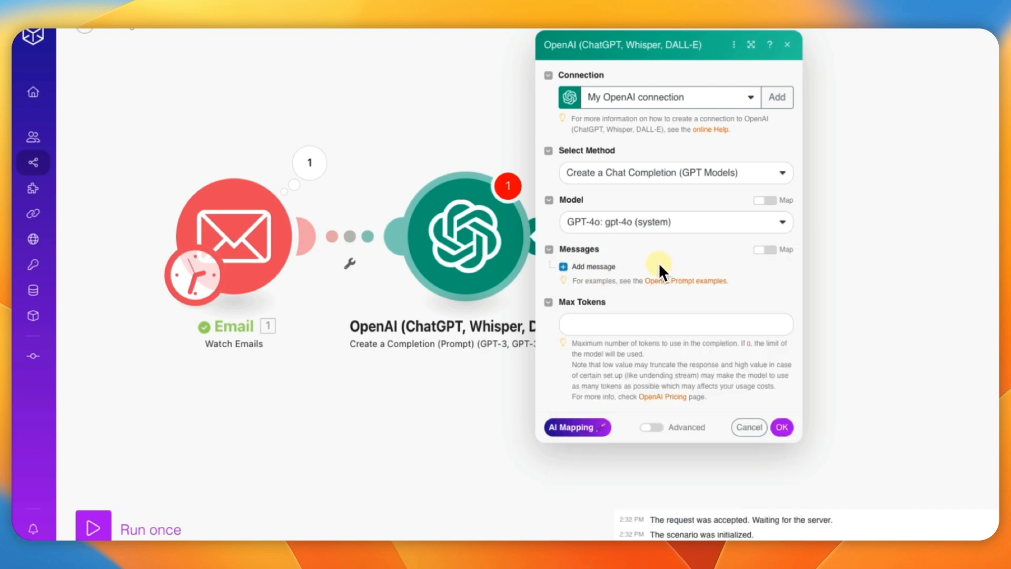
left_click(588, 324)
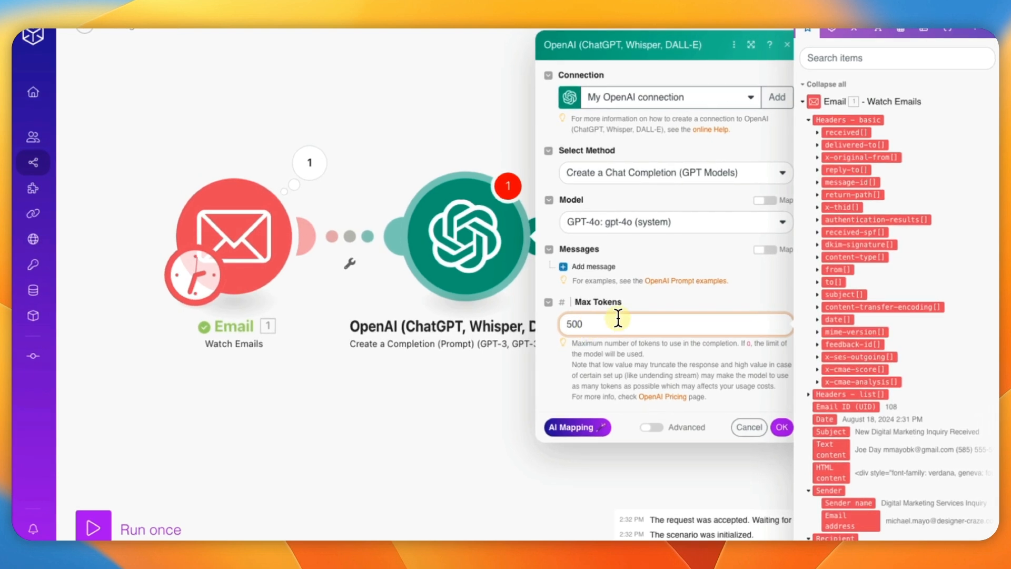
left_click(660, 302)
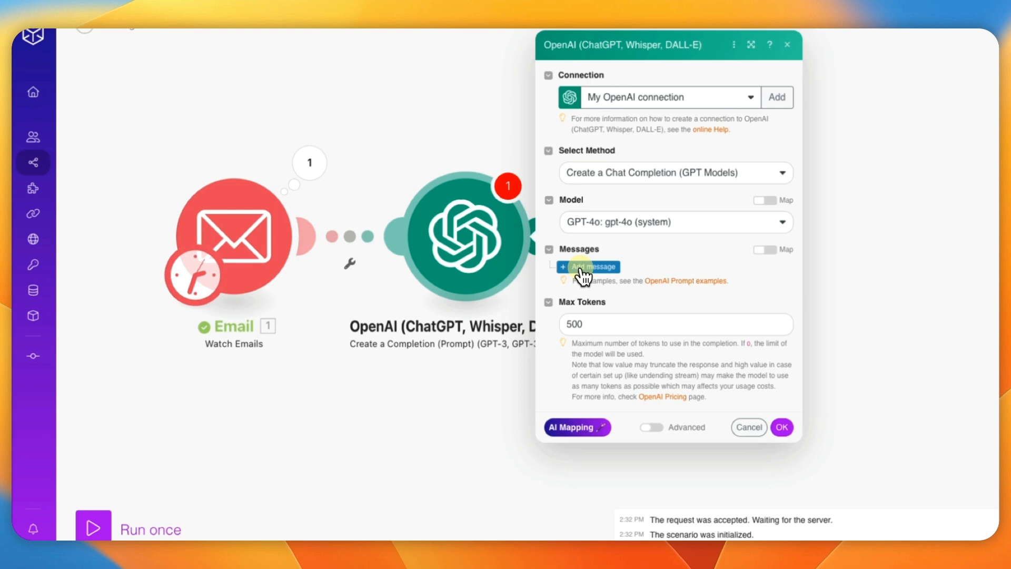
left_click(582, 267)
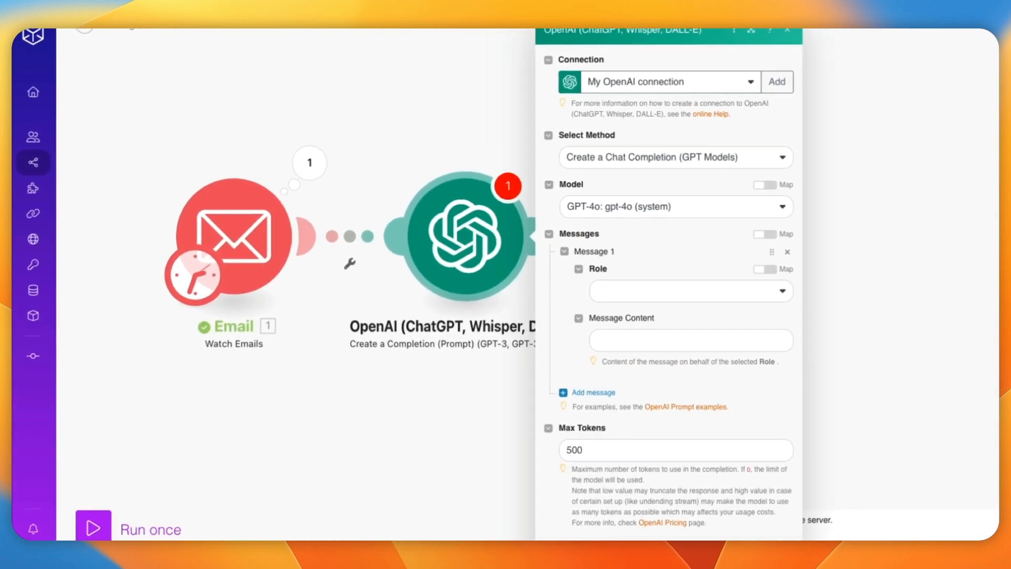
left_click(648, 293)
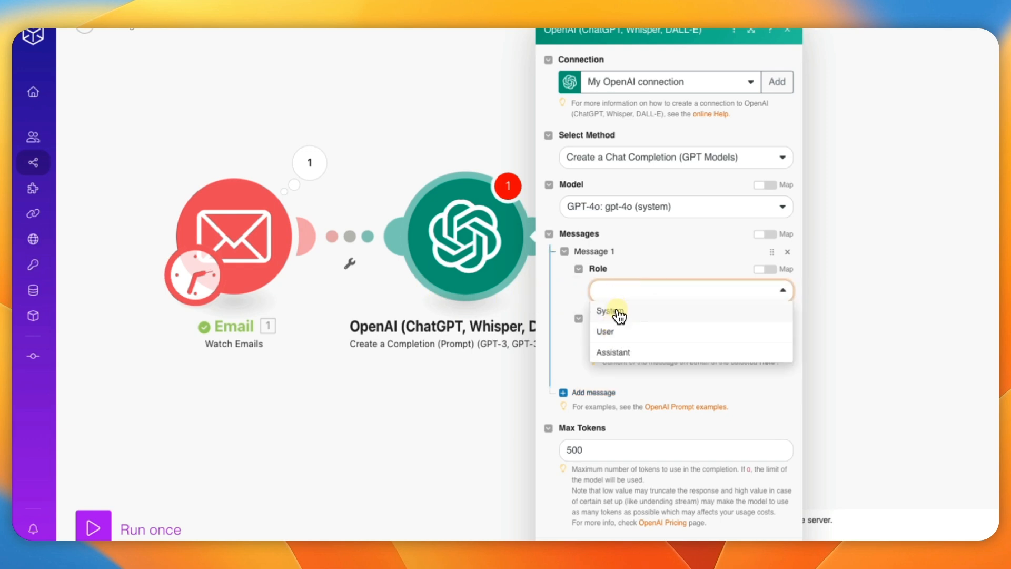
left_click(619, 314)
left_click(635, 343)
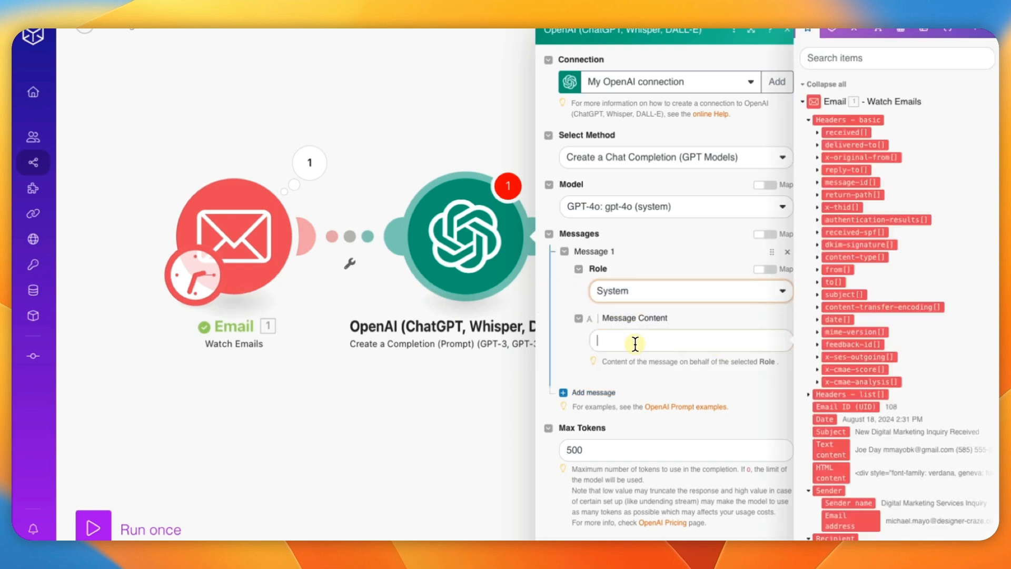
key("Escape")
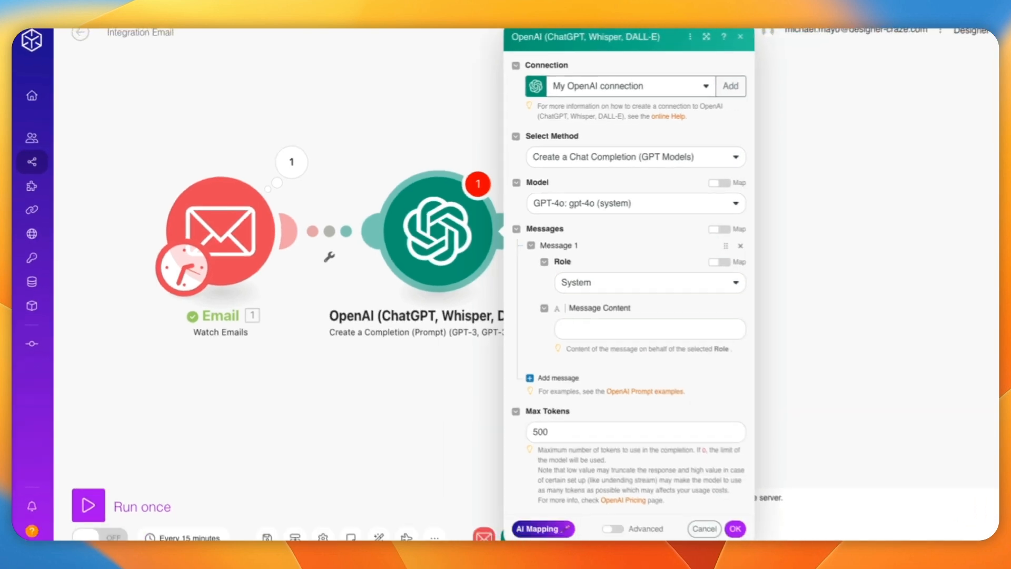
left_click(553, 315)
type("You're a helpful assistant that responds to emails. Make sure you add Thank YouMichael MayoBook A Call 👉 https://bit.ly/3YQf2xfat the bottom of each email")
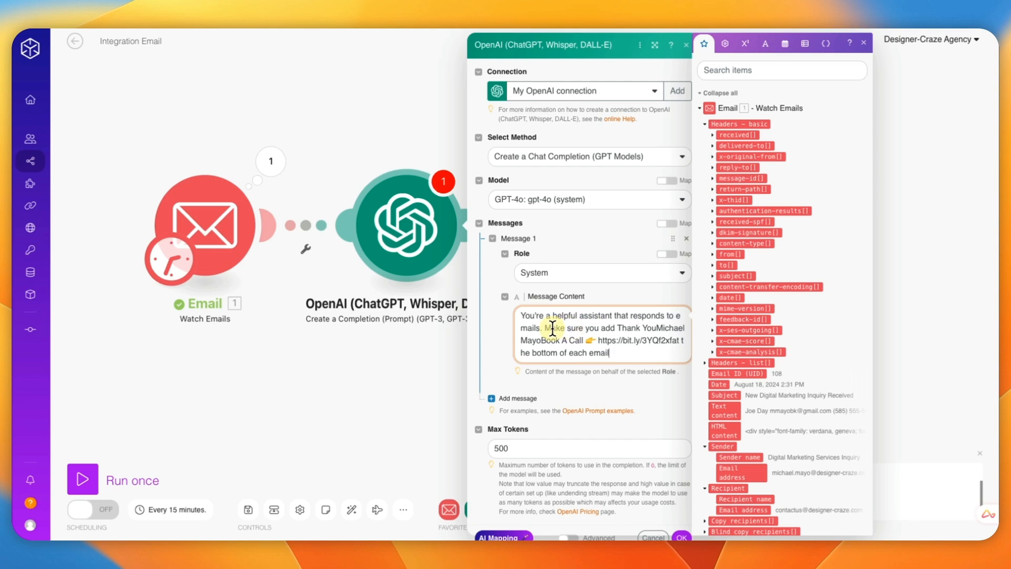
- Break the System prompt into separate lines for the thank-you sign-off, the Book A Call link, and "at the bottom of each email"
left_click(617, 327)
key("Return")
key("Return")
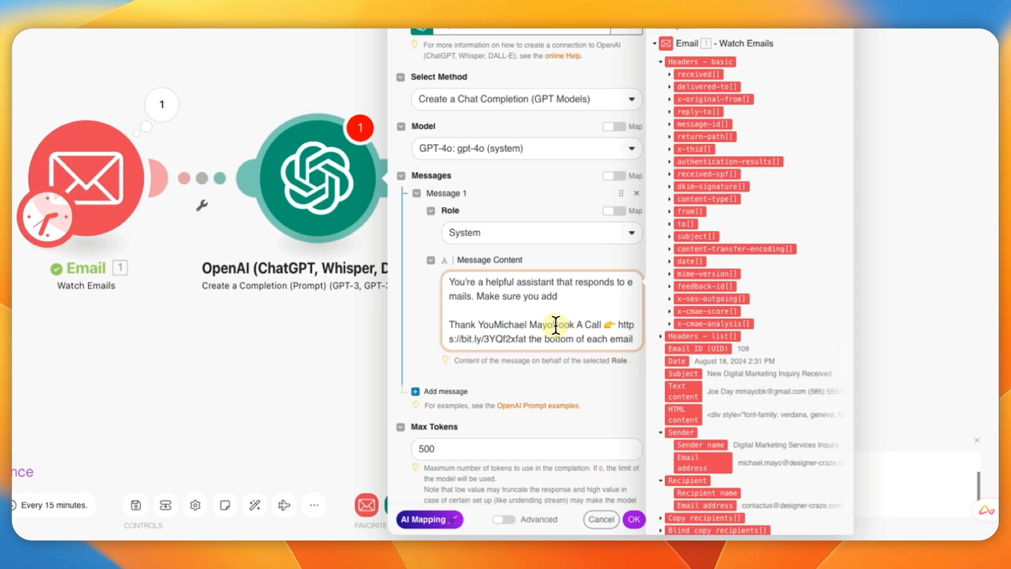
left_click(555, 325)
key("Return")
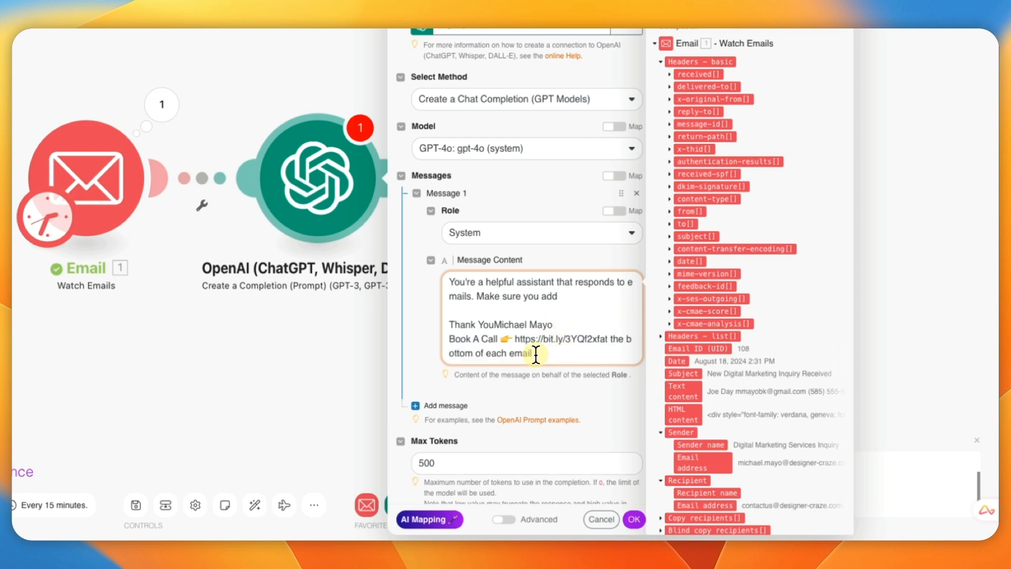
left_click(603, 338)
key("Return")
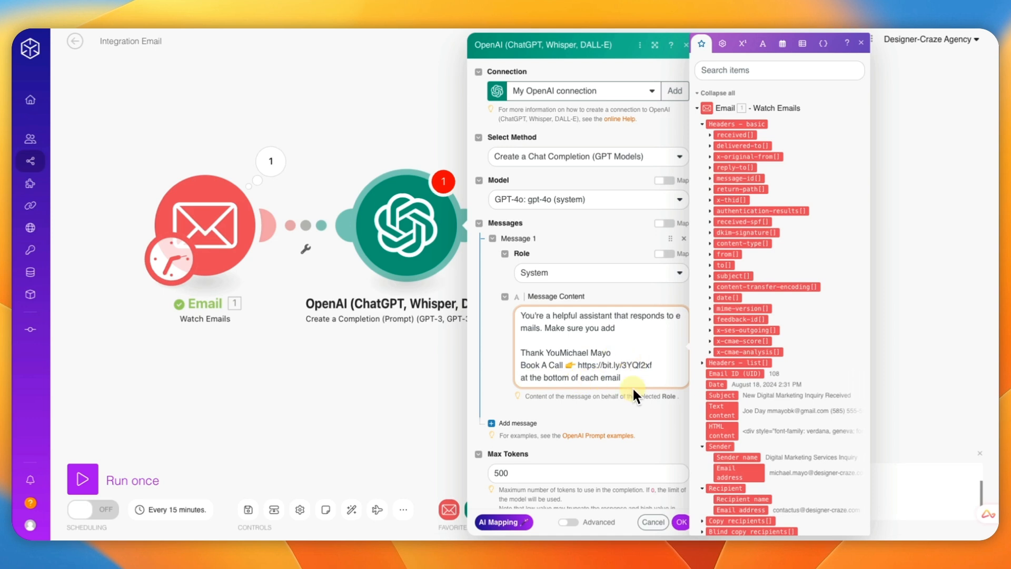
- Add a User-role message asking to monitor the digital marketer lead inbox and answer each service inquiry with a concise, personalized message for that prospect
scroll(632, 401, "down", 1)
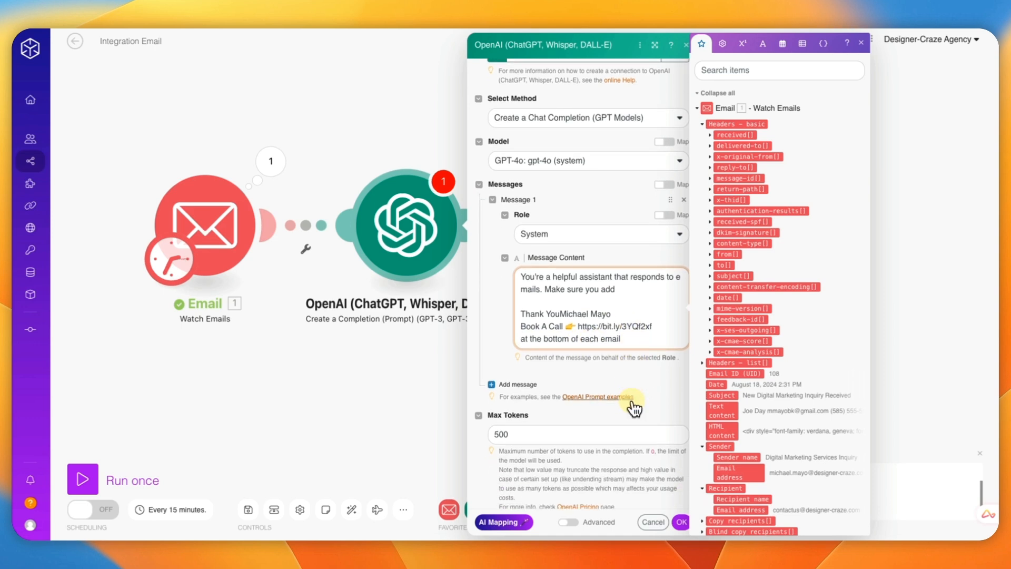
left_click(511, 378)
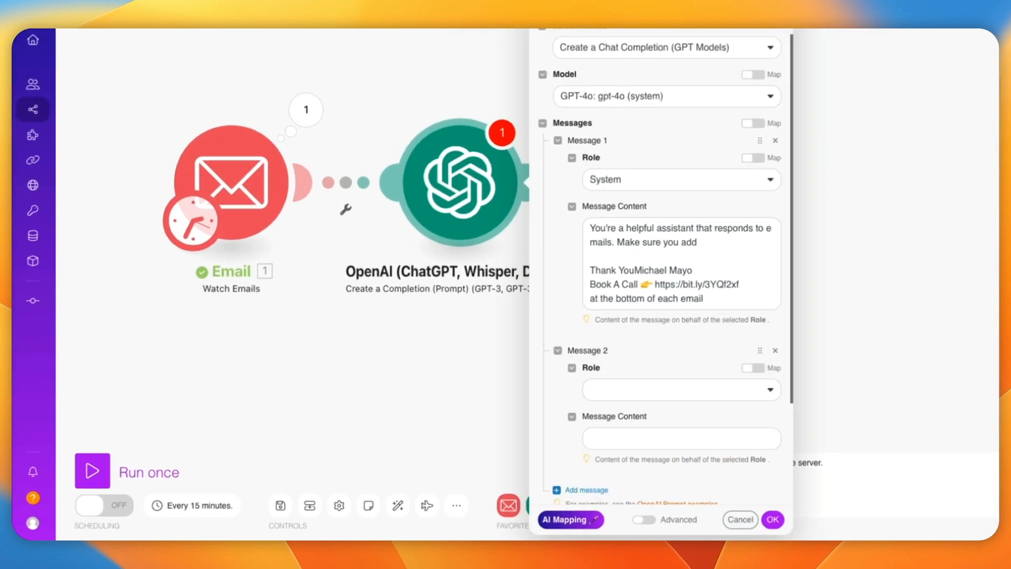
scroll(672, 346, "down", 1)
left_click(658, 337)
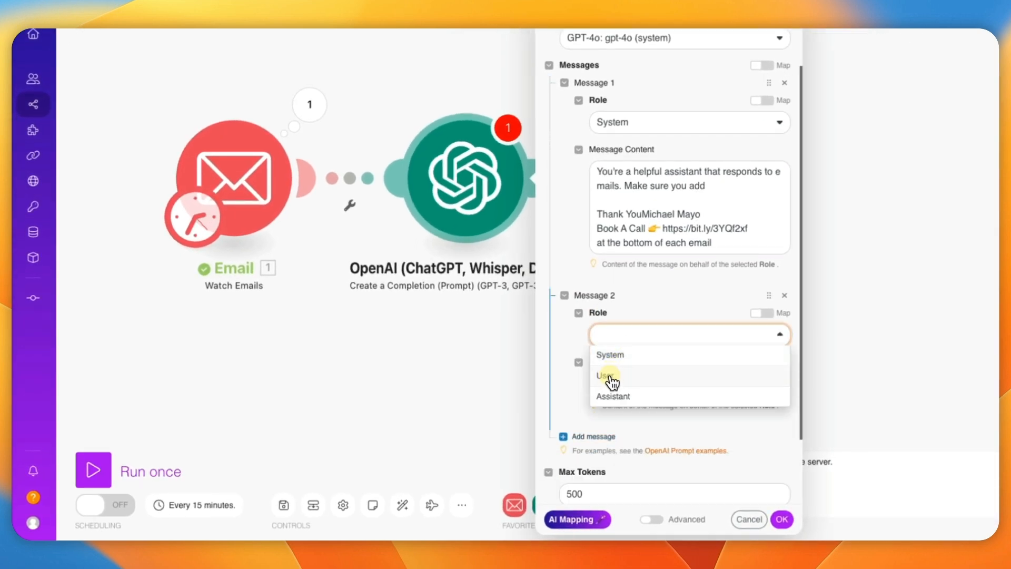
left_click(606, 376)
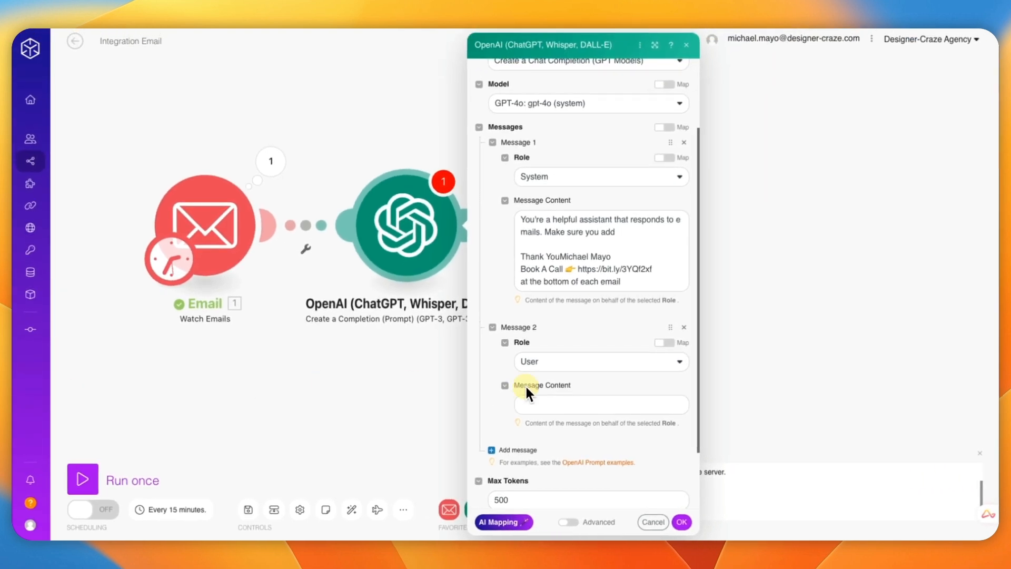
left_click(529, 402)
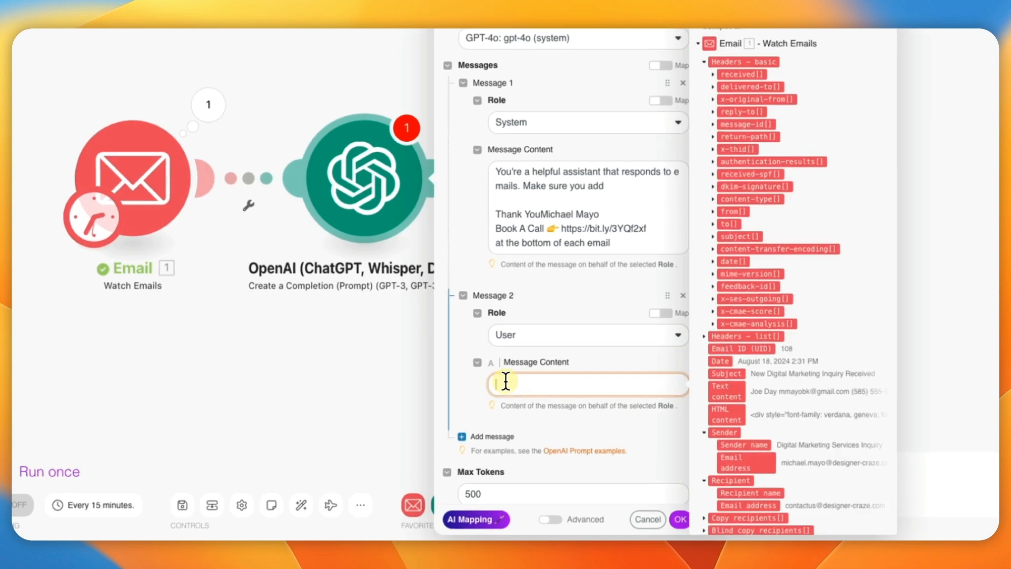
type("Monitor the digital marketer lead email inbox for digital marketer service inquiries. For each inquiry received, process it and respond with a personalized message for that specific prospect. Ensure communication is concise and to the point, avoiding unnecessary words.")
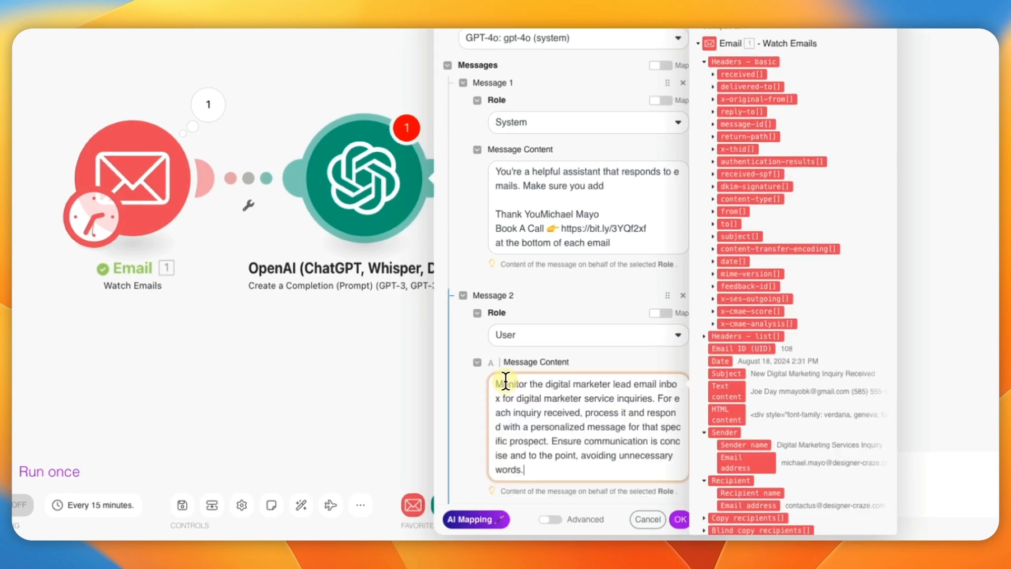
scroll(559, 288, "down", 2)
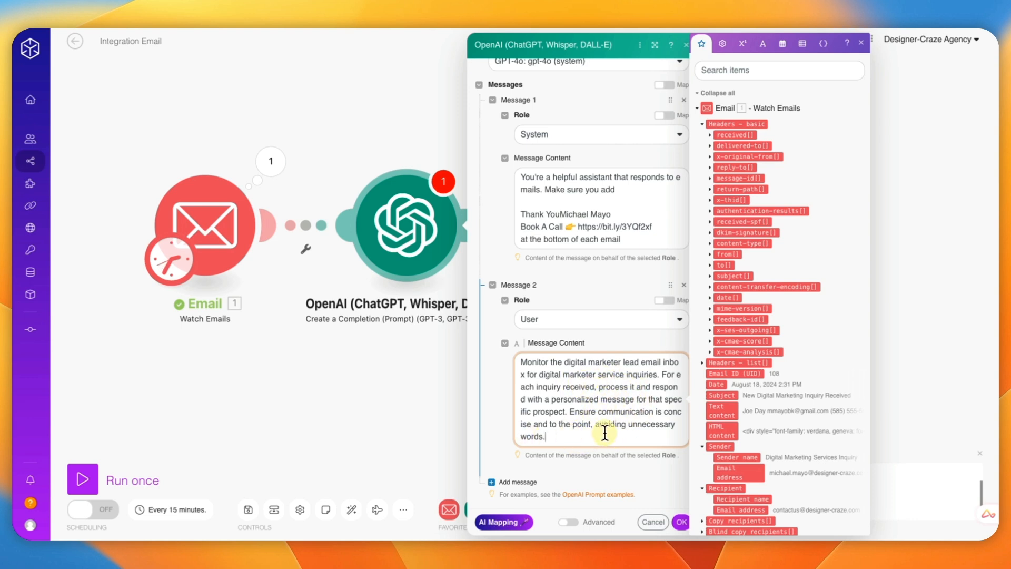
scroll(605, 436, "down", 1)
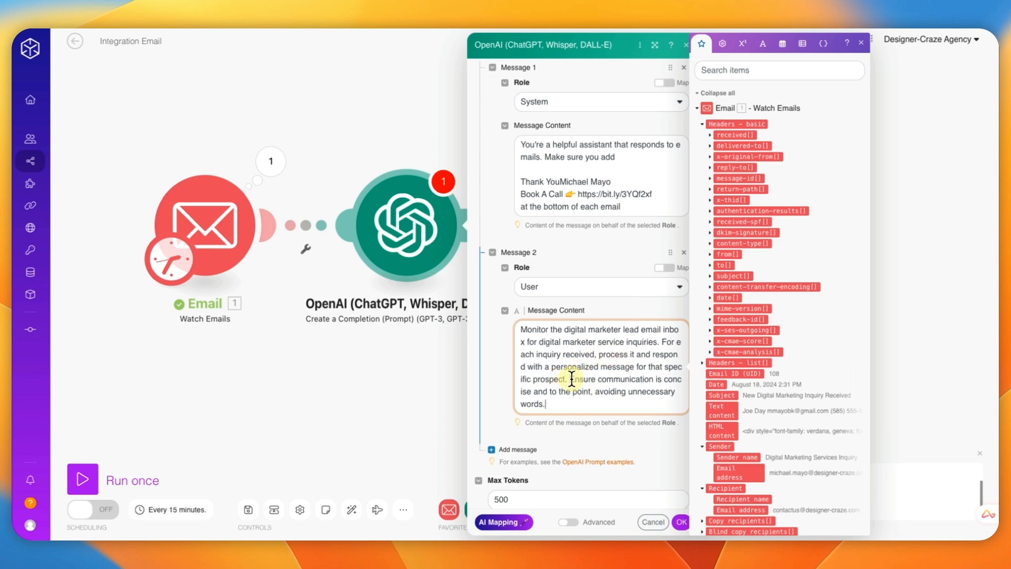
- Add a third message with the User role containing a sample prospect's full name, email, phone and company fields
scroll(575, 383, "down", 1)
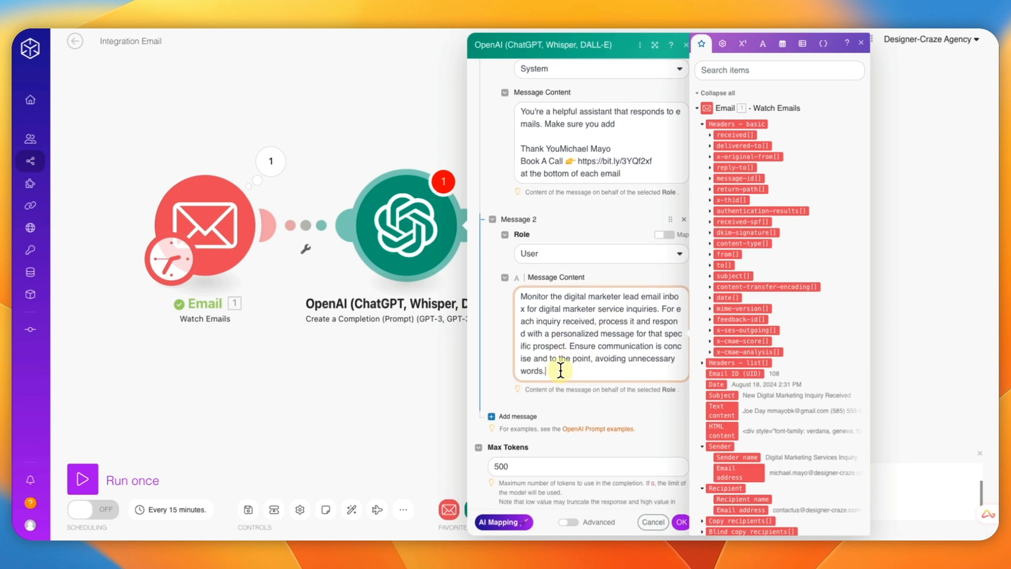
scroll(562, 370, "down", 1)
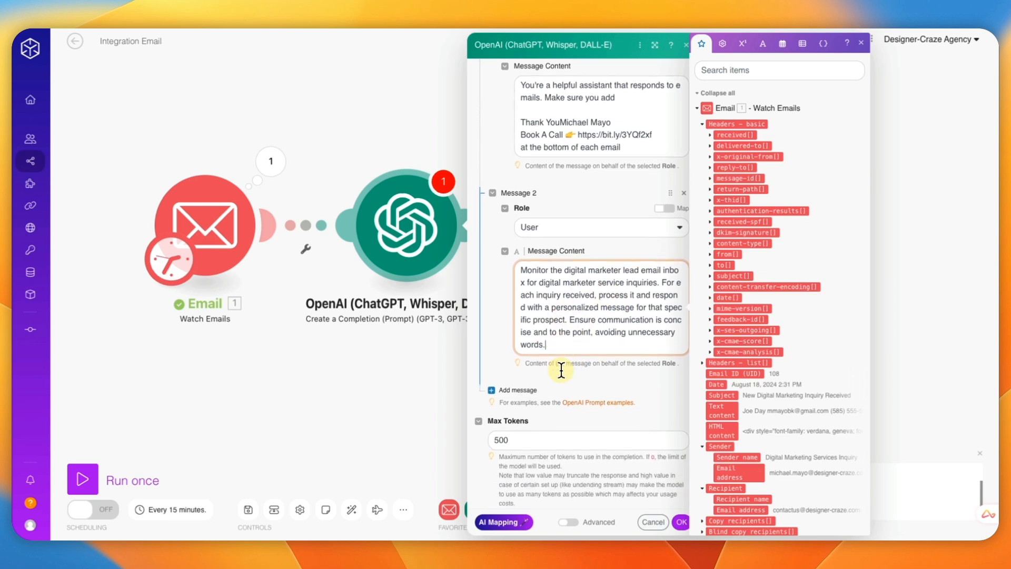
scroll(558, 366, "down", 1)
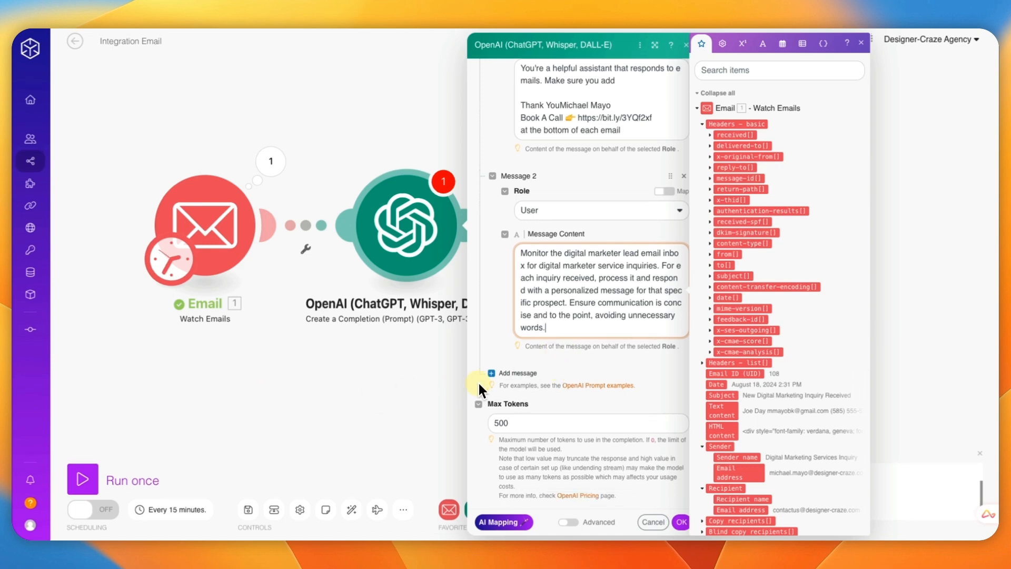
left_click(519, 373)
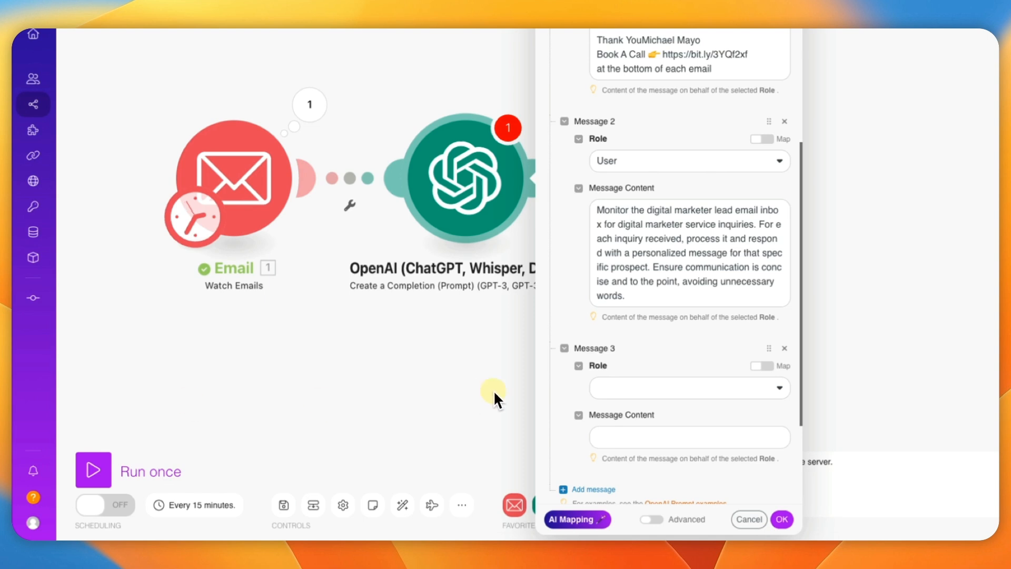
left_click(677, 386)
left_click(658, 406)
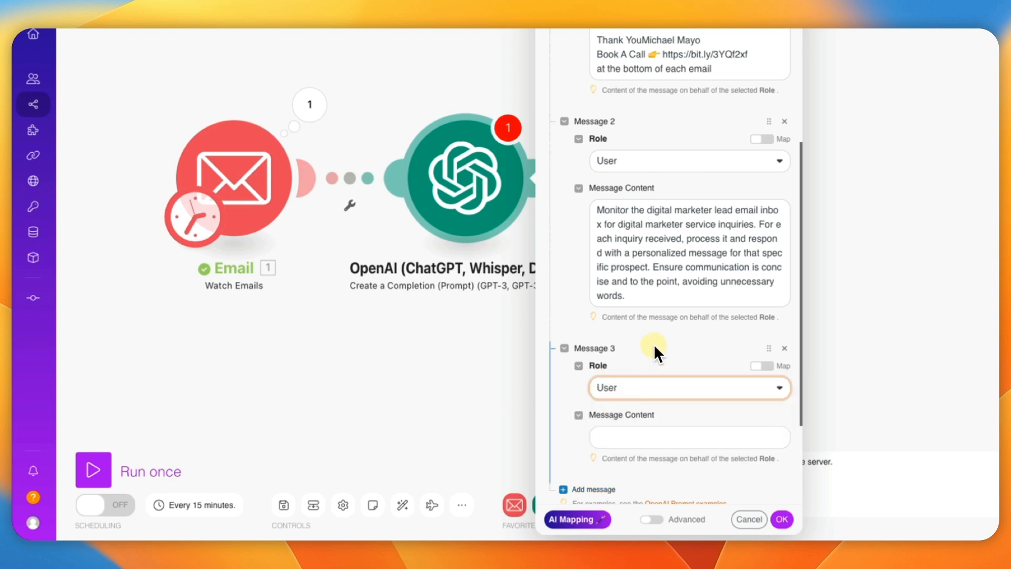
scroll(654, 343, "down", 3)
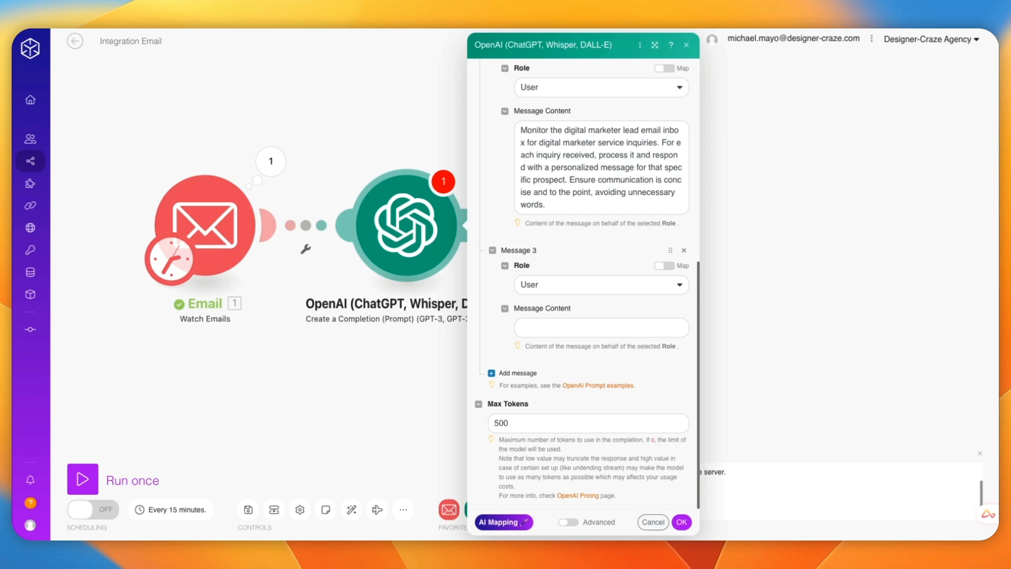
left_click(550, 327)
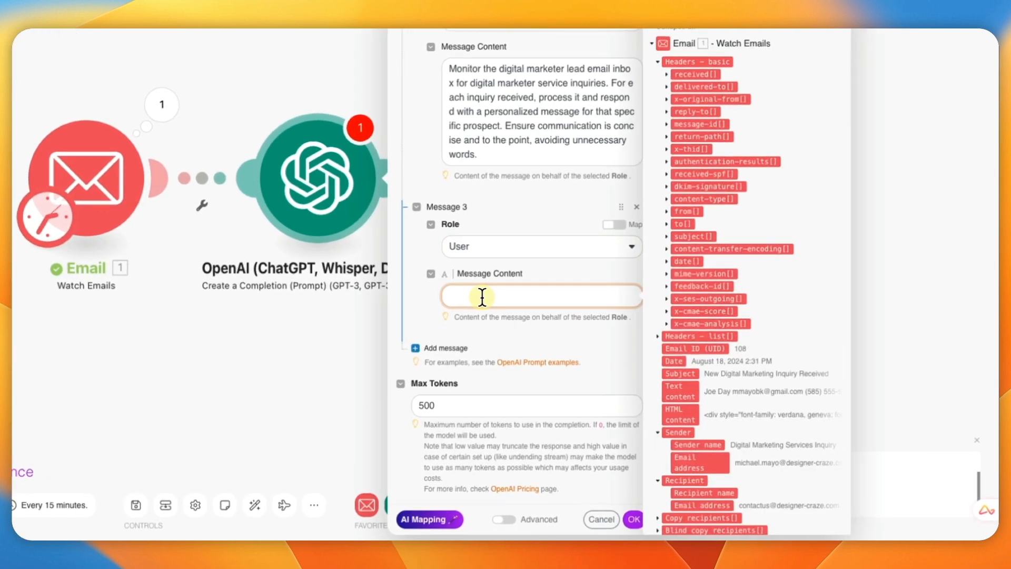
key("super+v")
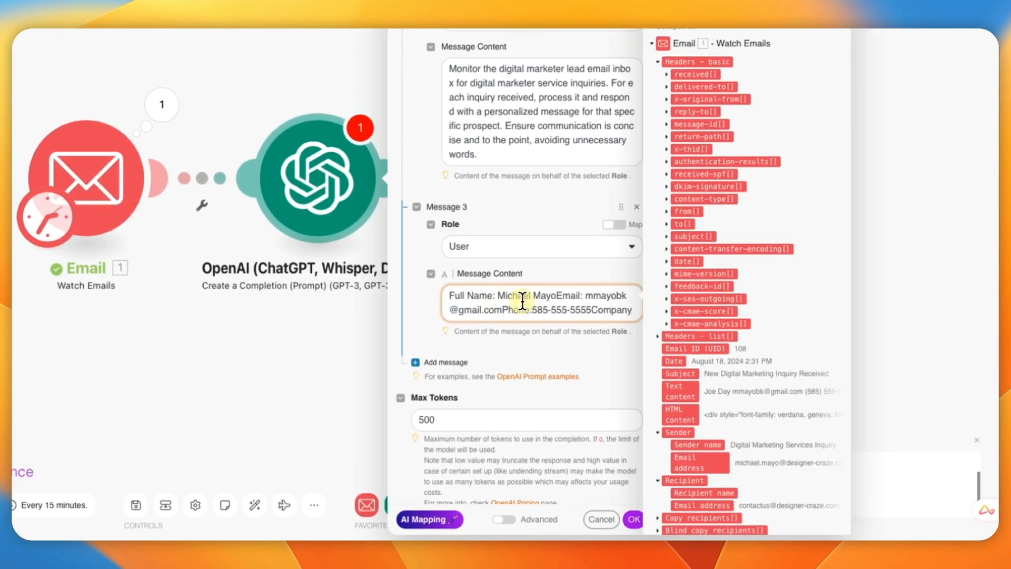
- Split the sample prospect details in Message 3 into separate lines for name, email, phone and company, and set the company to Miller
left_click(557, 295)
key("Return")
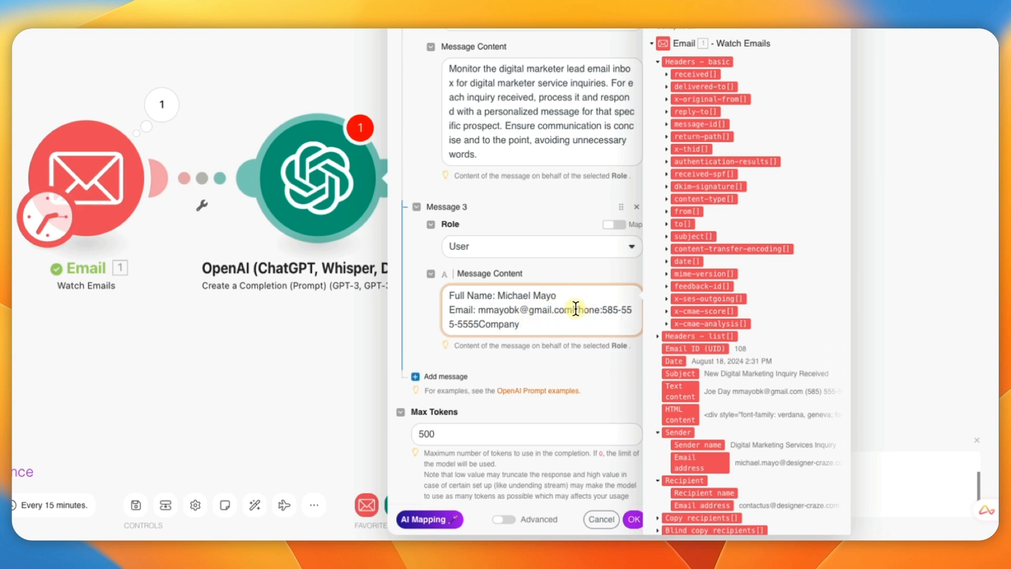
left_click(577, 309)
key("Return")
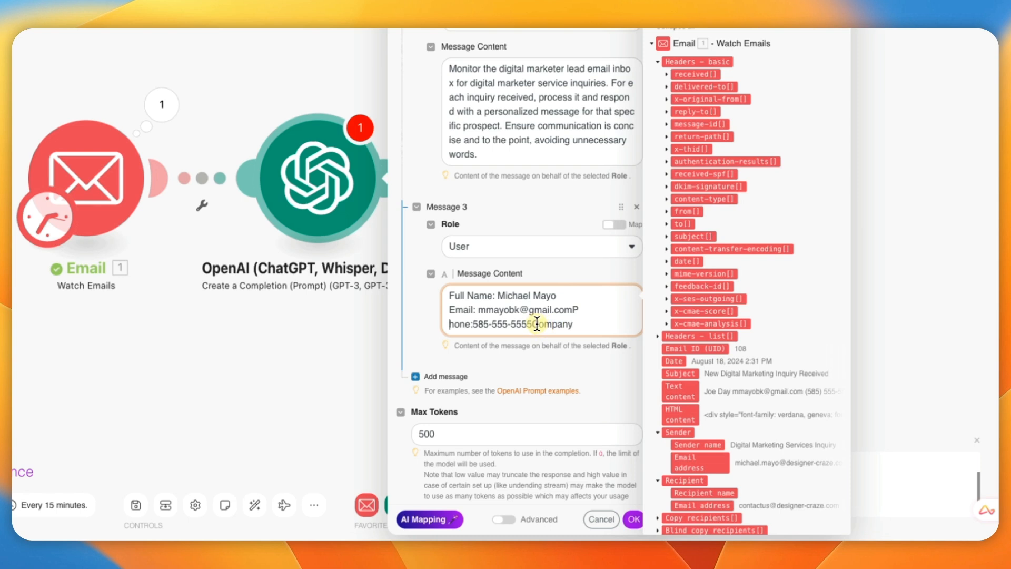
left_click(537, 323)
key("Return")
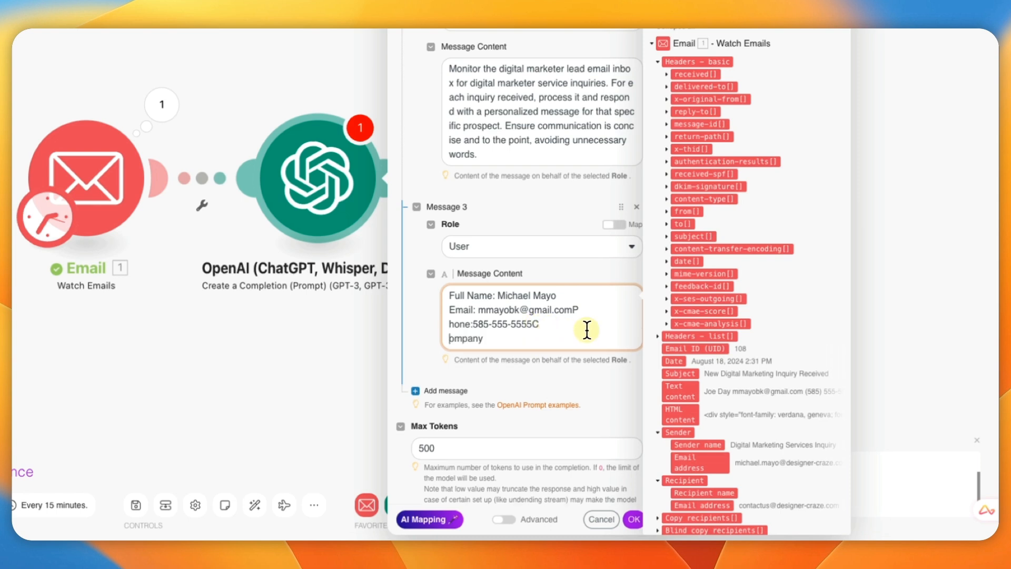
left_click(534, 324)
key("Return")
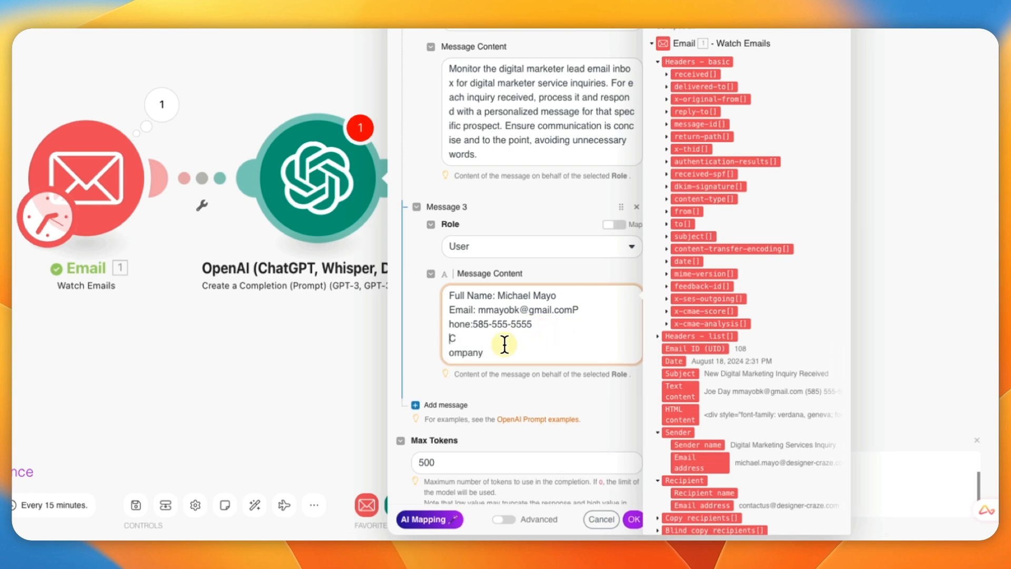
left_click(451, 352)
key("BackSpace")
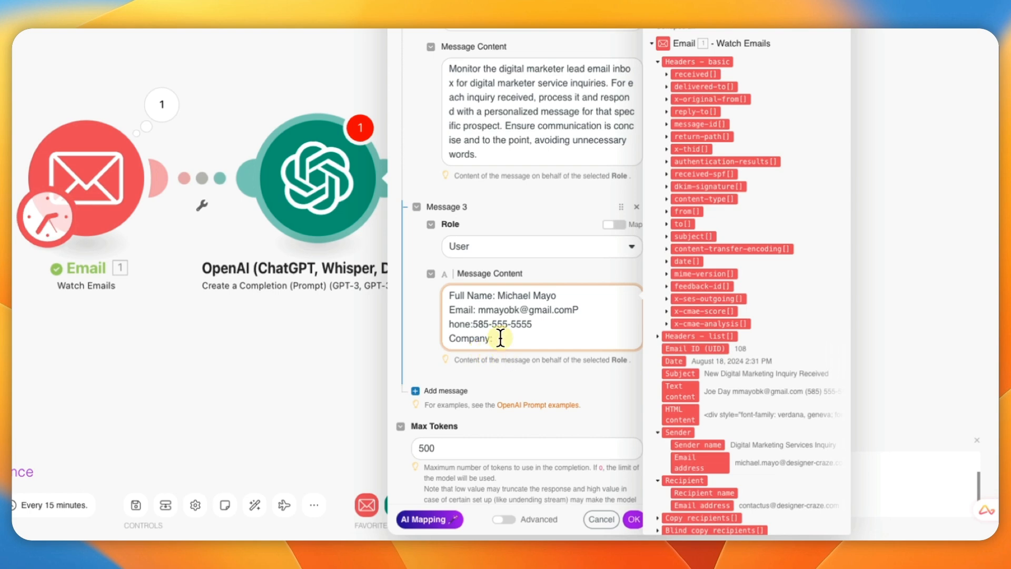
type("ay")
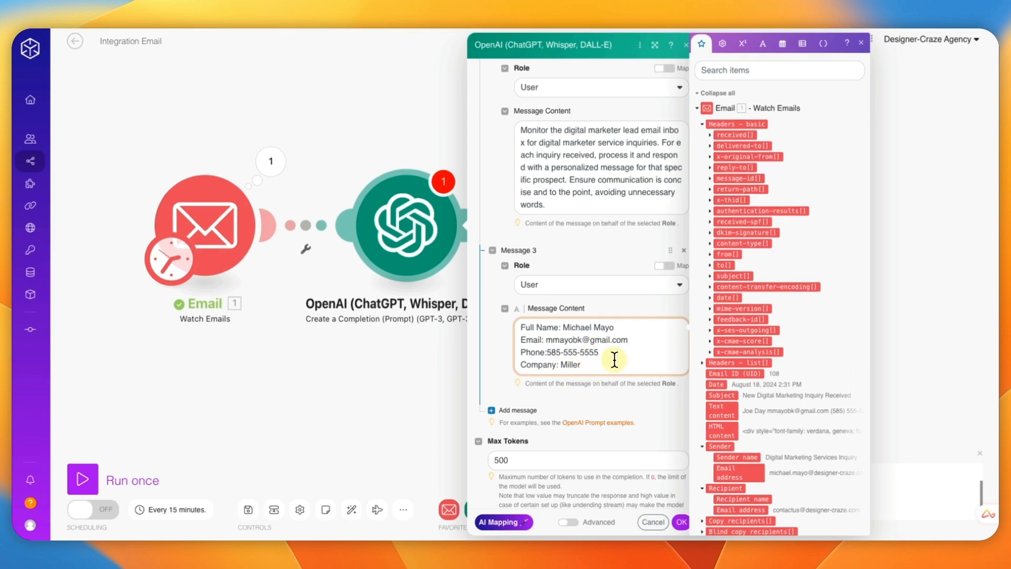
- Add an Assistant-role message with a sample reply thanking the prospect for the digital marketing inquiry, proposing a chat this week and signing off with the sender's name
scroll(610, 361, "down", 1)
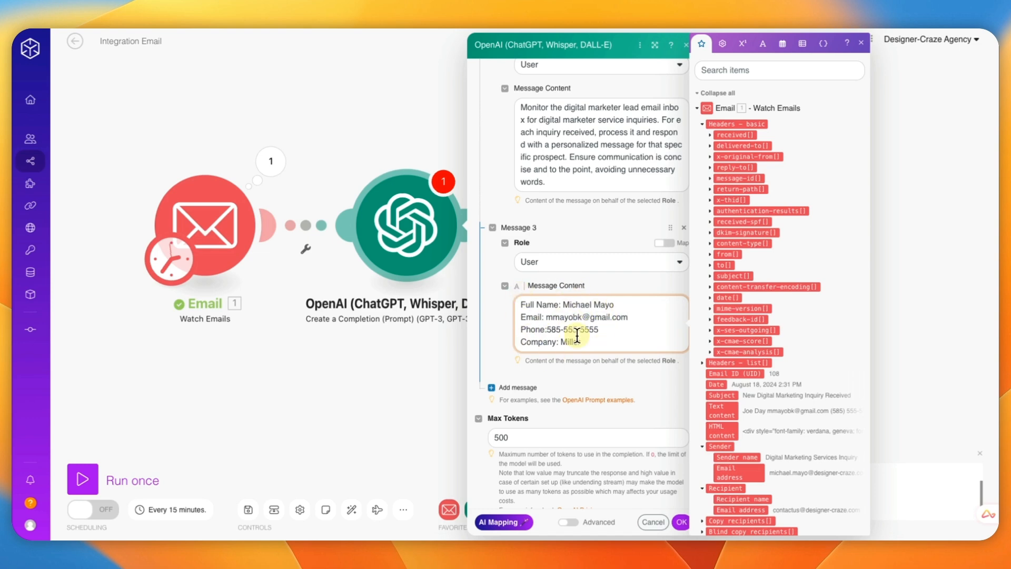
left_click(514, 388)
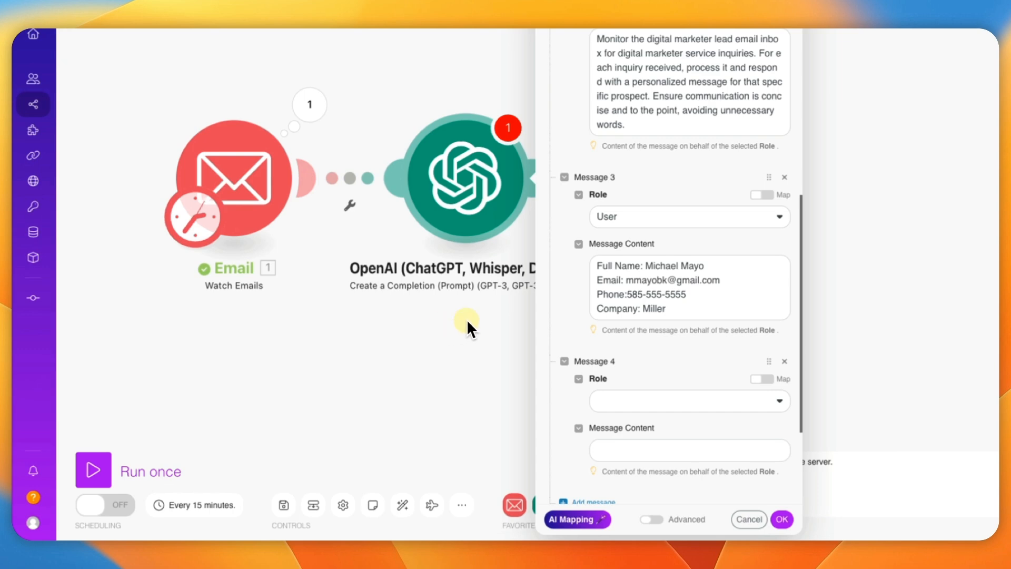
scroll(626, 352, "down", 2)
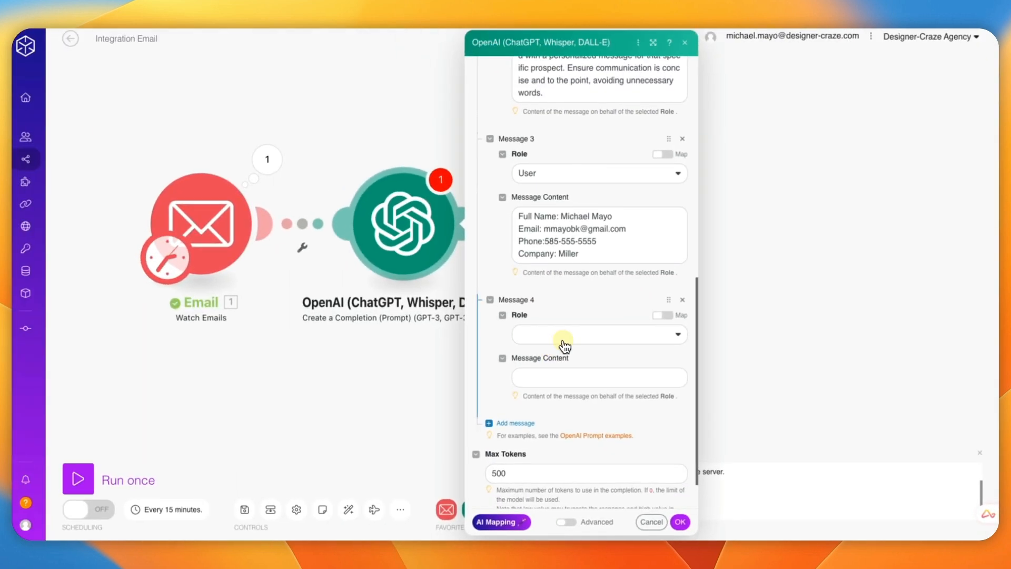
left_click(531, 326)
left_click(519, 385)
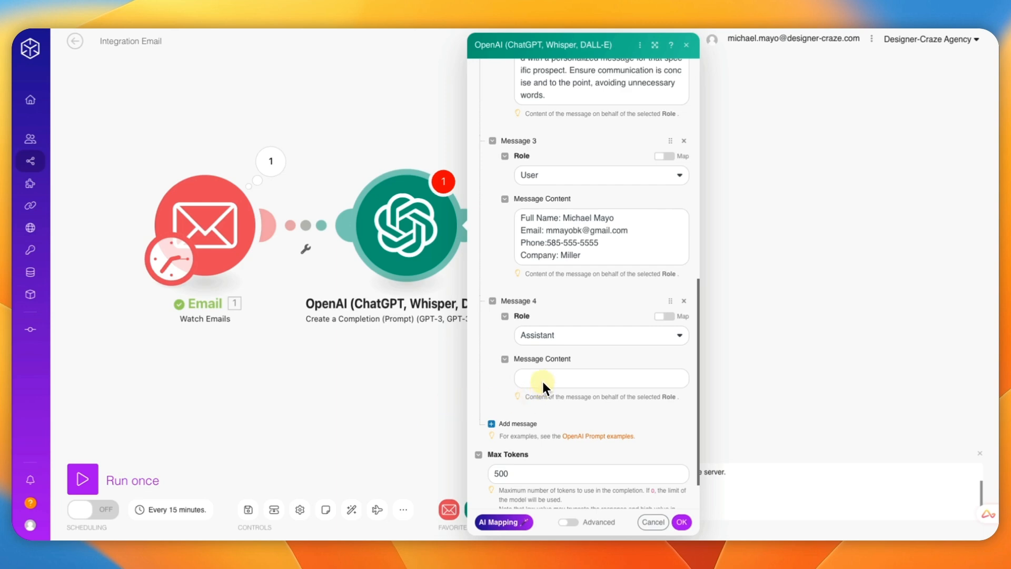
left_click(543, 378)
type("Hi Michael, Thank you for reaching out regarding our digital marketing services! I appreciate your interest. I'd love to discuss how we can help you achieve your goals. When would be a good time for us to chat this week? Looking forward to your response! Michael Mayo")
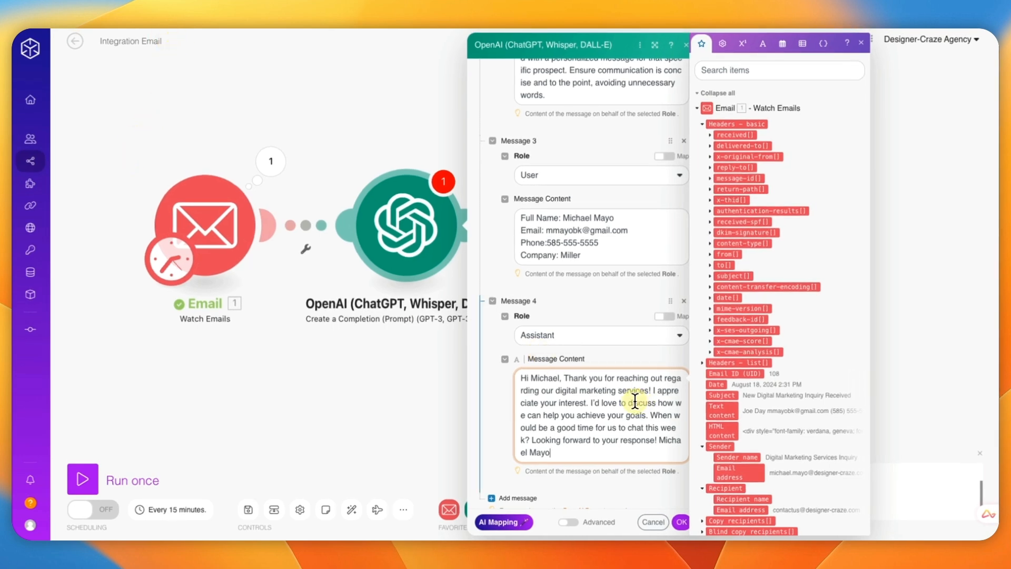
- Break the sample reply into separate lines for greeting, body, closing and sender name, with a blank line before "Looking forward to your response!"
left_click(565, 378)
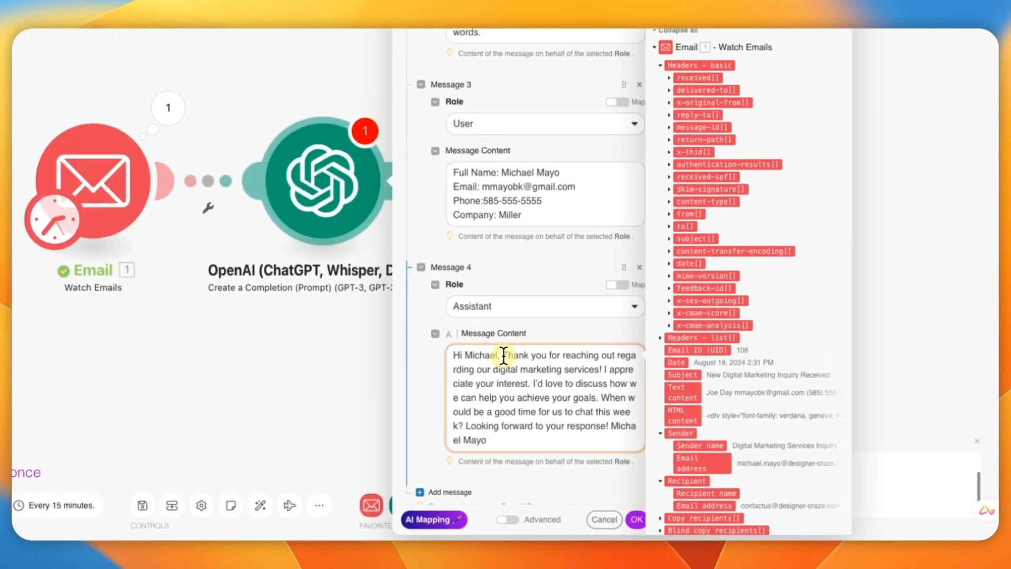
key("Return")
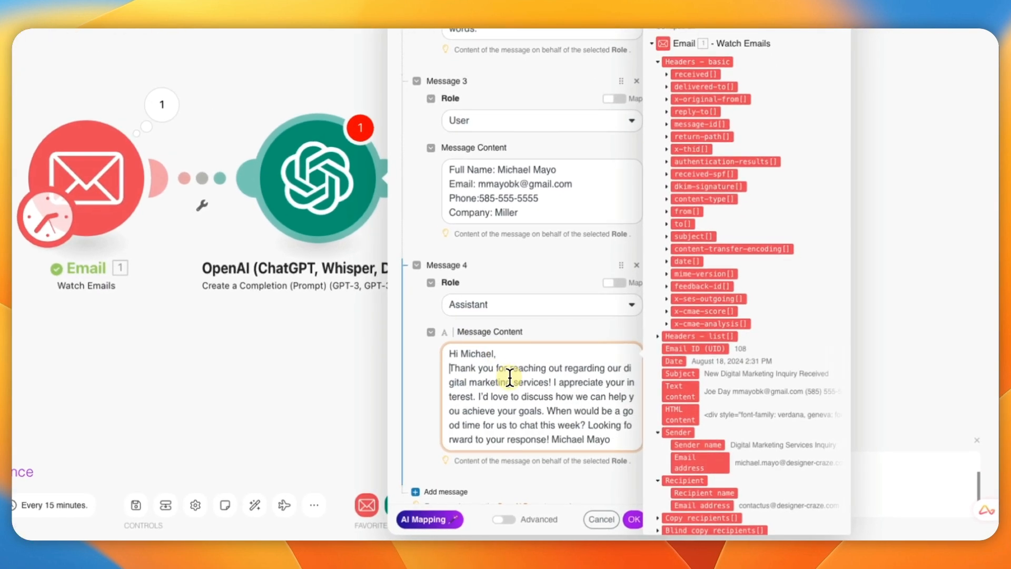
left_click(588, 424)
key("Return")
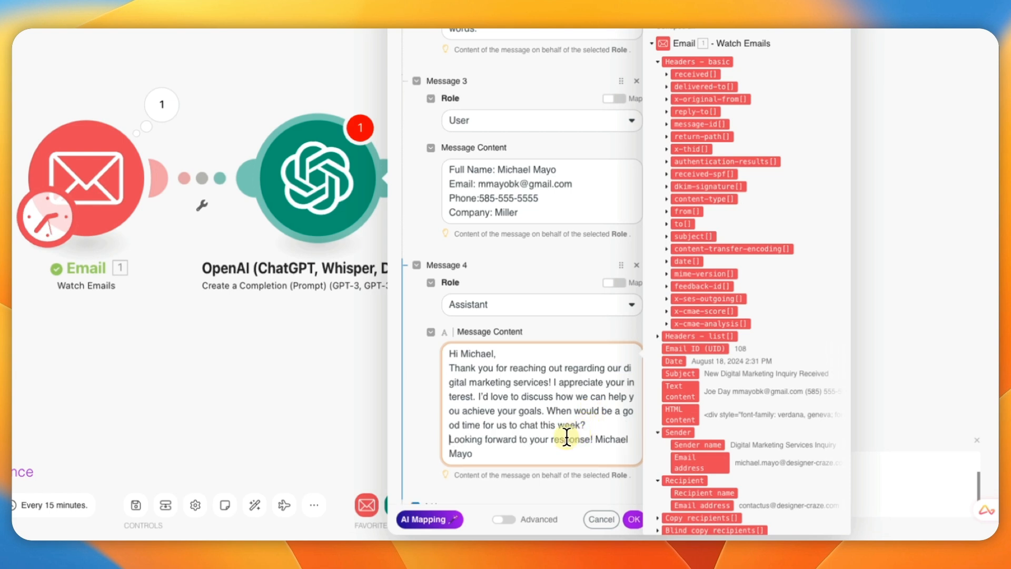
left_click(596, 439)
key("Return")
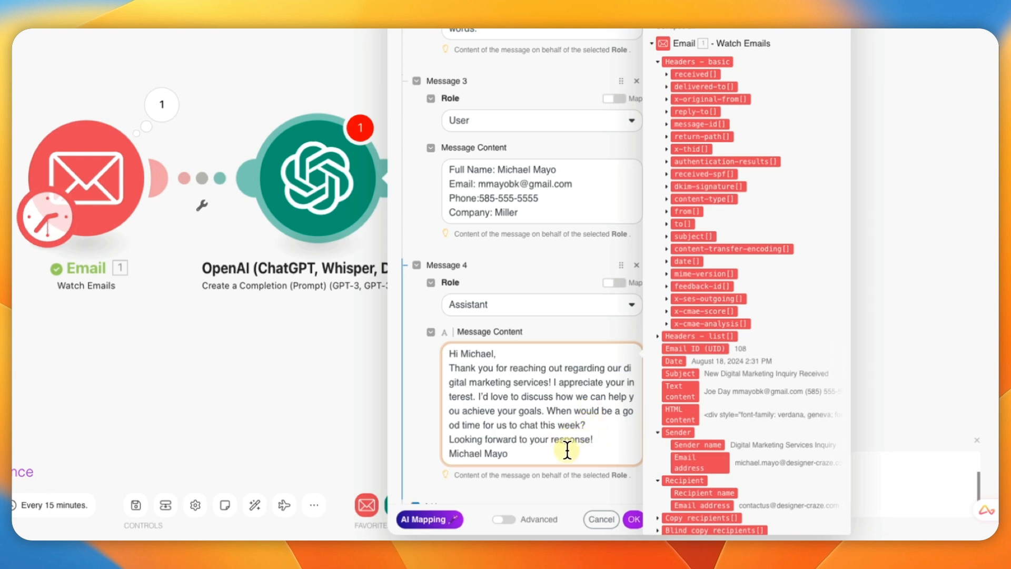
left_click(593, 424)
key("Return")
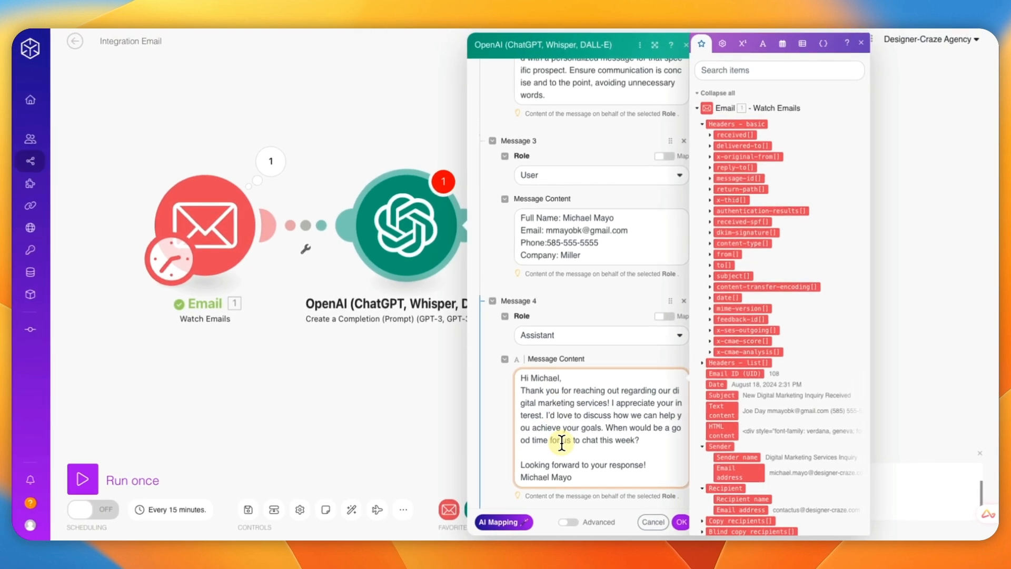
- Add a fifth message with the User role, map the watched email's Text content into it, and save the OpenAI module settings
scroll(576, 441, "down", 5)
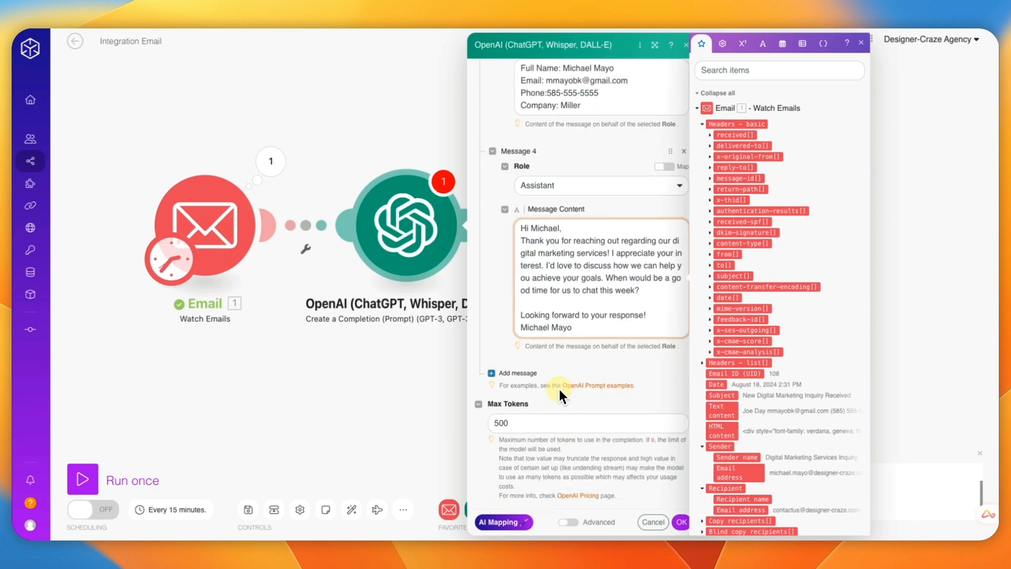
left_click(513, 374)
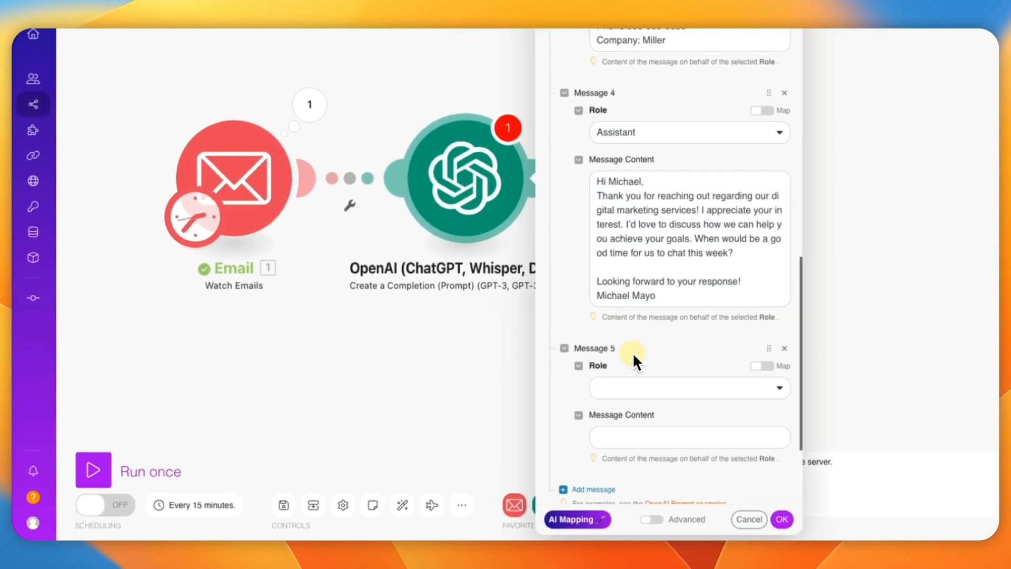
left_click(653, 393)
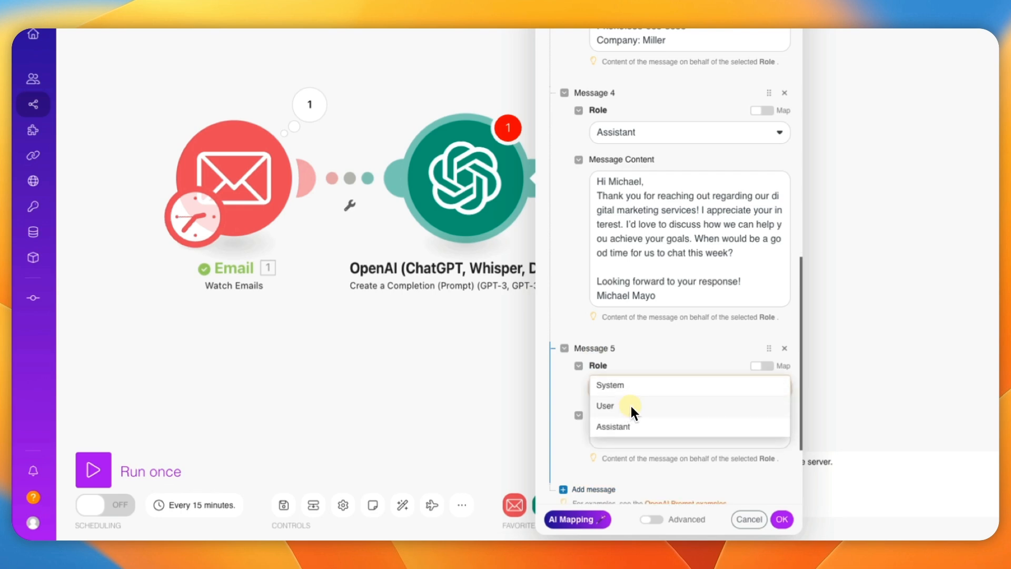
left_click(629, 406)
scroll(631, 371, "down", 2)
left_click(630, 368)
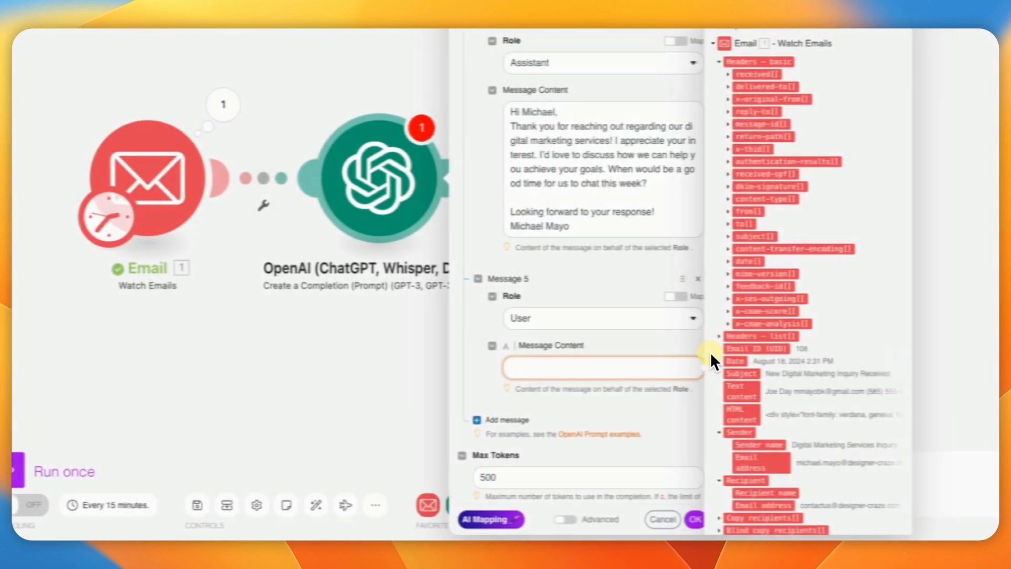
scroll(745, 380, "down", 1)
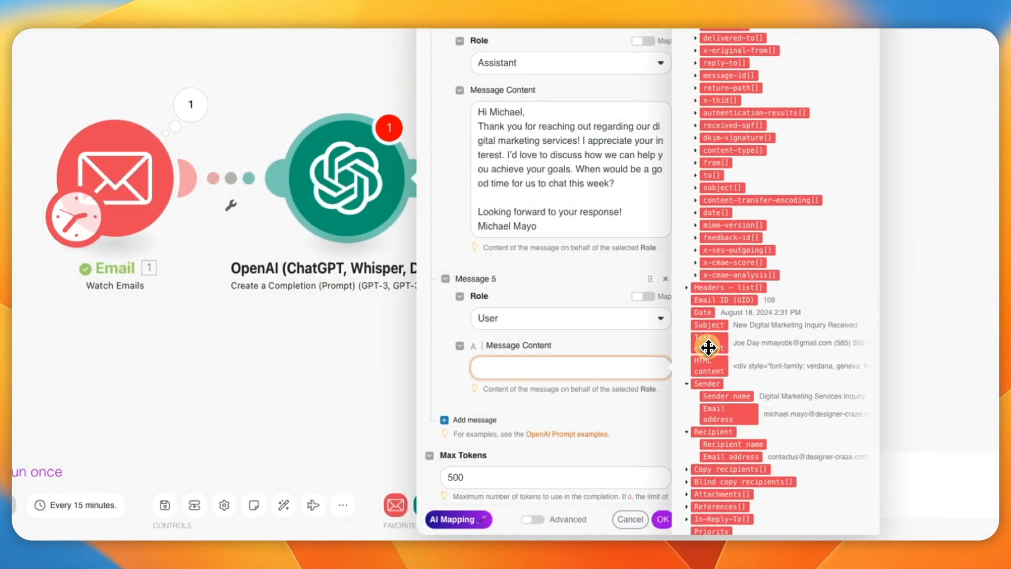
left_click_drag(708, 347, 752, 348)
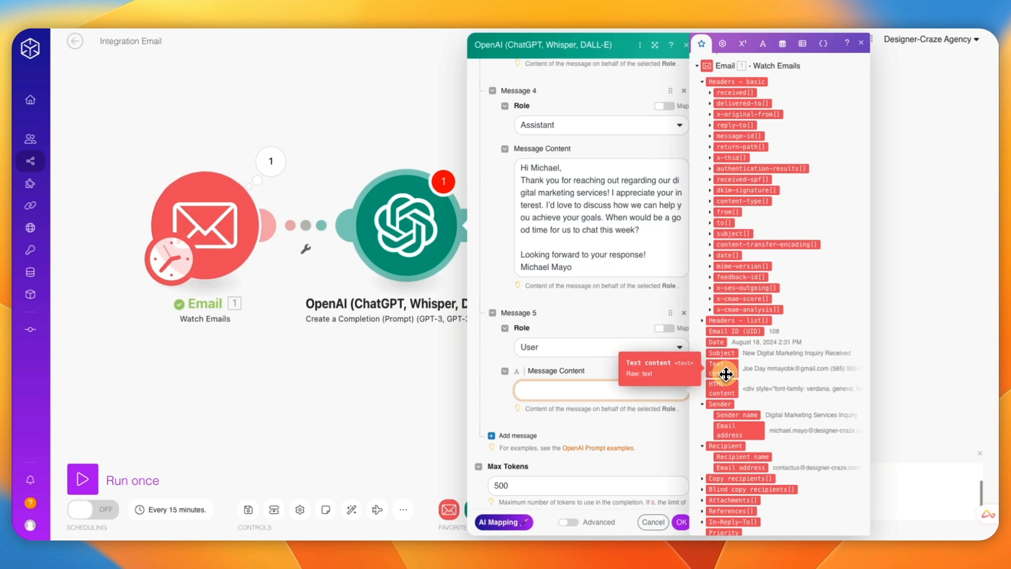
left_click(726, 374)
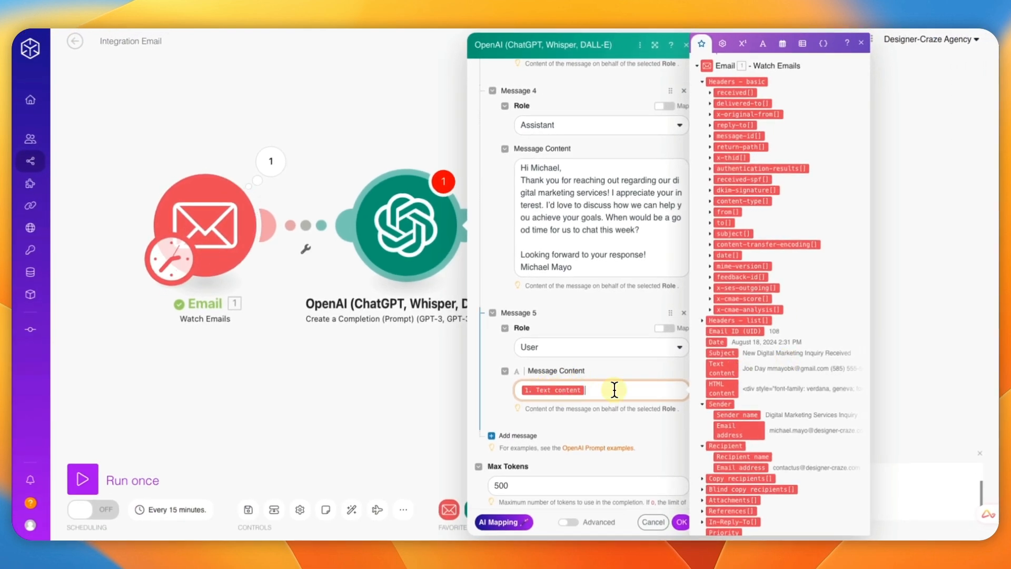
scroll(618, 371, "down", 2)
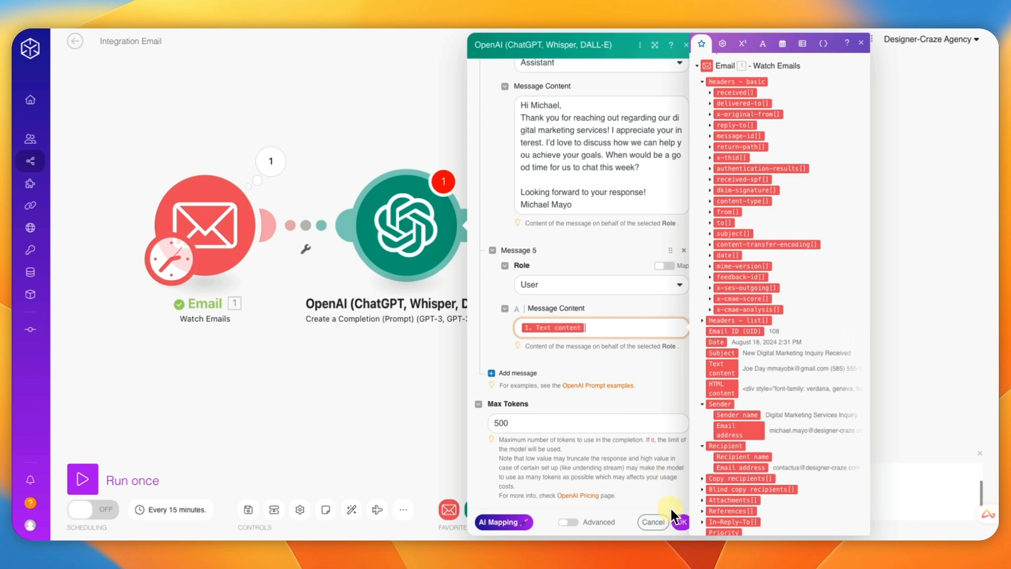
left_click(681, 523)
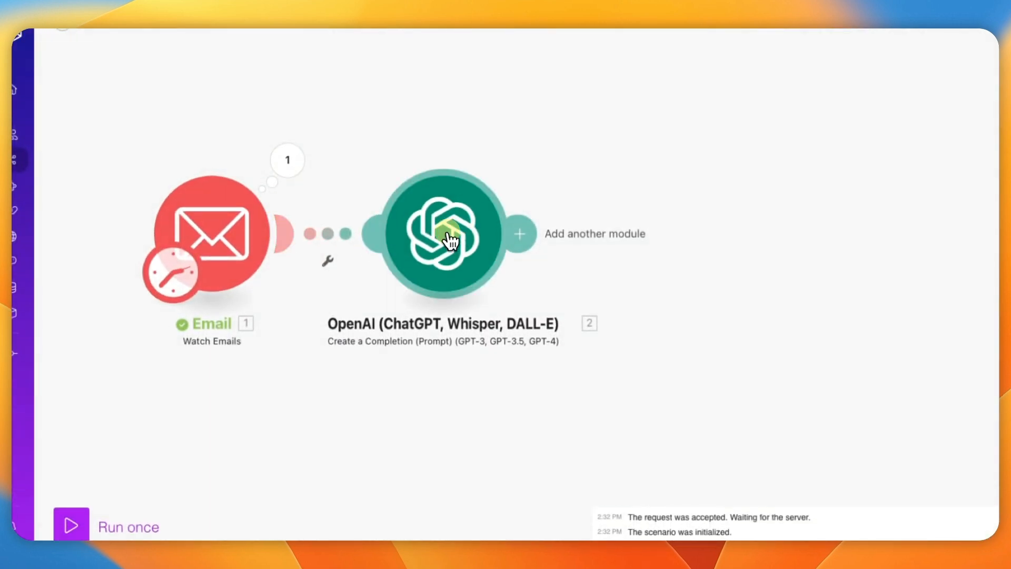
- Set the Watch Emails module to start from a selected first email, choosing the inquiry received 08/18/2024 2:31 PM
right_click(449, 240)
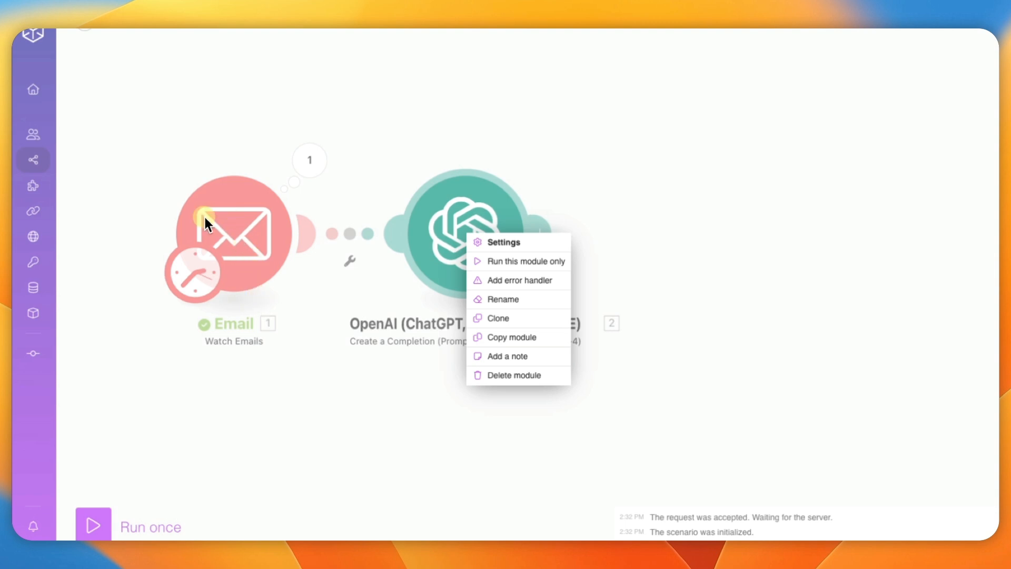
right_click(220, 226)
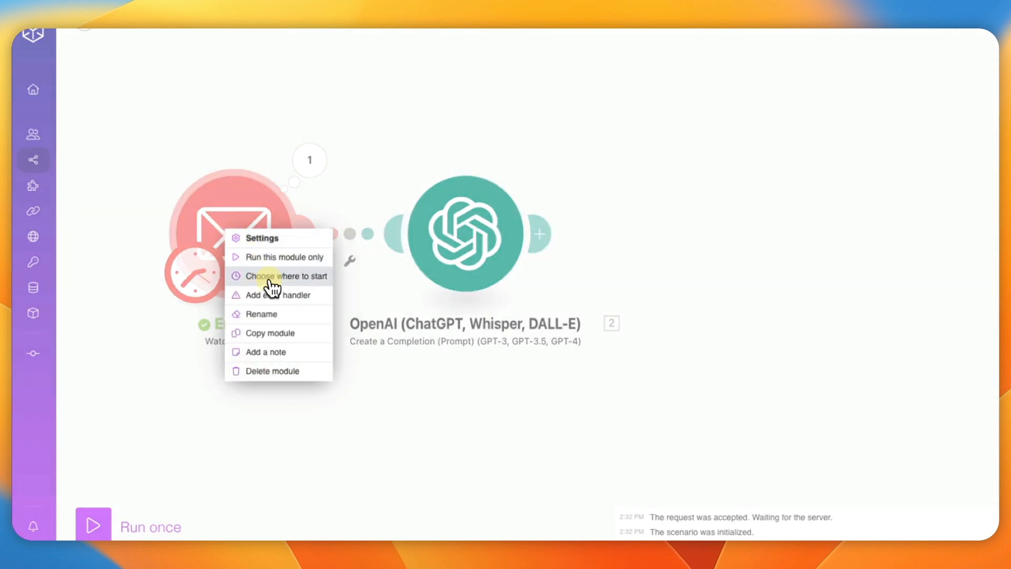
left_click(270, 282)
left_click(379, 275)
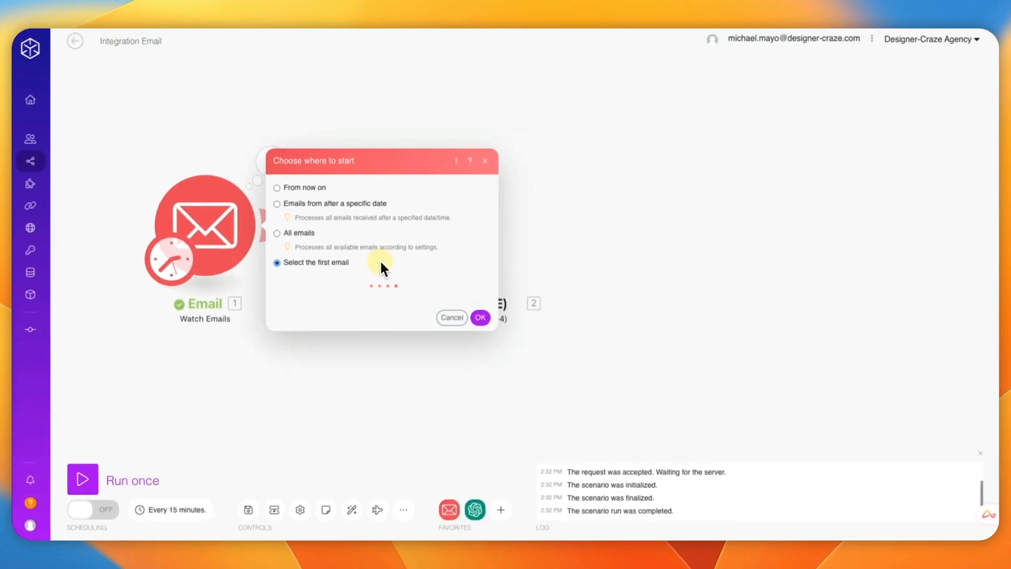
left_click(359, 242)
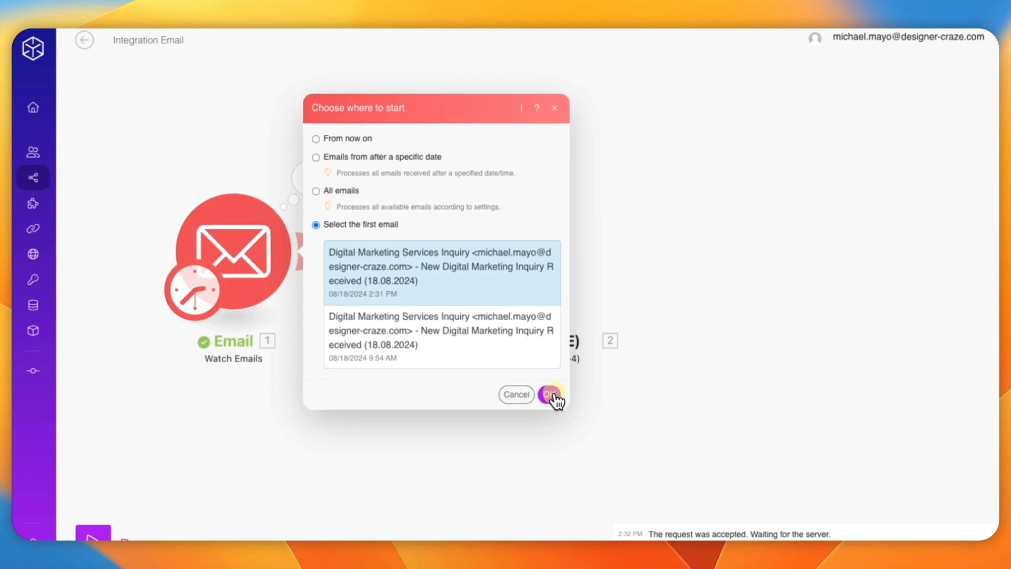
left_click(550, 395)
- Run the scenario once and examine the reply in the OpenAI module's output
left_click(93, 470)
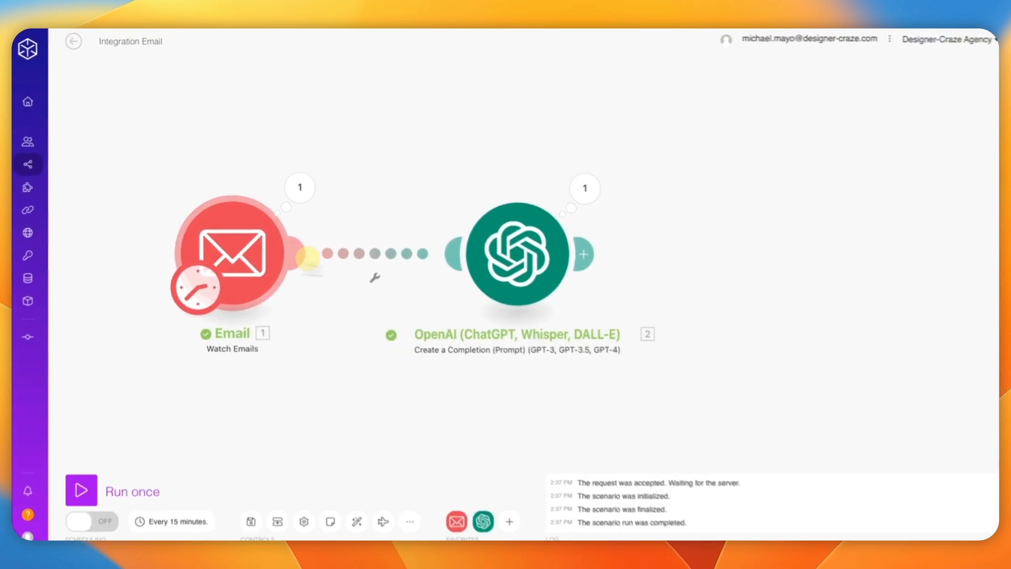
left_click(495, 213)
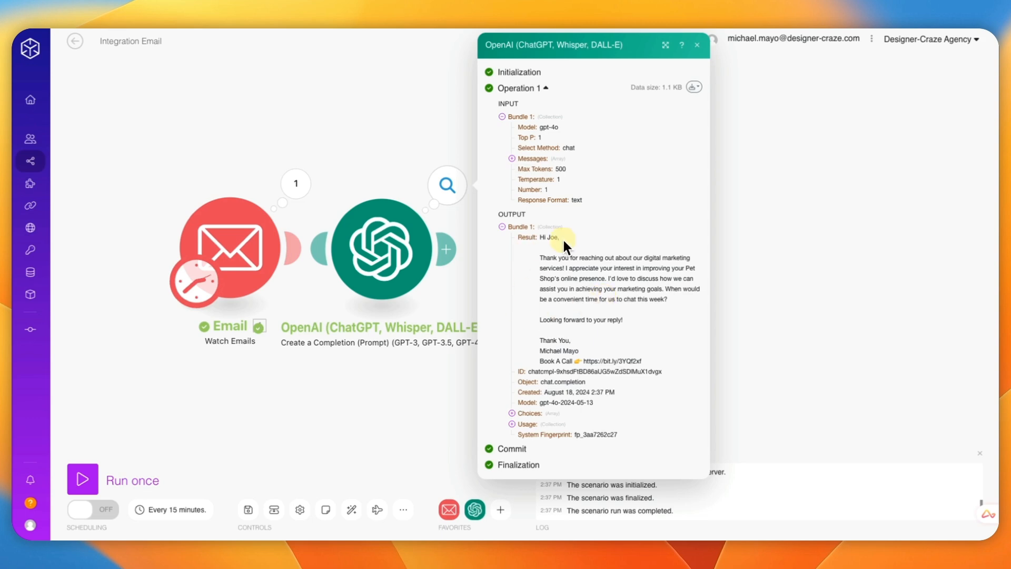
left_click(701, 46)
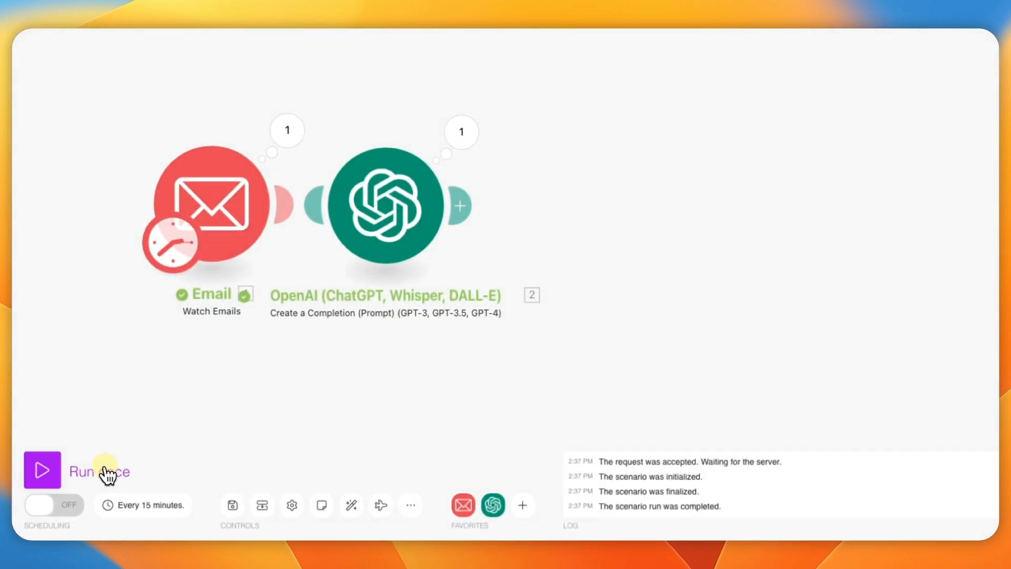
- Save the scenario and add a second OpenAI Create a Completion (Prompt) module after the first, placed slightly above it
left_click(230, 509)
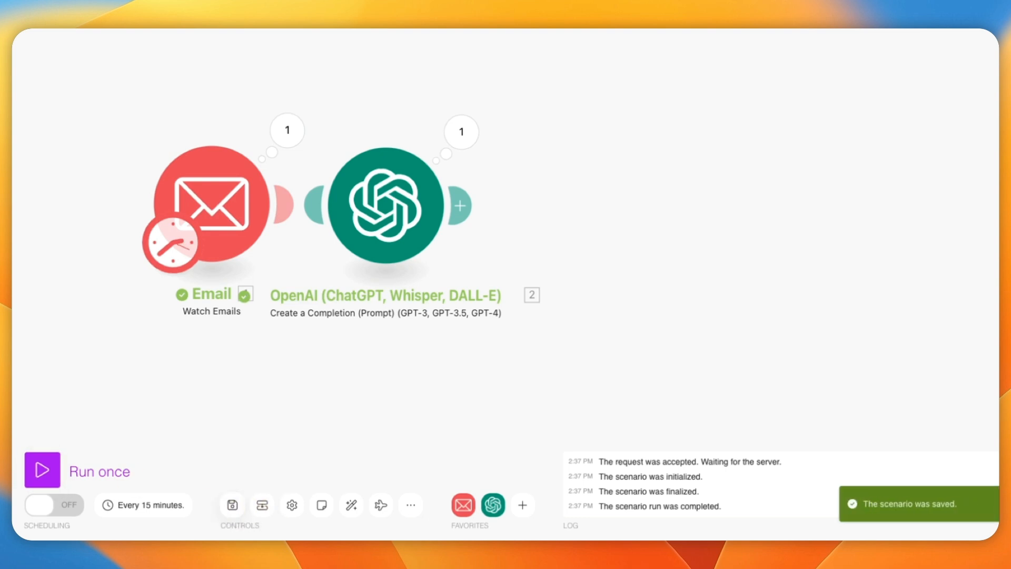
left_click(464, 206)
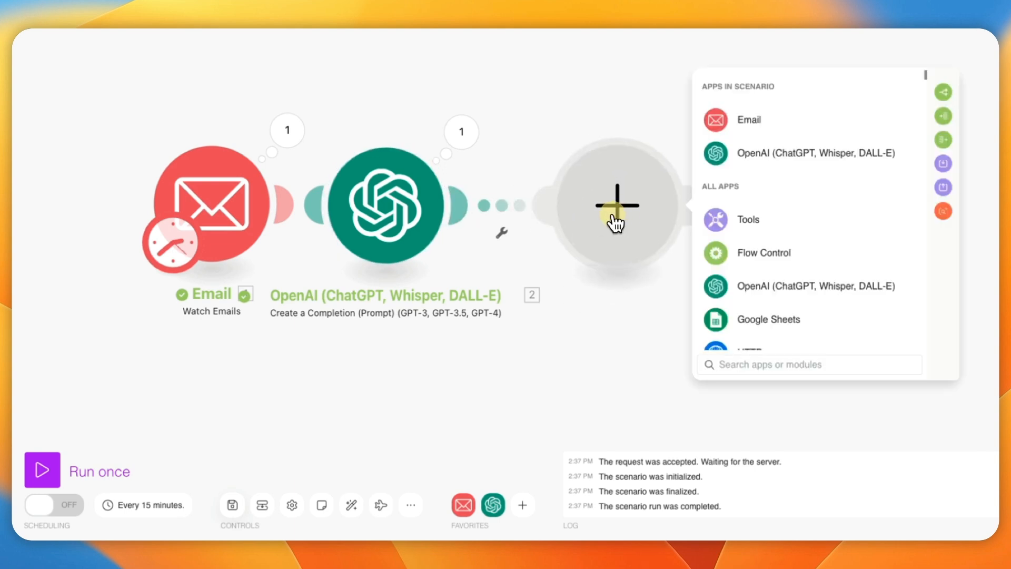
left_click(758, 286)
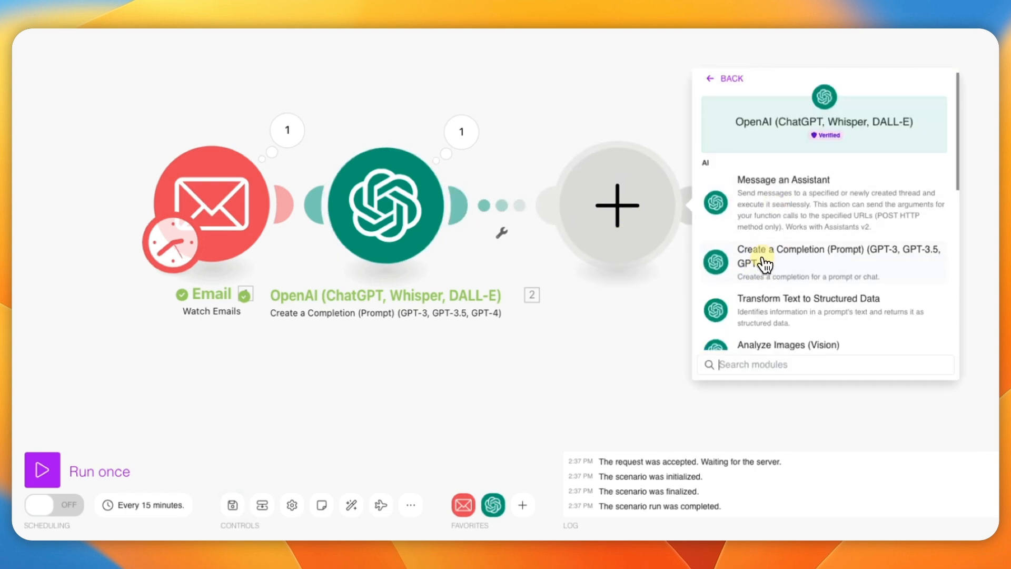
left_click(763, 264)
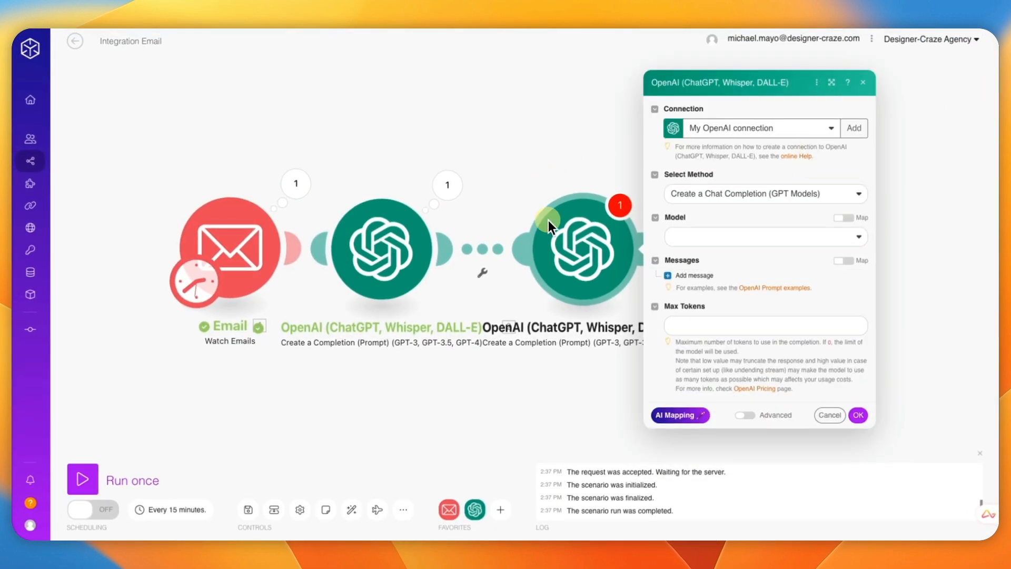
left_click_drag(548, 220, 501, 134)
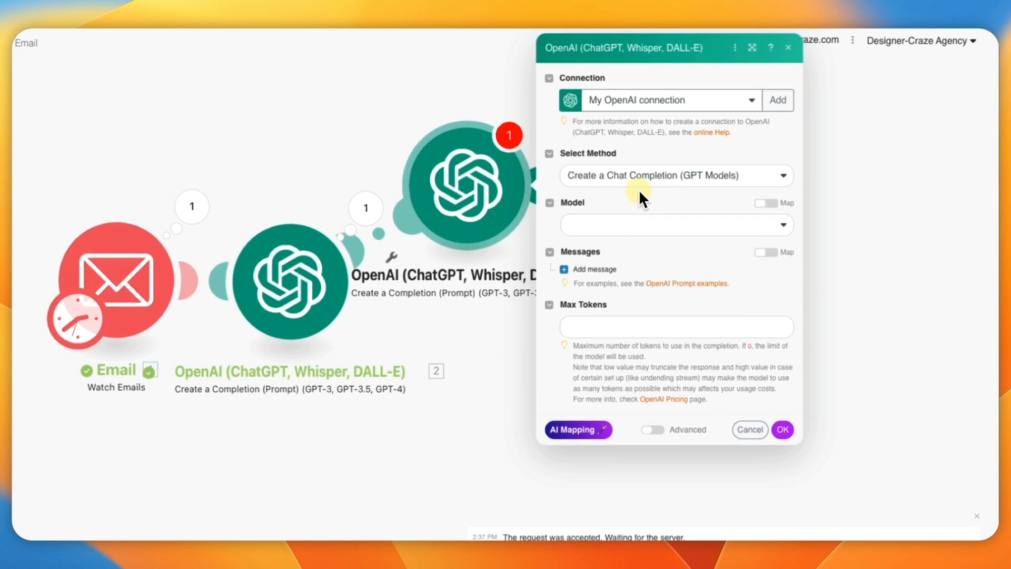
- Set the second OpenAI module's model to gpt-4o-mini (system) and its max tokens to 500
left_click(612, 235)
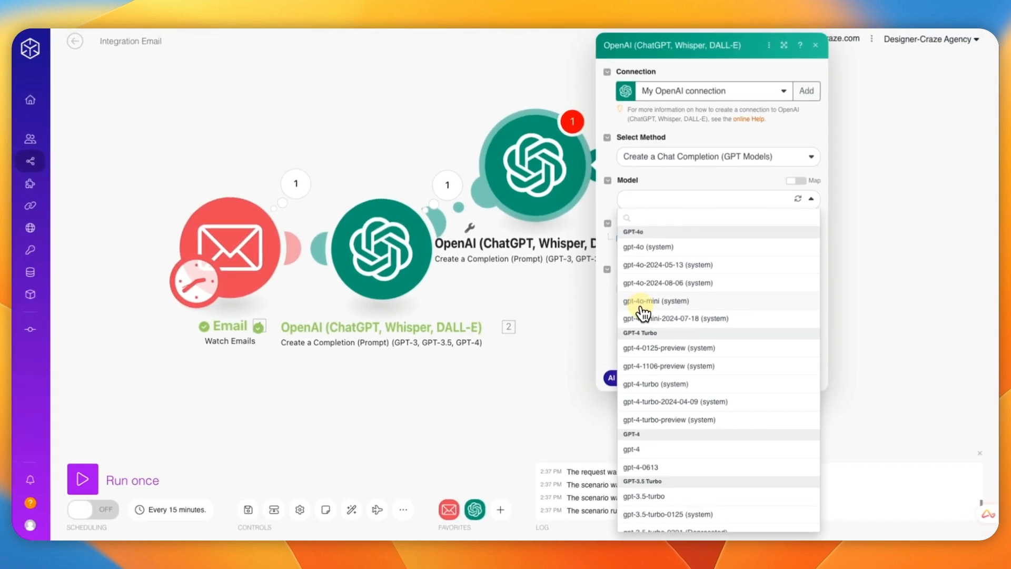
left_click(645, 305)
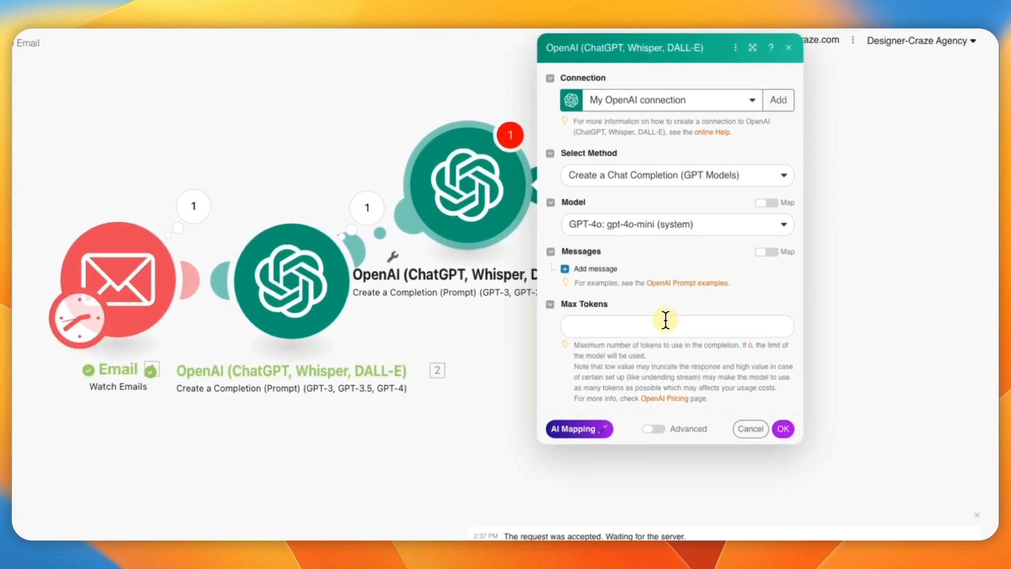
left_click(598, 323)
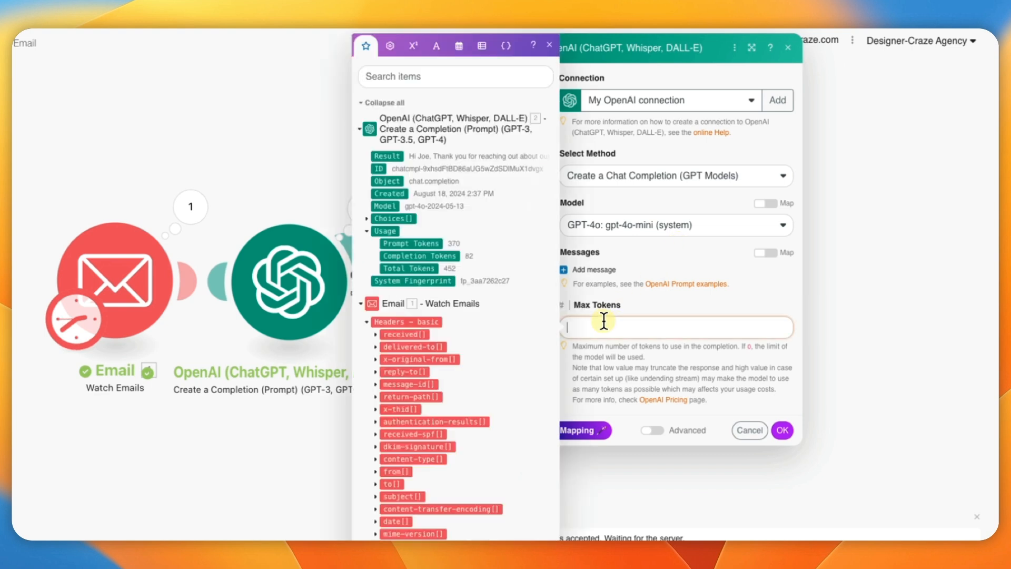
left_click(909, 327)
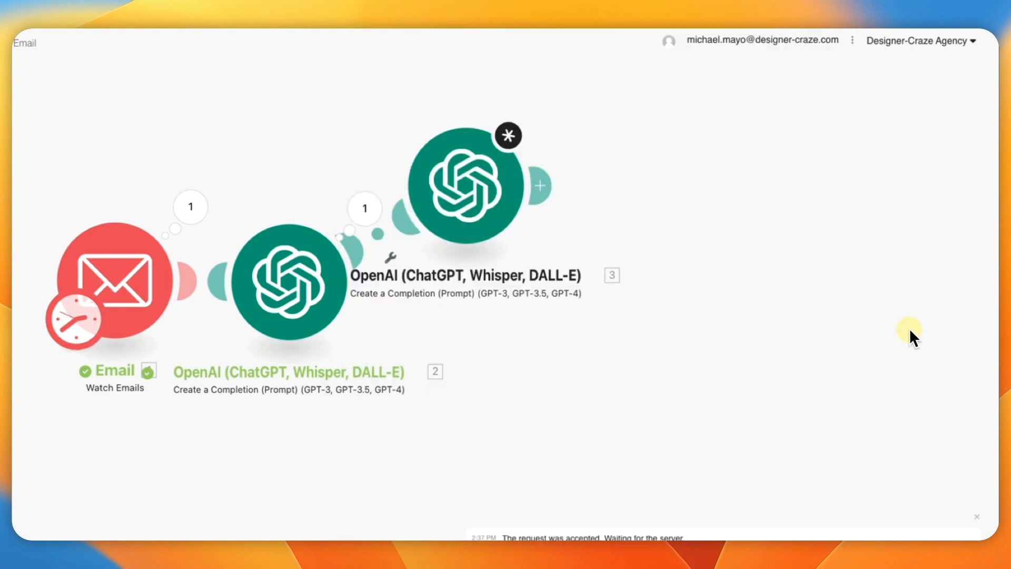
left_click(446, 167)
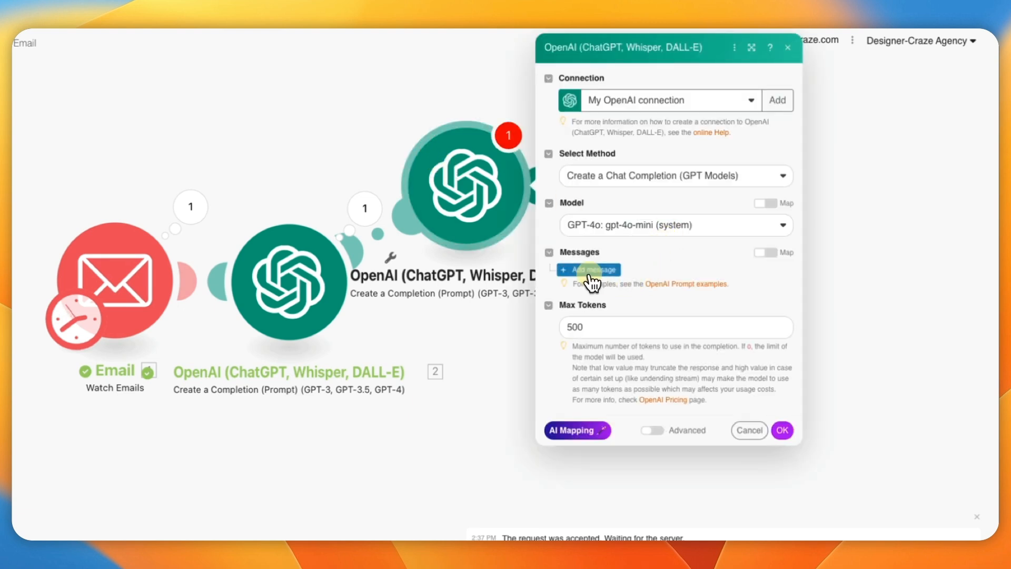
- Add a System-role message reading "You're a helpful assistant that responds to emails for my digital marketer services."
left_click(590, 272)
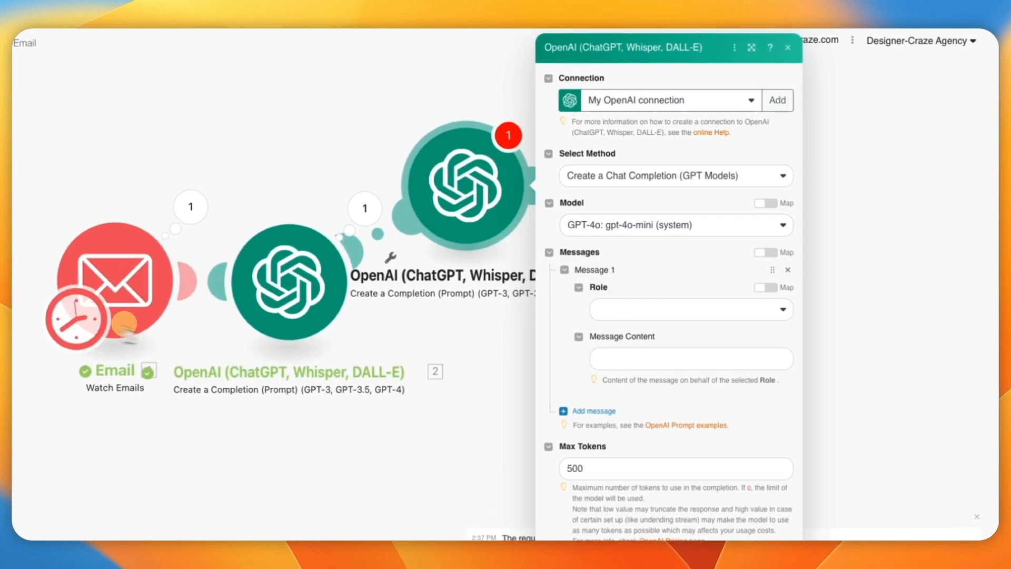
left_click(623, 315)
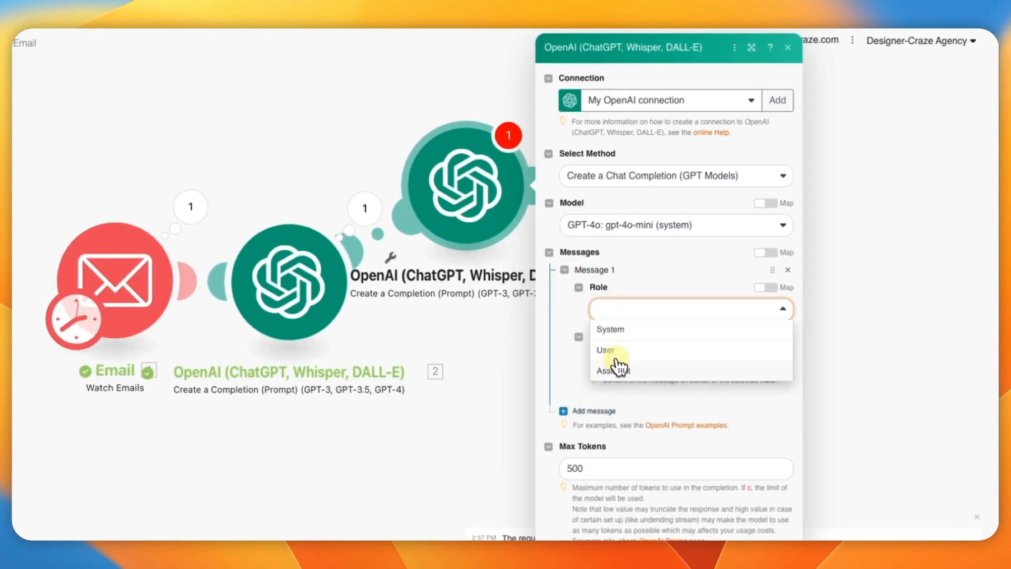
left_click(615, 331)
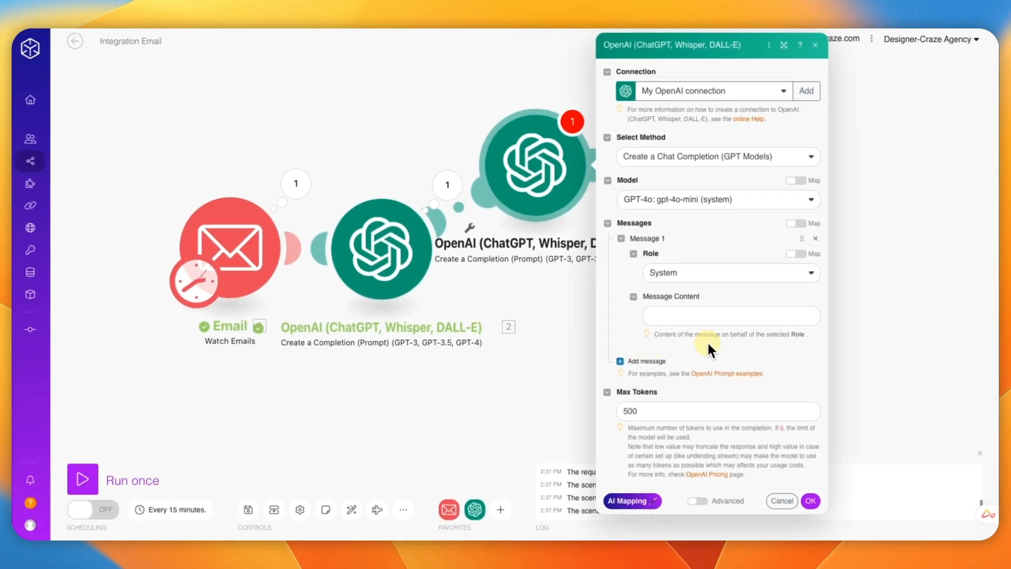
left_click(675, 317)
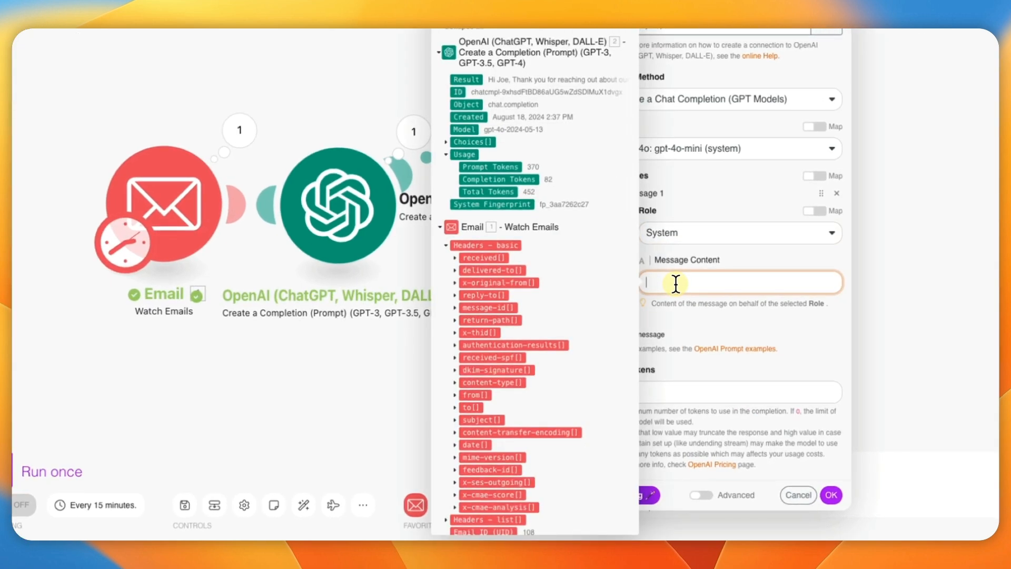
type("You're a helpful assistant that responds to emails for my digital marketer services.")
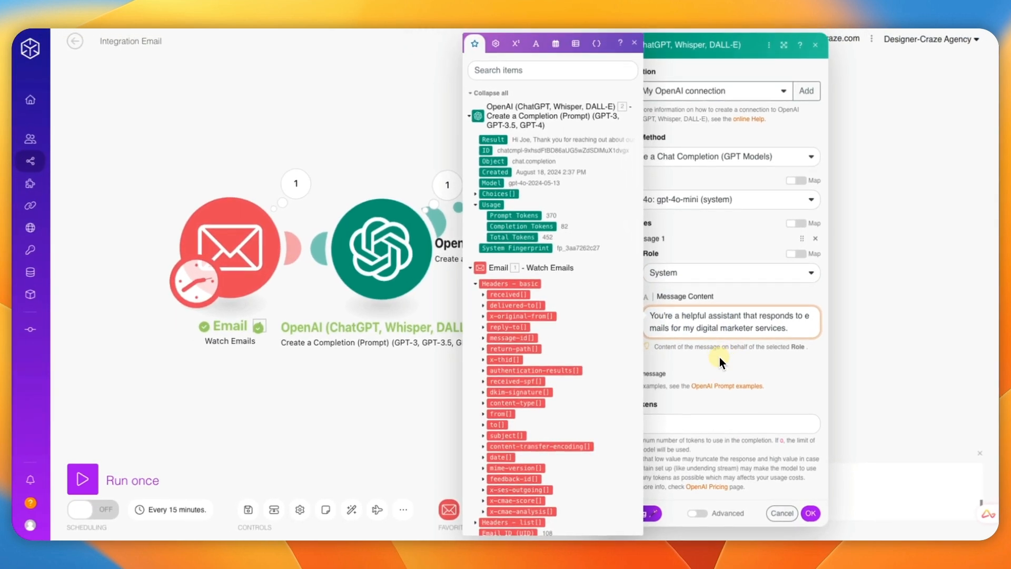
left_click(719, 357)
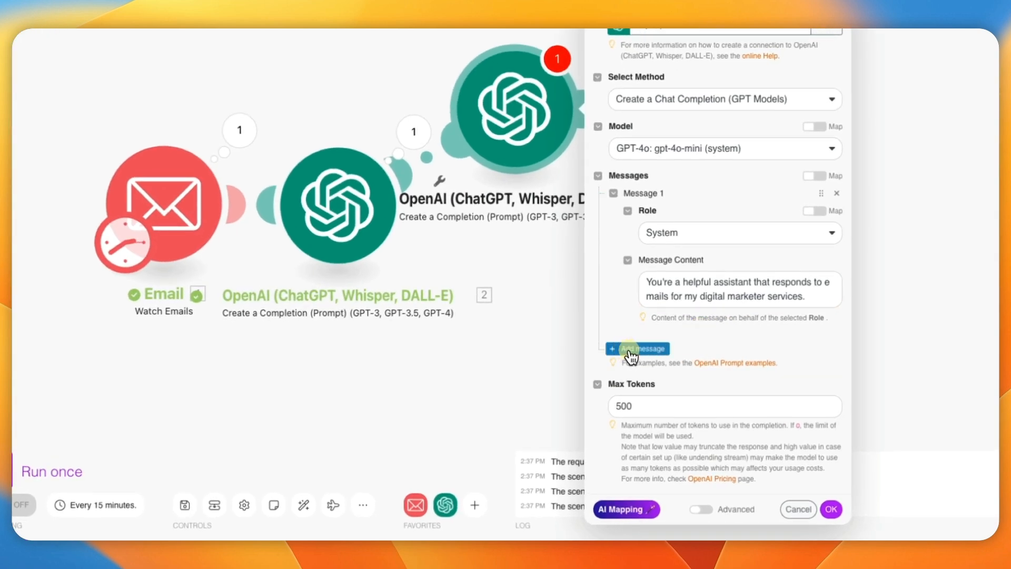
- Add a second message with the User role and the content "Extract the email from the following text."
left_click(629, 350)
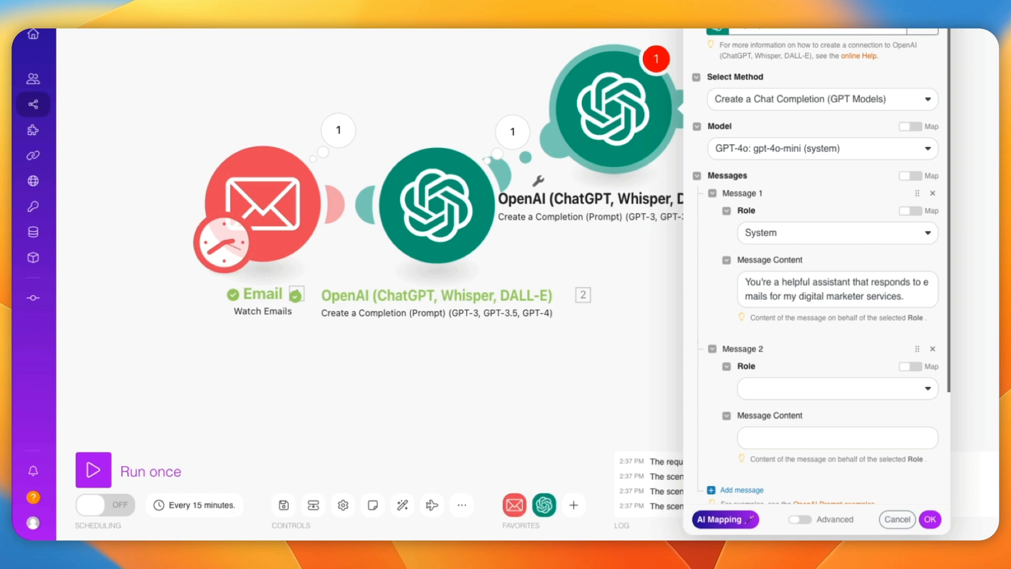
left_click(758, 388)
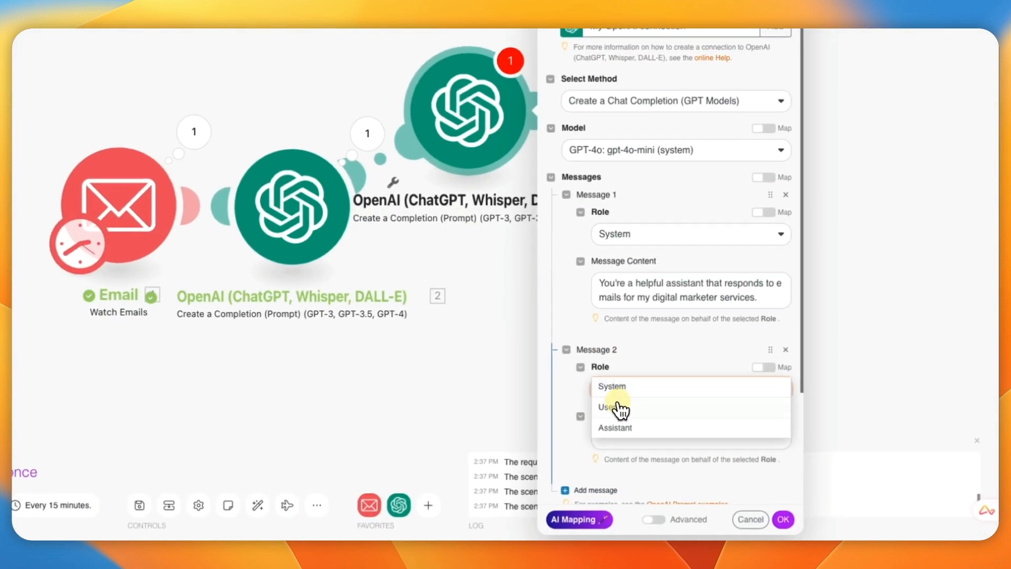
left_click(619, 407)
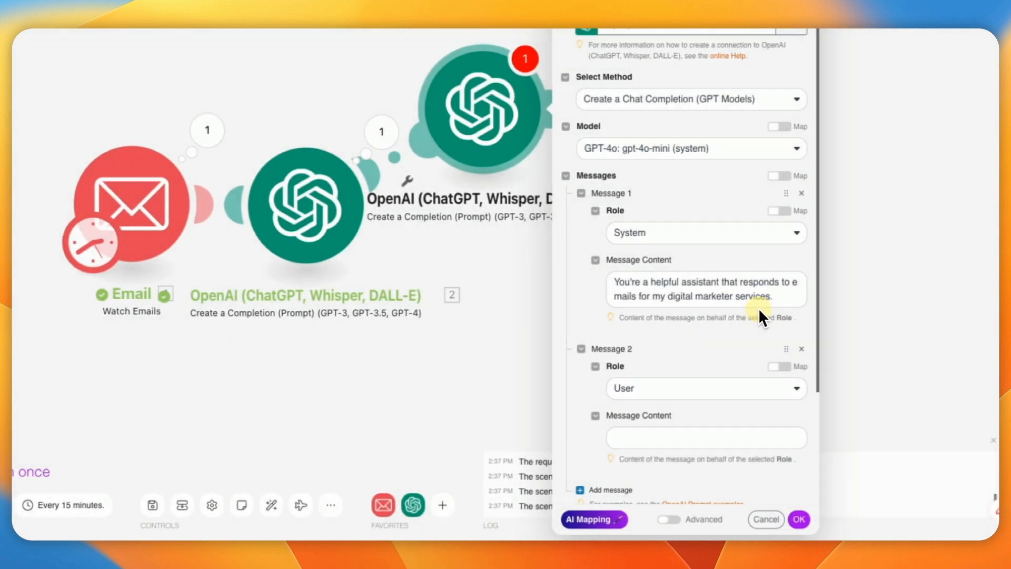
scroll(896, 305, "down", 5)
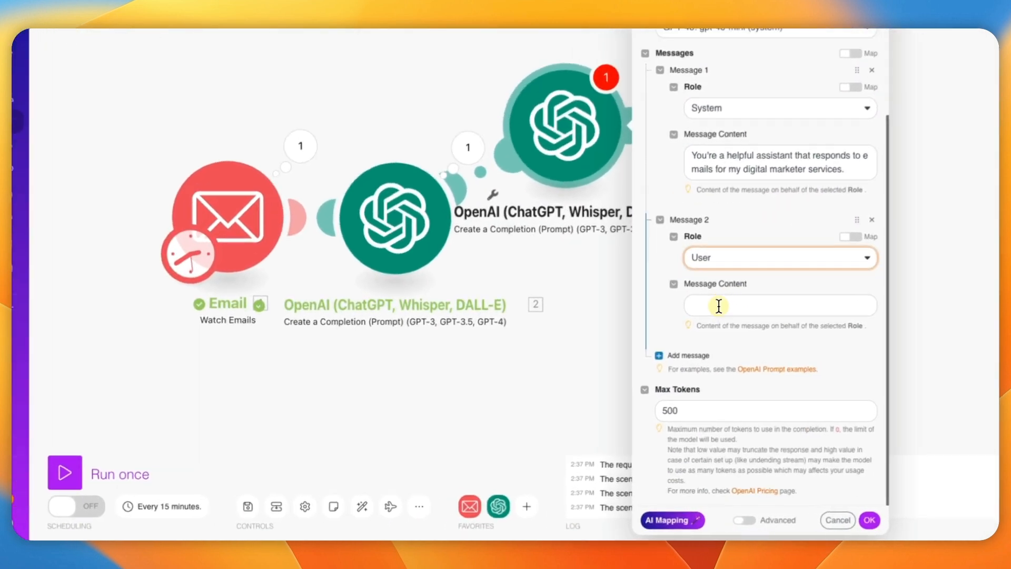
left_click(675, 328)
type("Extract the email from the following text.")
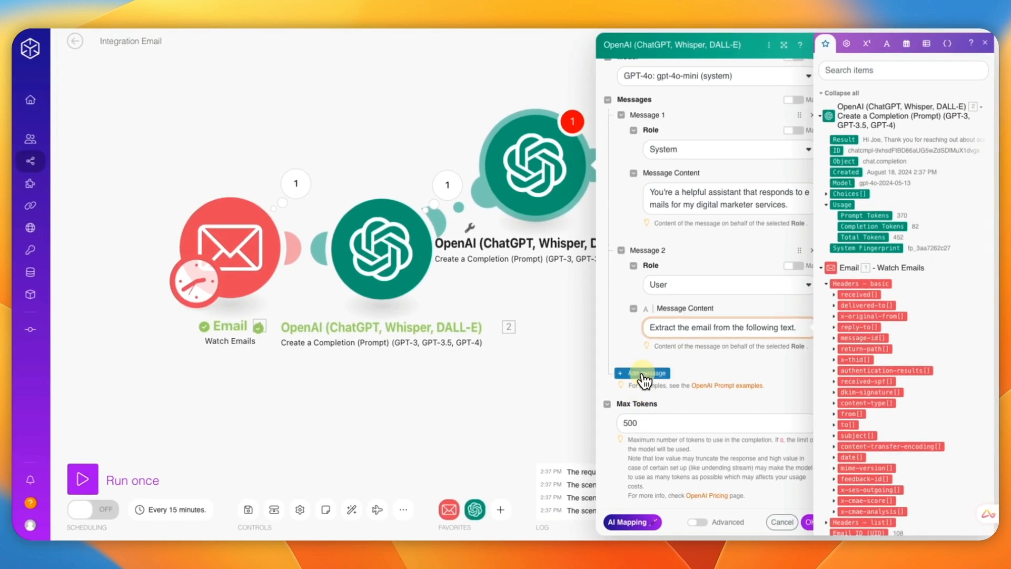
- Add a third message to the second OpenAI module and give it the User role
left_click(643, 374)
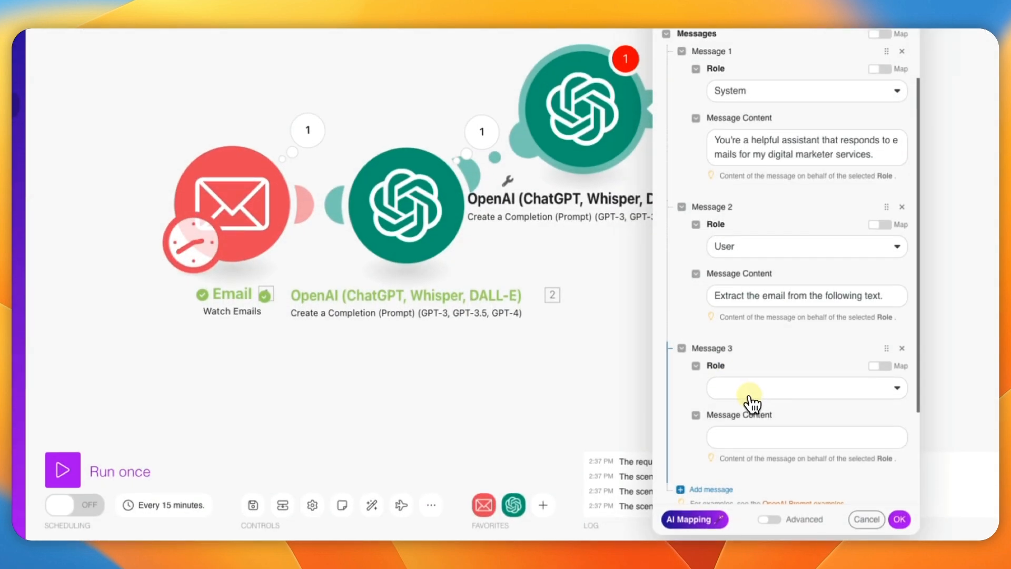
left_click(751, 391)
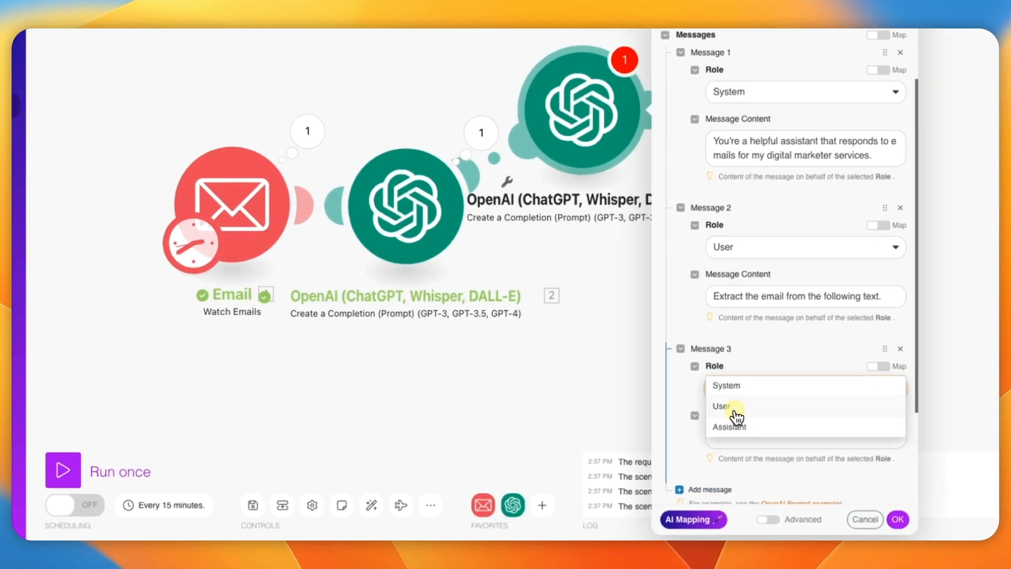
left_click(736, 417)
- Copy the sample contact details from Message 3 of the first OpenAI module into Message 3 of the second OpenAI module
left_click(428, 229)
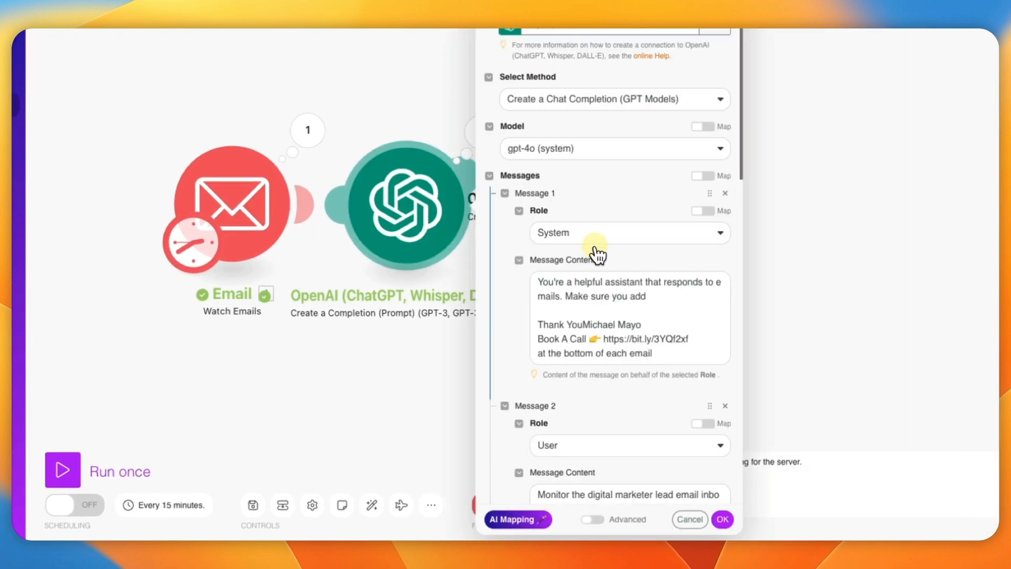
scroll(584, 268, "down", 10)
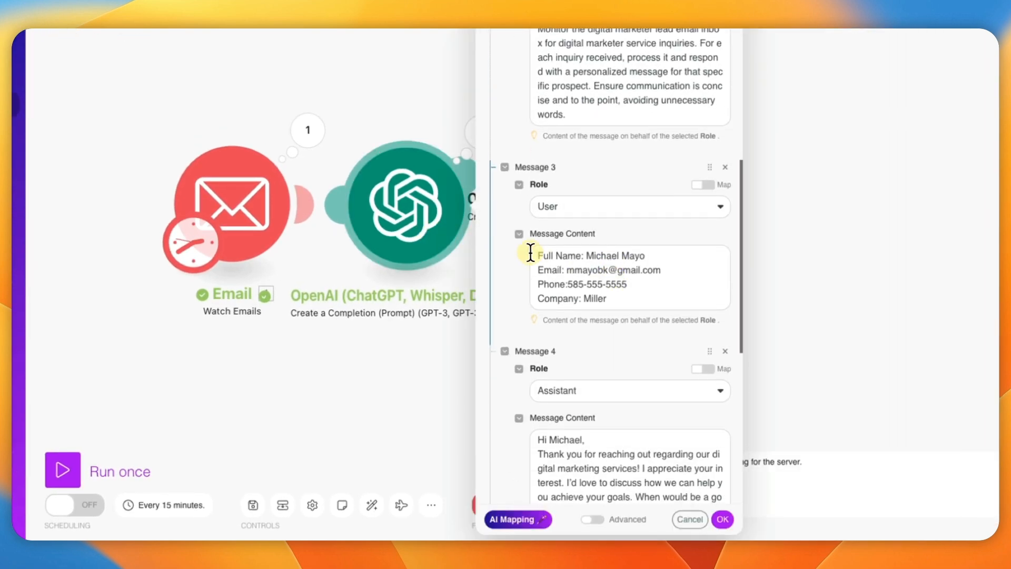
left_click_drag(540, 252, 591, 296)
key("super+c")
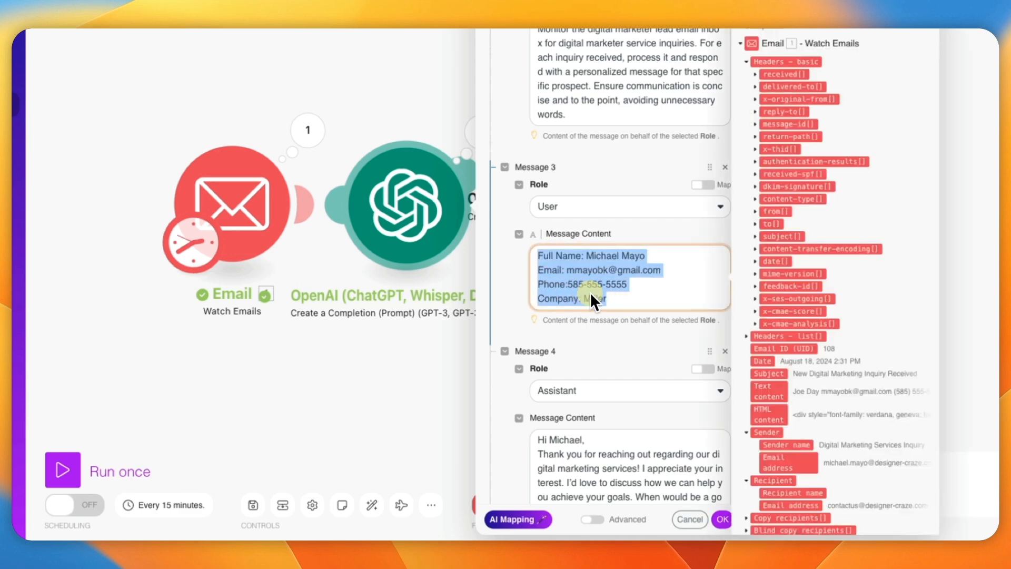
left_click(415, 367)
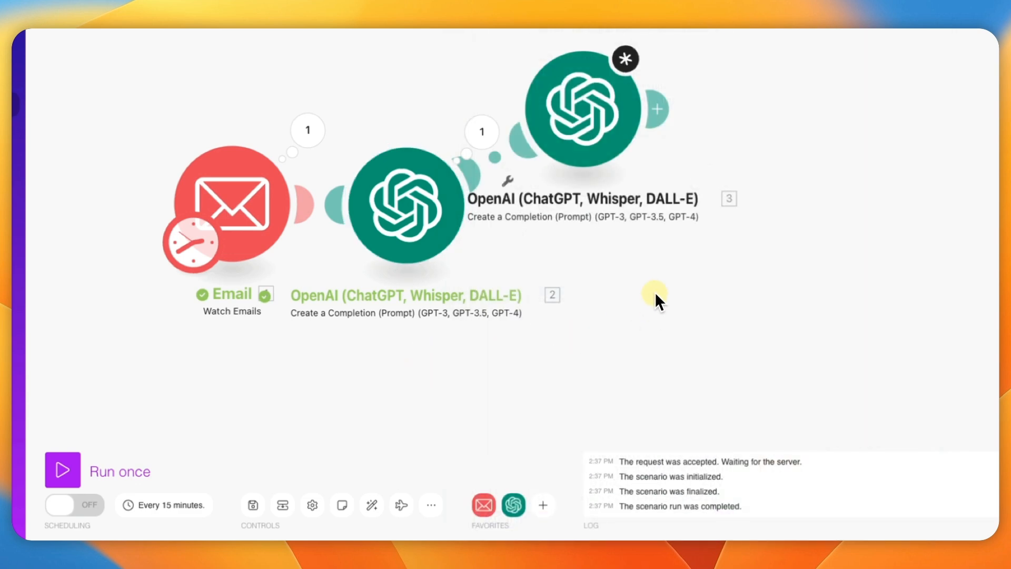
left_click(600, 162)
scroll(790, 413, "down", 6)
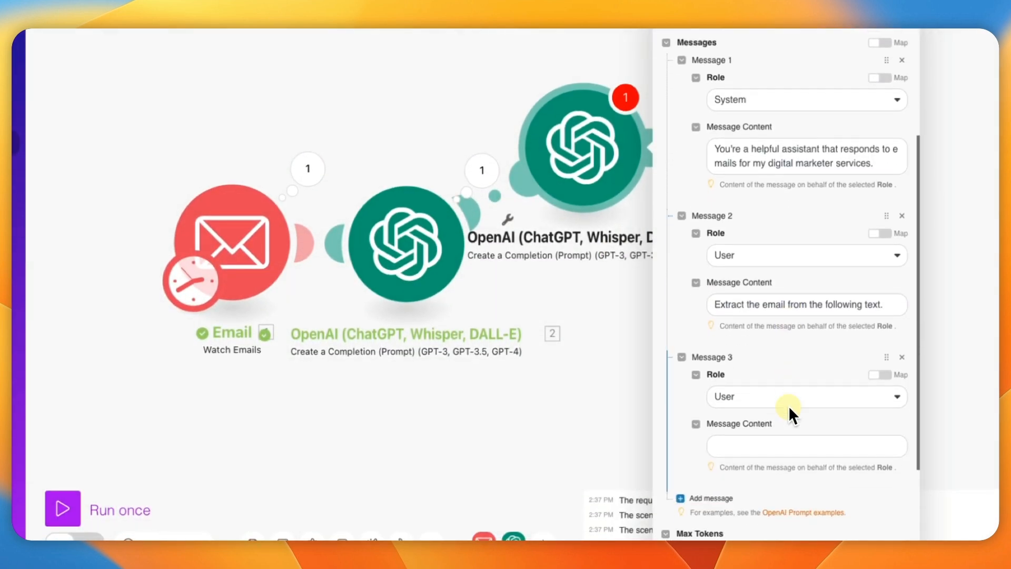
left_click(732, 334)
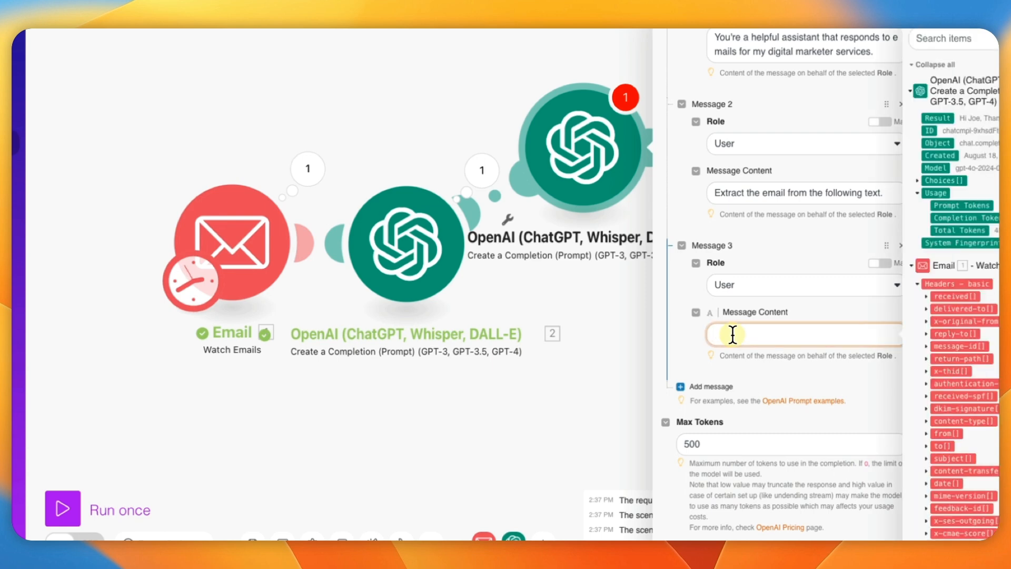
key("super+v")
- Add a fourth message with the User role and the sample email address from Message 3 as its content
scroll(681, 336, "down", 1)
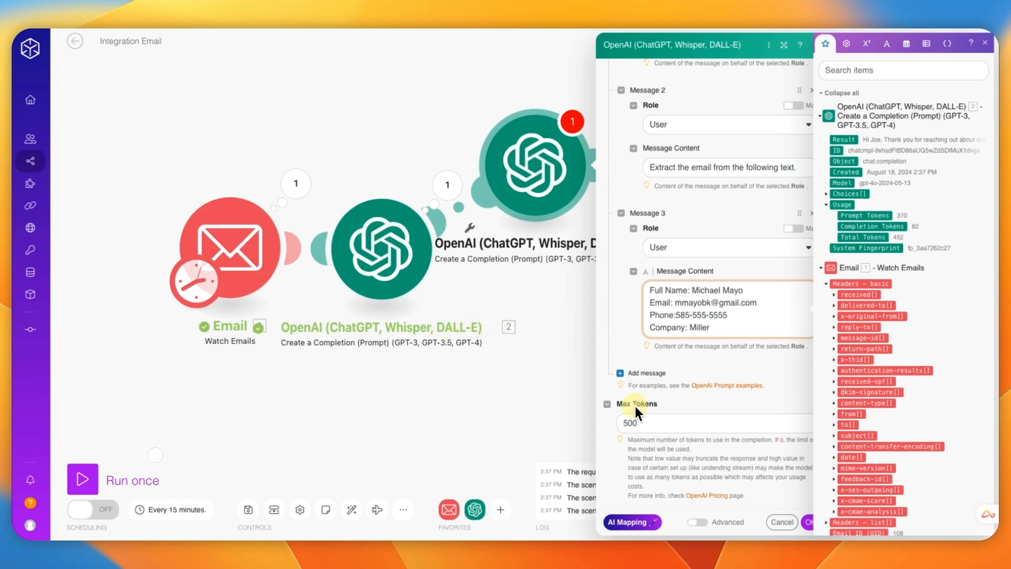
left_click(646, 373)
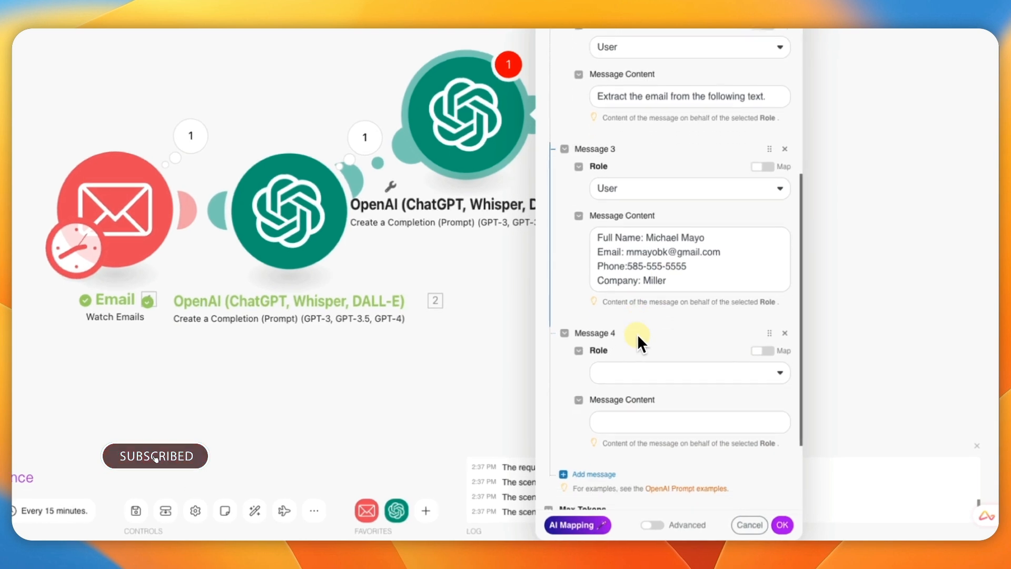
left_click(644, 375)
left_click(624, 413)
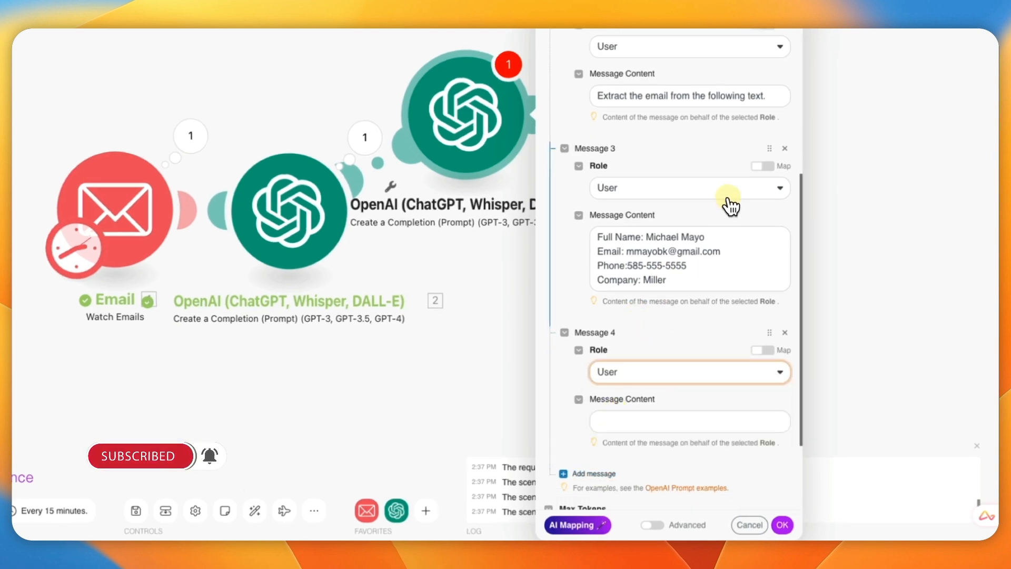
left_click_drag(726, 252, 626, 252)
key("ctrl+c")
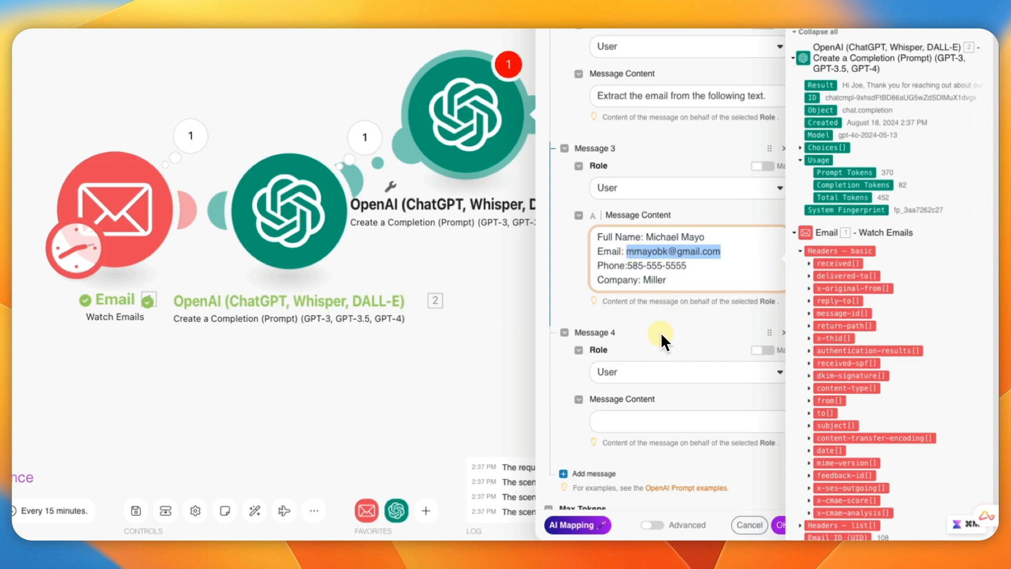
left_click(616, 424)
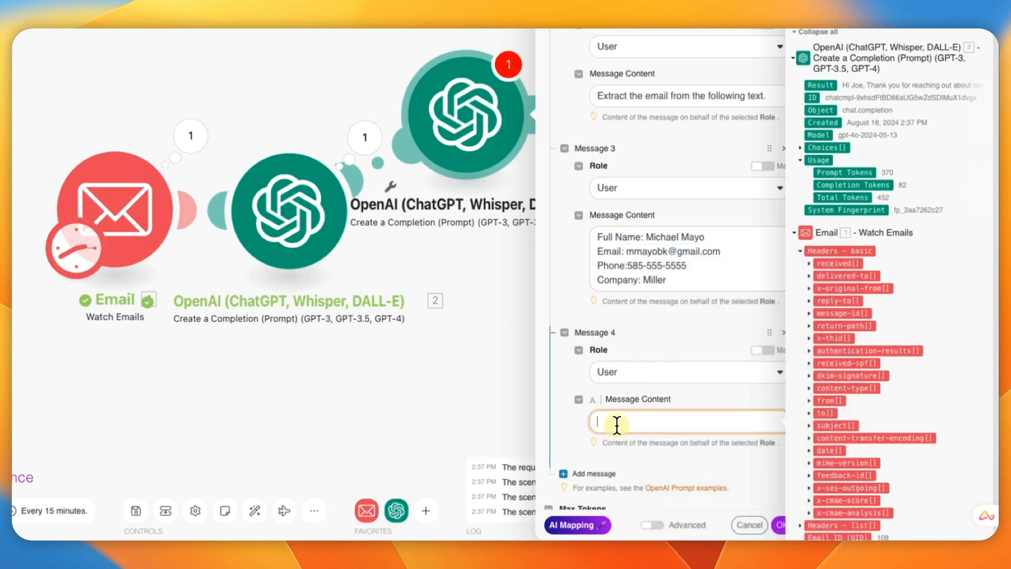
key("ctrl+v")
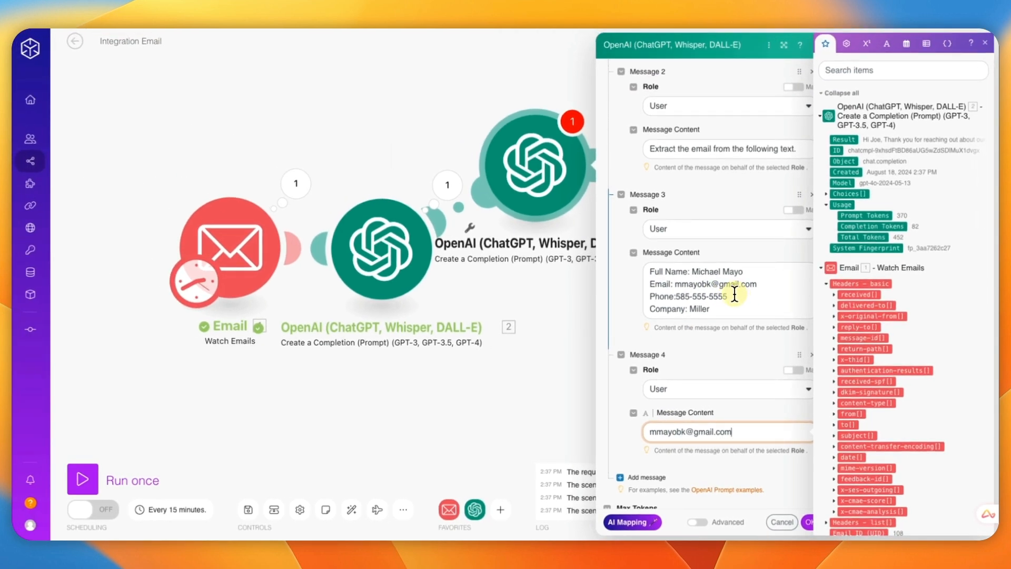
- Add a fifth message with the User role and map the Watch Emails "Text content" value as its content
scroll(733, 295, "down", 3)
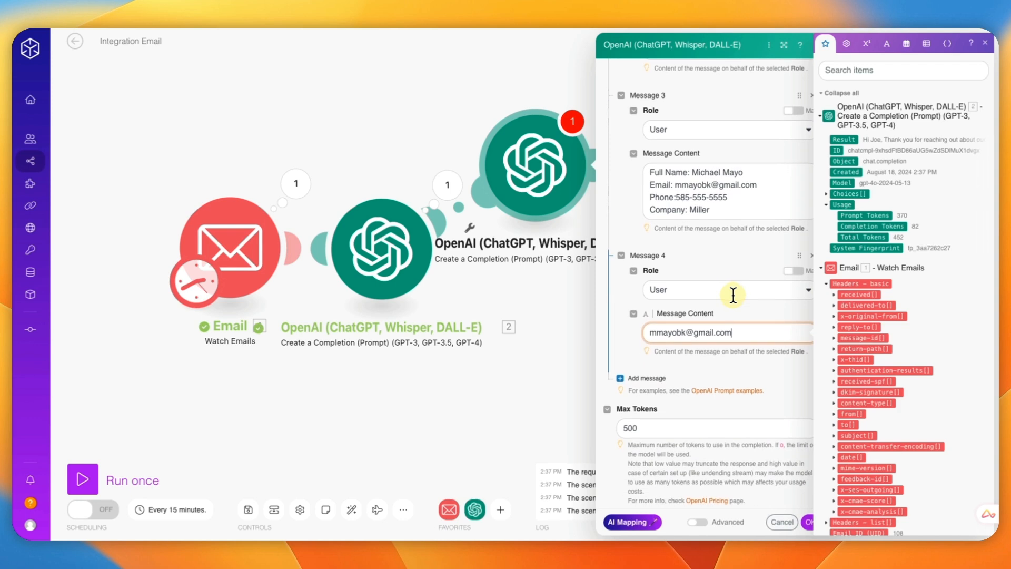
left_click(664, 375)
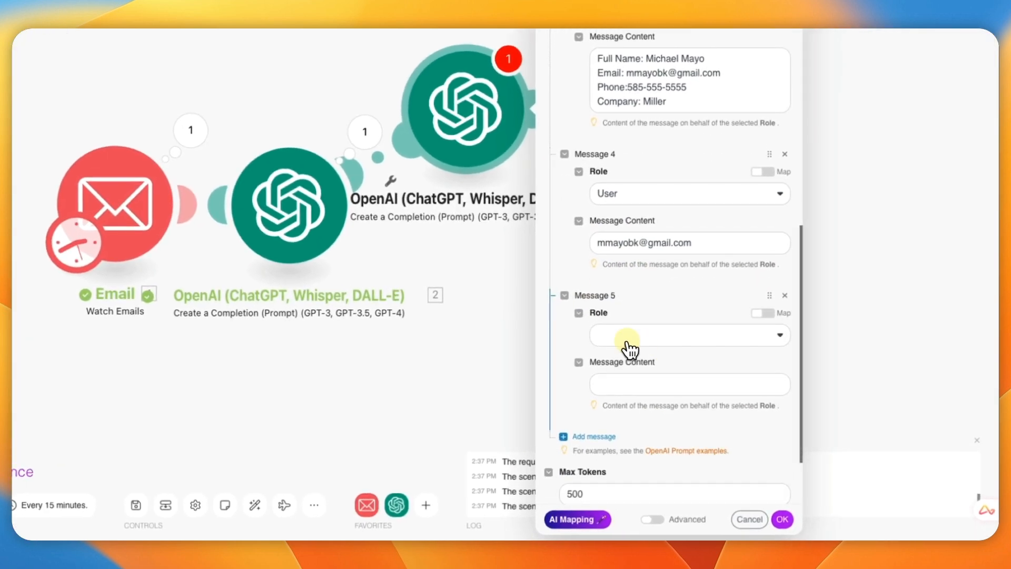
left_click(649, 346)
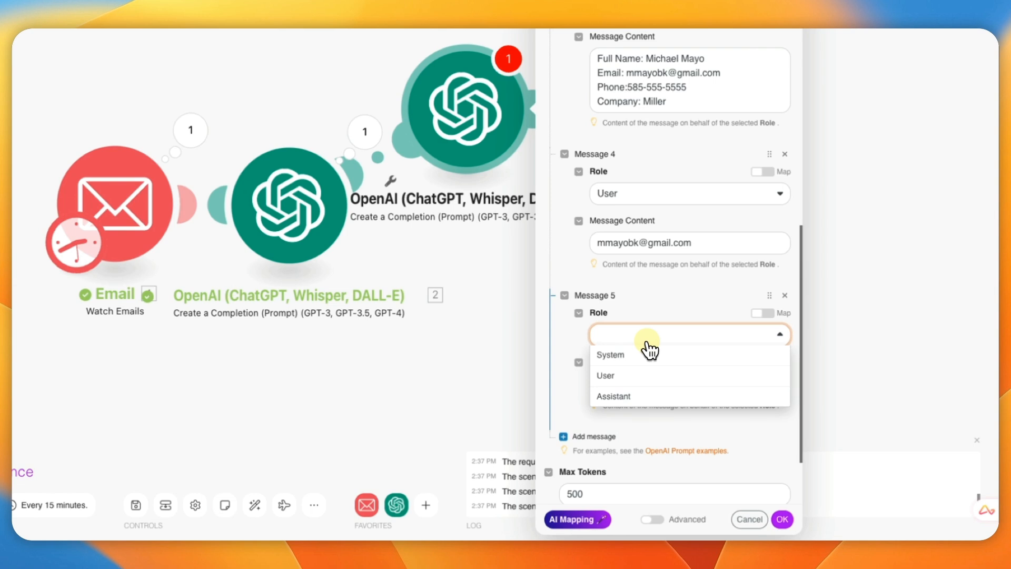
left_click(629, 375)
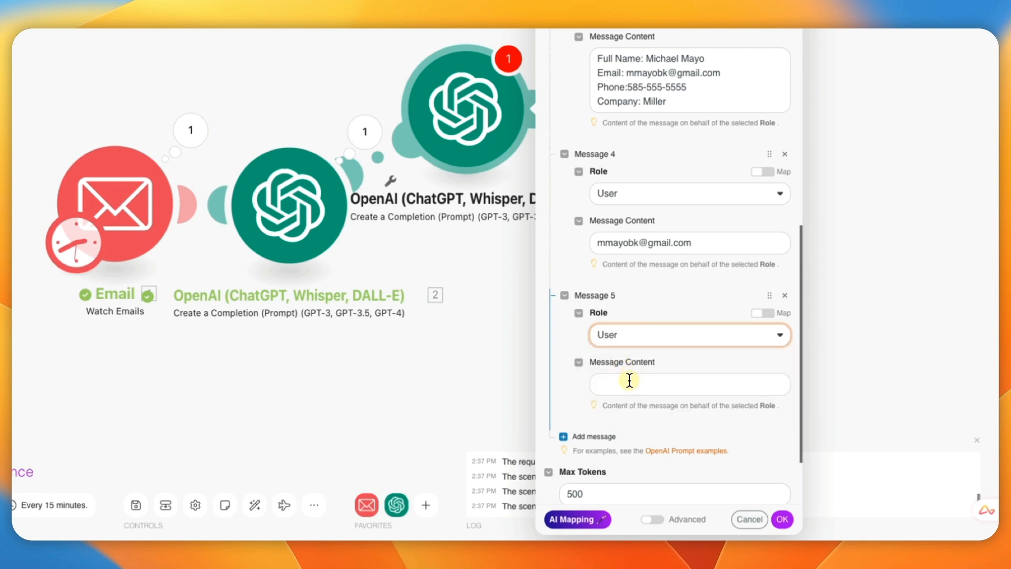
left_click(629, 380)
scroll(874, 359, "down", 5)
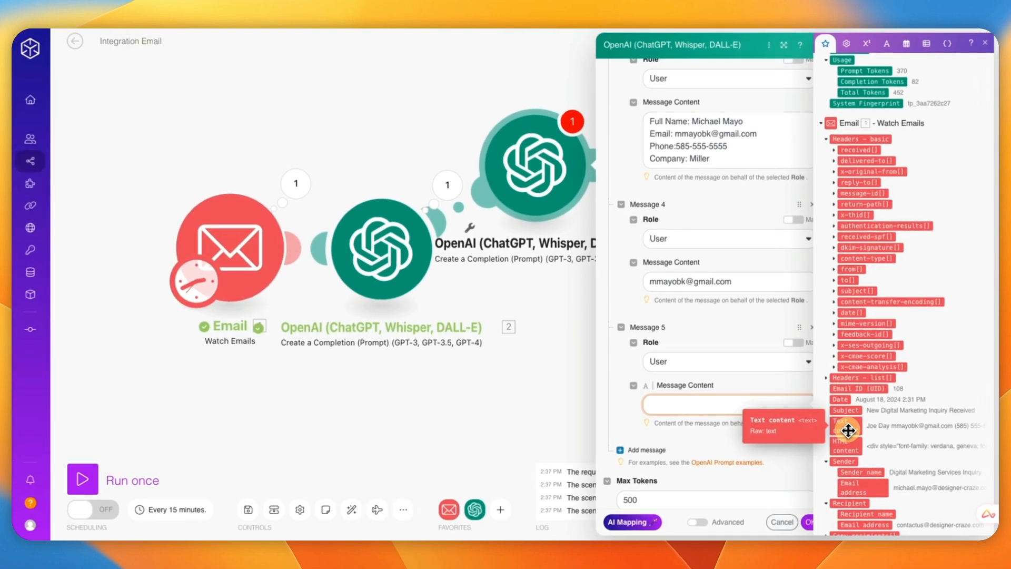
left_click_drag(848, 431, 682, 404)
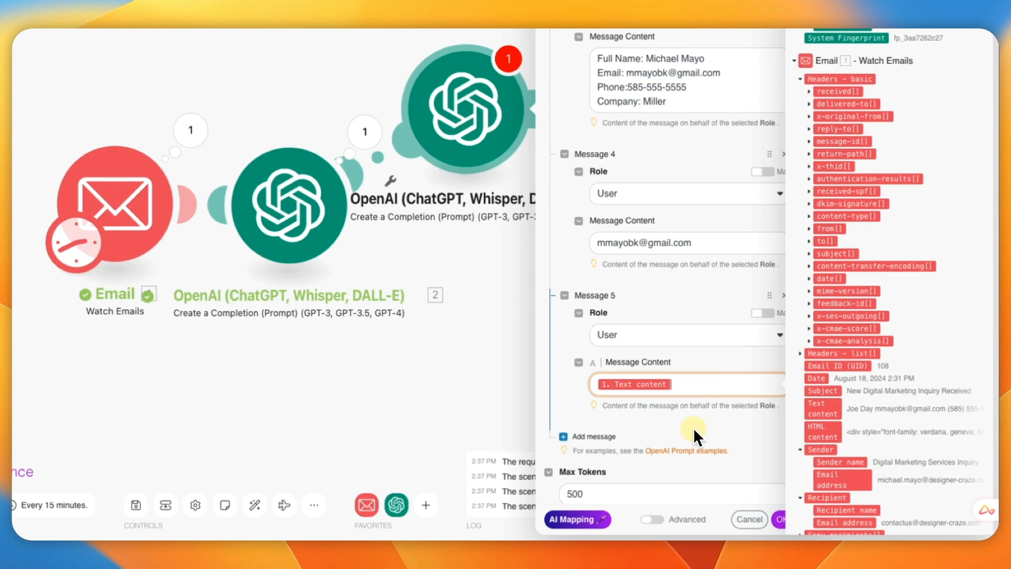
- Save the scenario with the completed second OpenAI module settings and auto-align the modules
scroll(696, 428, "down", 3)
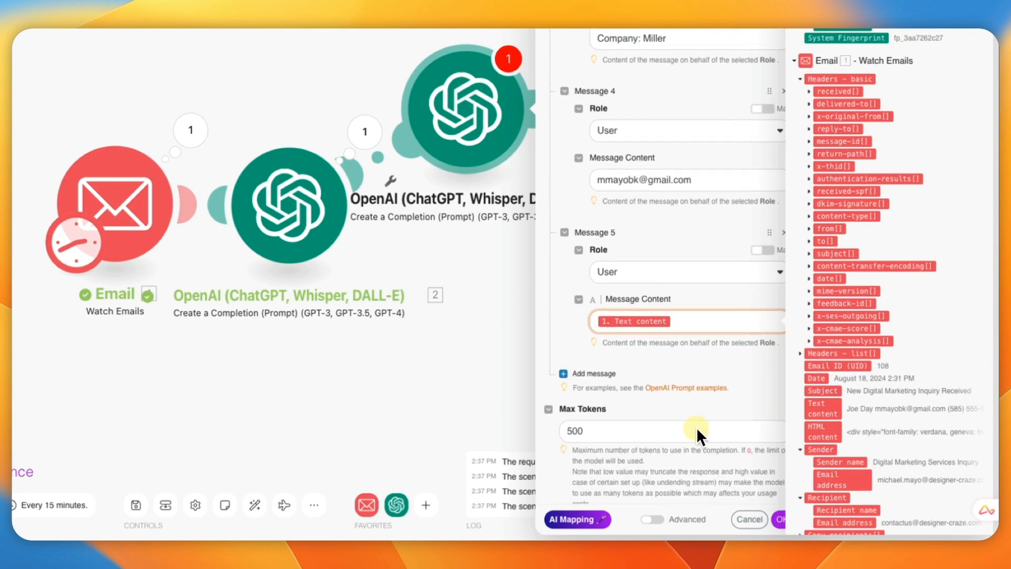
scroll(727, 390, "down", 1)
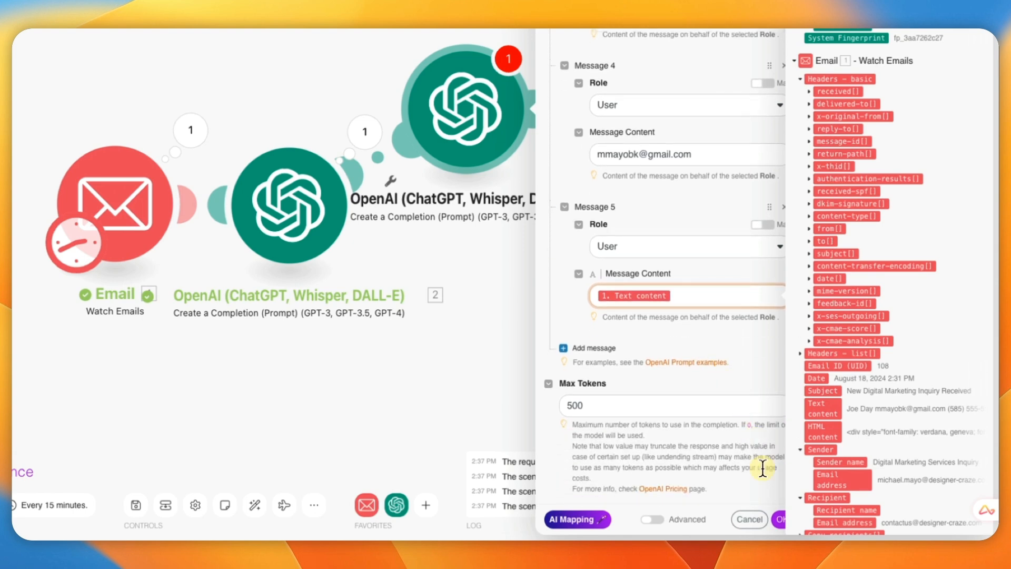
left_click(781, 521)
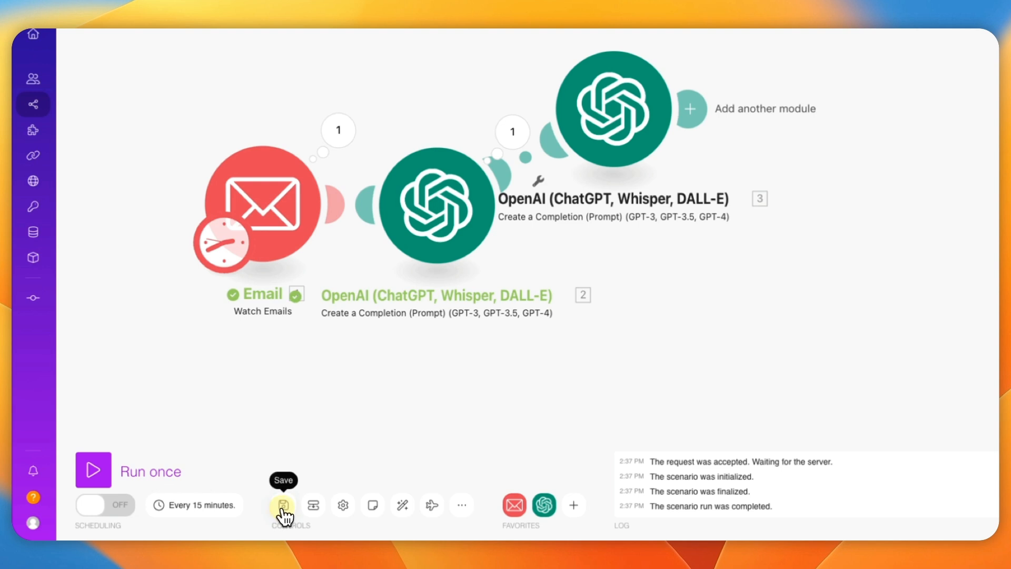
left_click(283, 507)
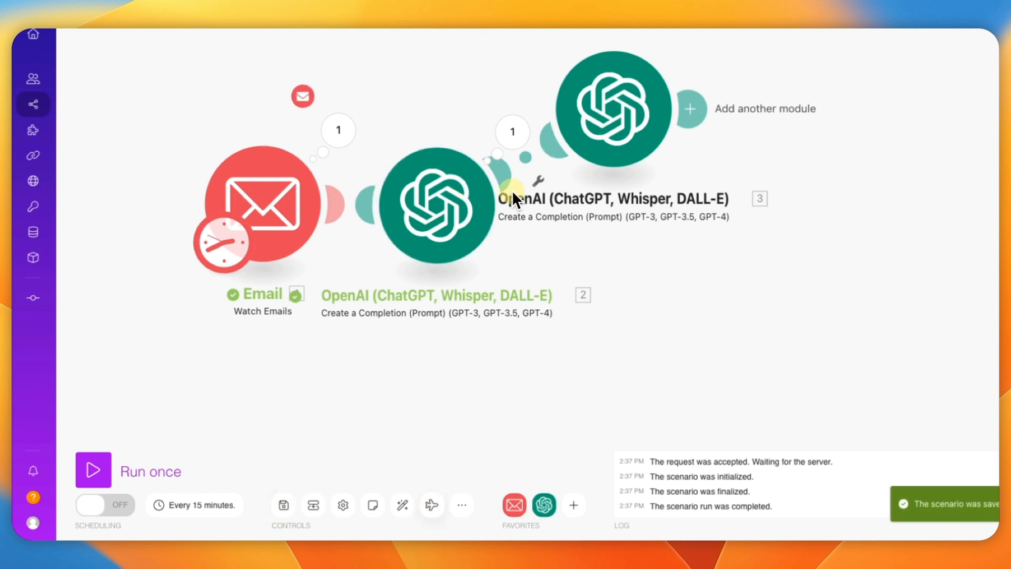
left_click(403, 506)
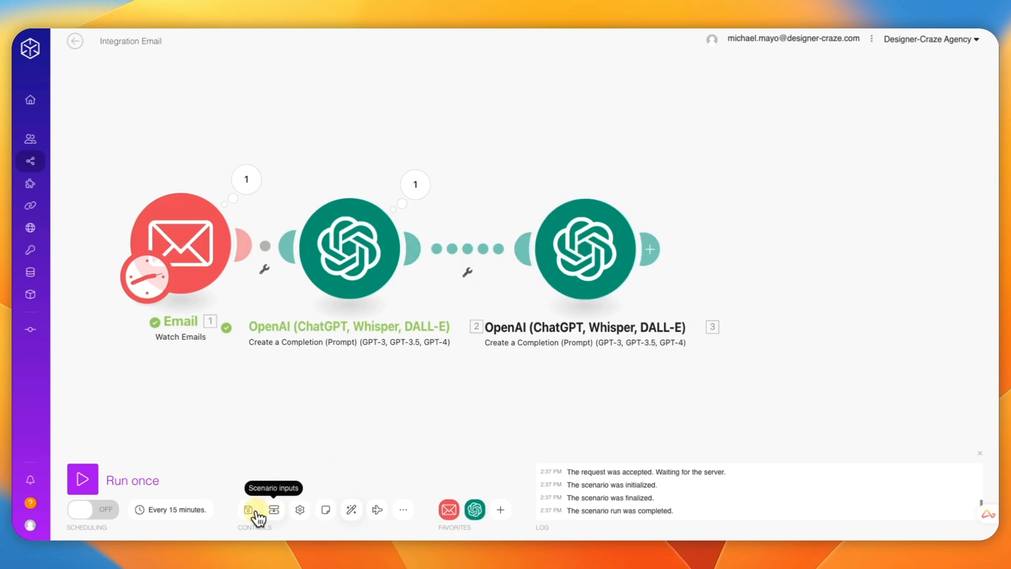
right_click(556, 243)
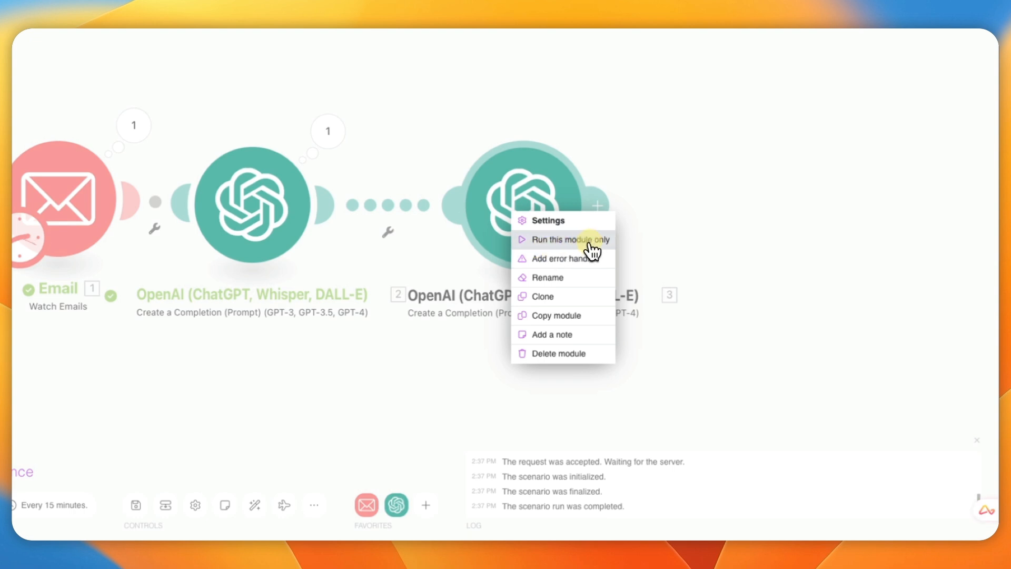
left_click(570, 239)
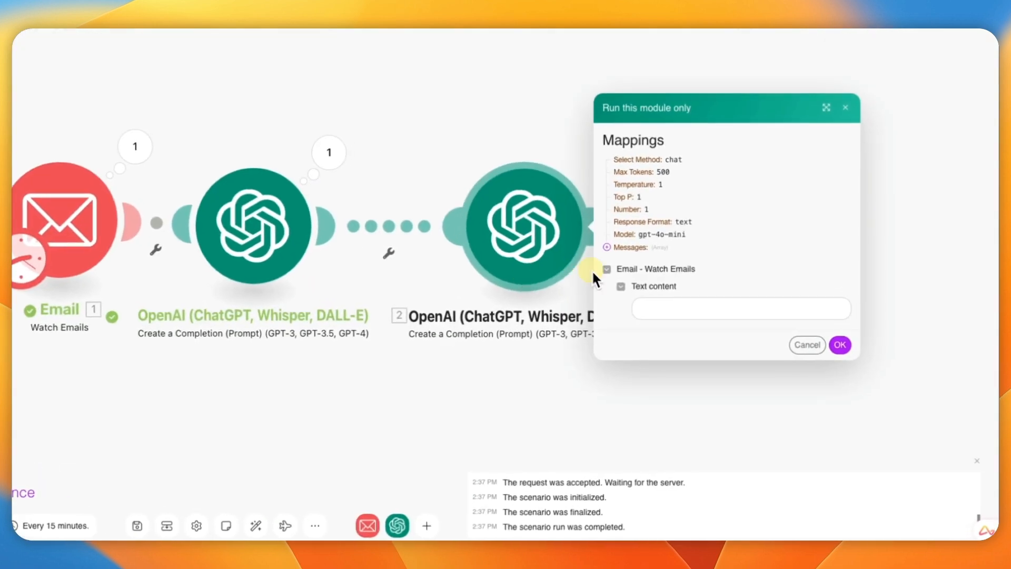
left_click(679, 309)
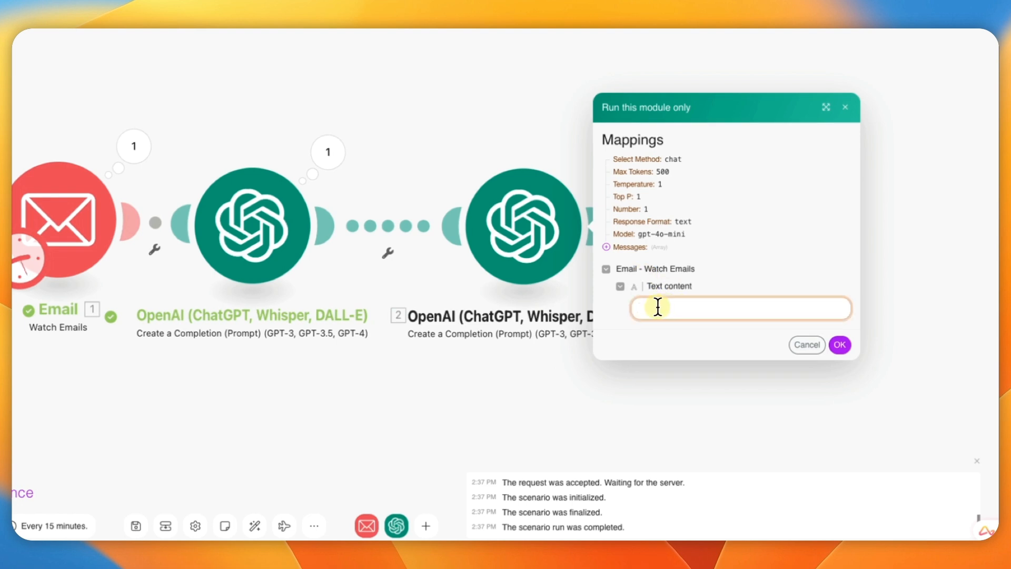
left_click(846, 107)
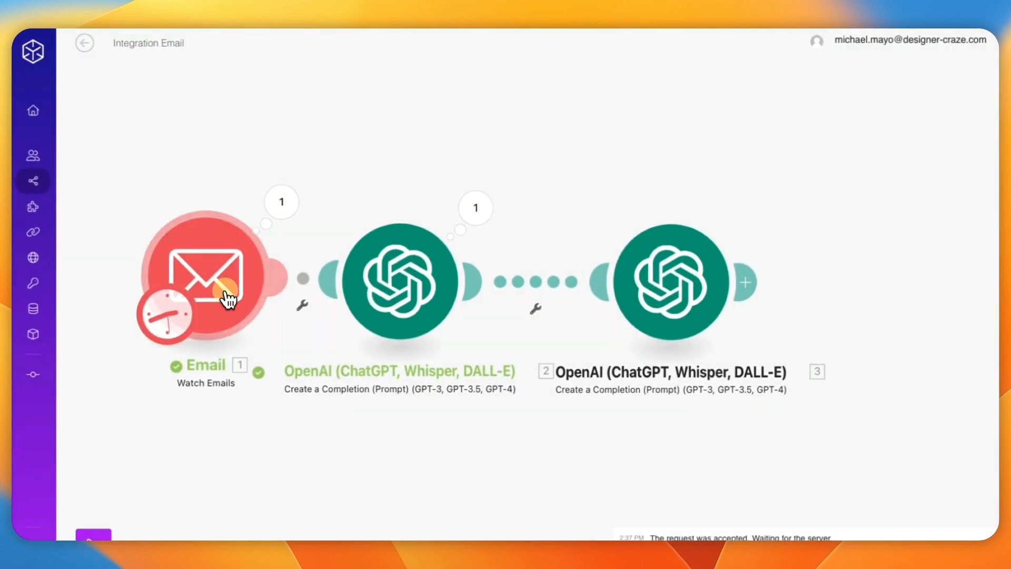
- Set the Email trigger to start from the selected inquiry dated 08/18/2024 2:31 PM and run the scenario once
right_click(226, 295)
left_click(262, 342)
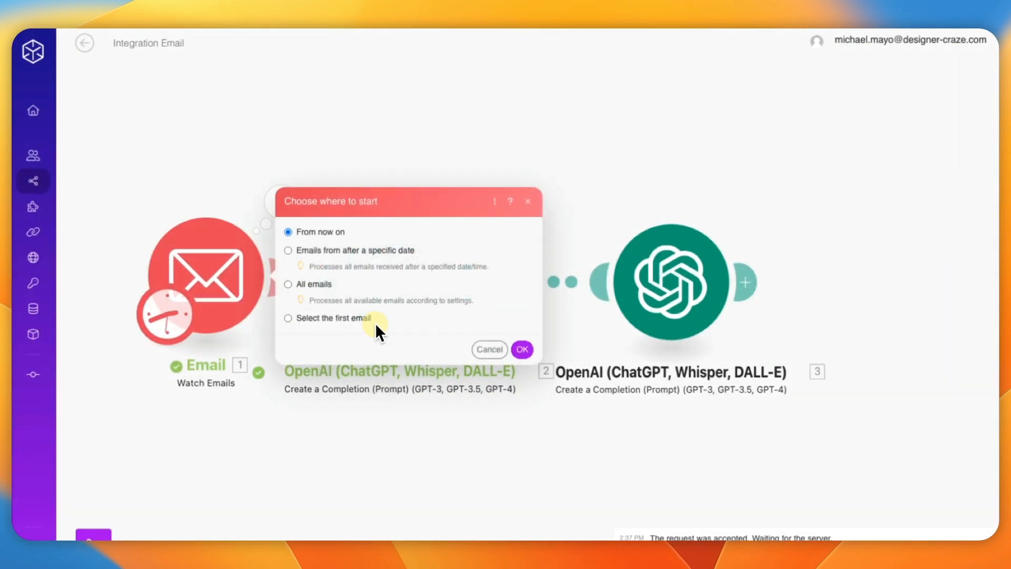
left_click(309, 319)
left_click(522, 349)
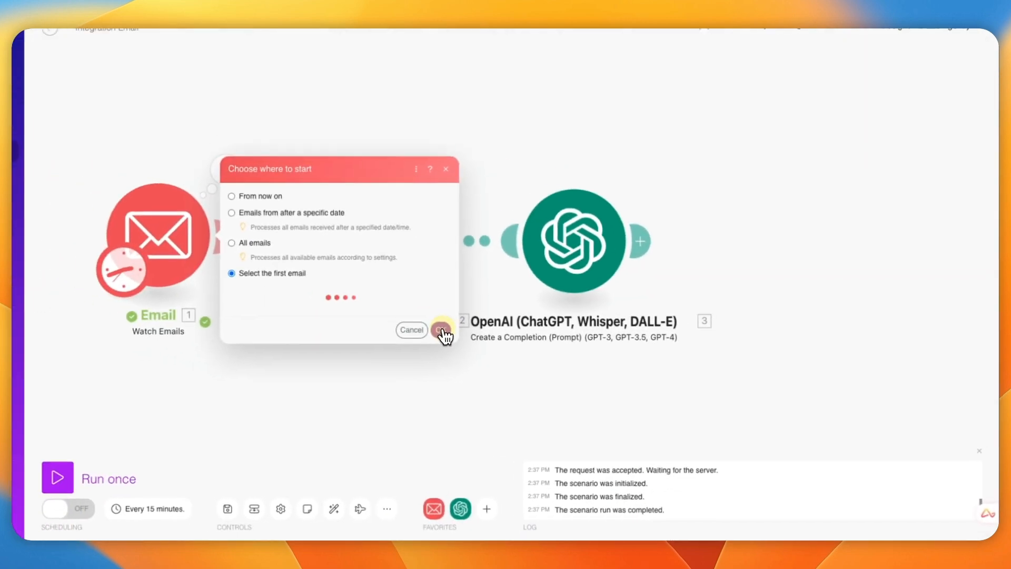
left_click(337, 273)
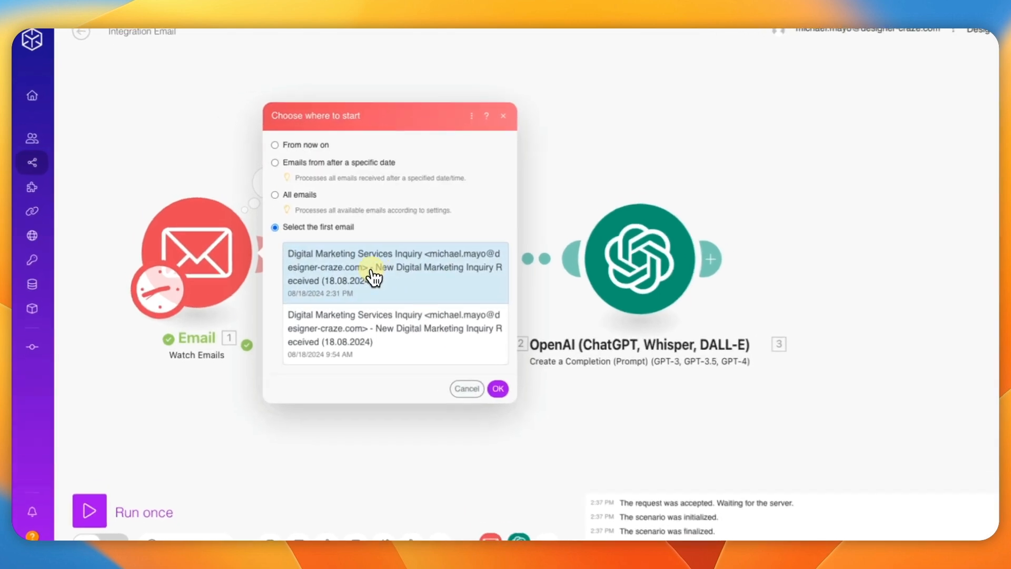
left_click(455, 367)
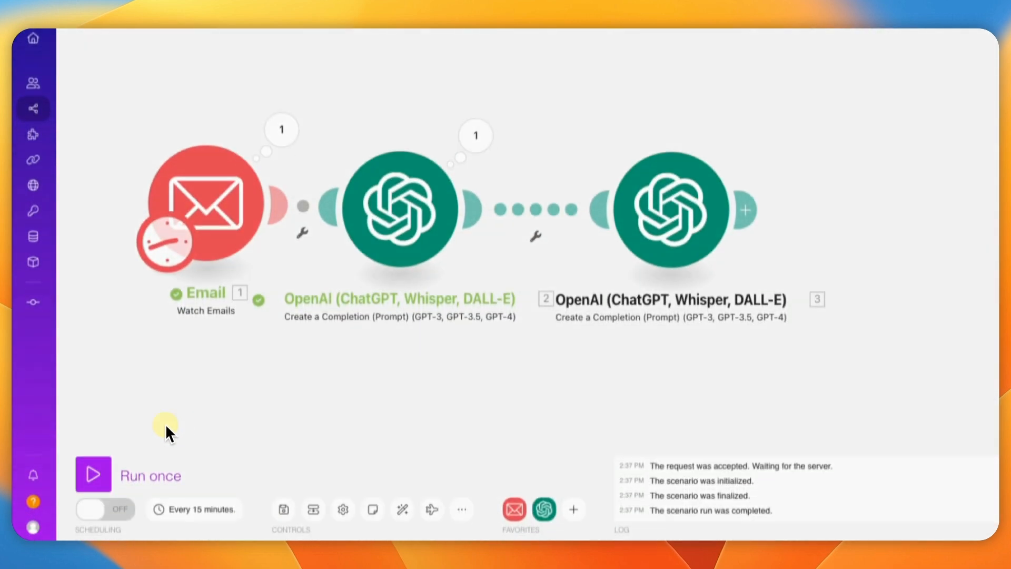
left_click(89, 470)
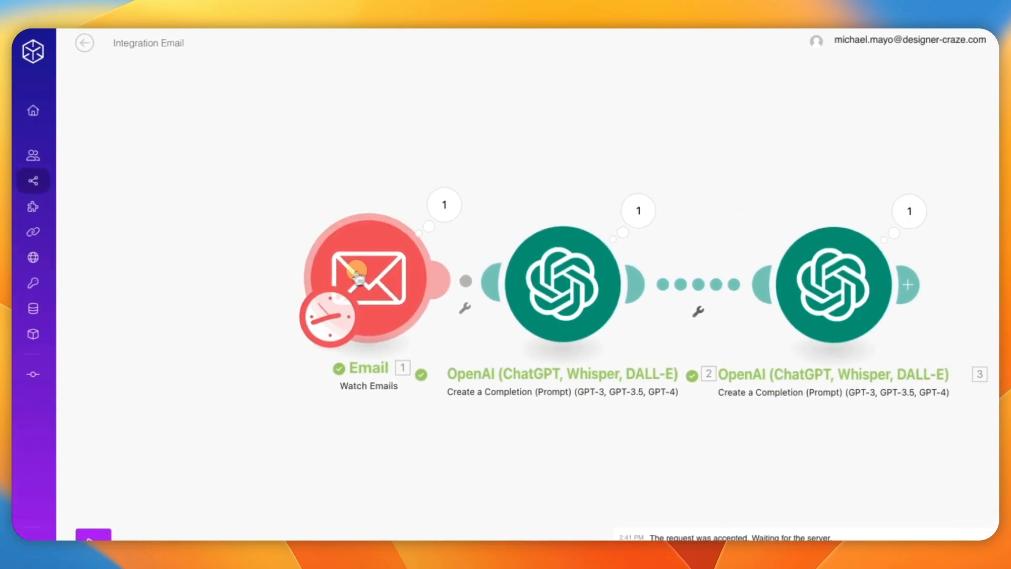
- Shift the three modules toward the start of the canvas and open the second OpenAI module's run output
left_click_drag(357, 271, 239, 276)
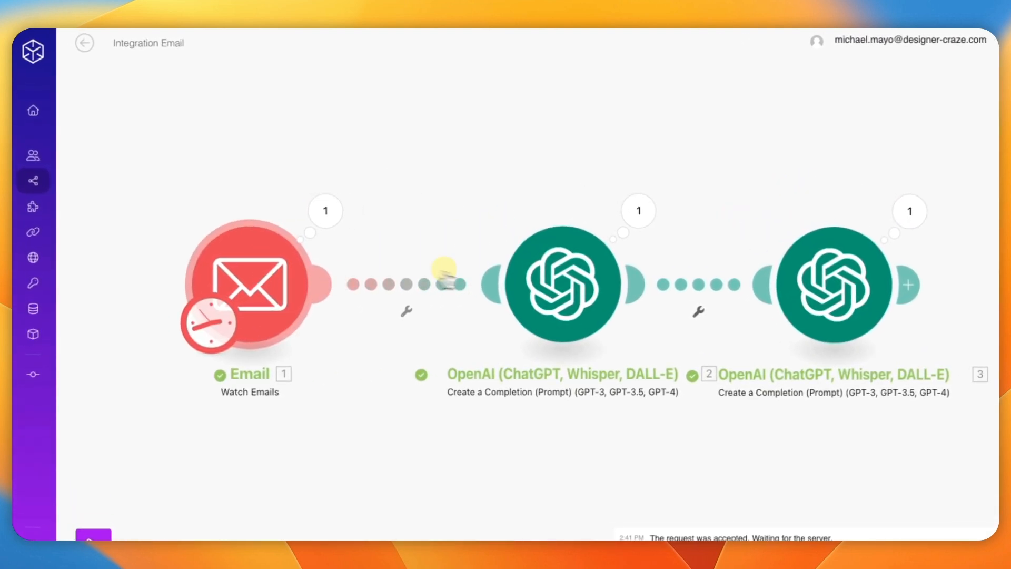
left_click_drag(541, 271, 421, 271)
left_click_drag(798, 274, 671, 273)
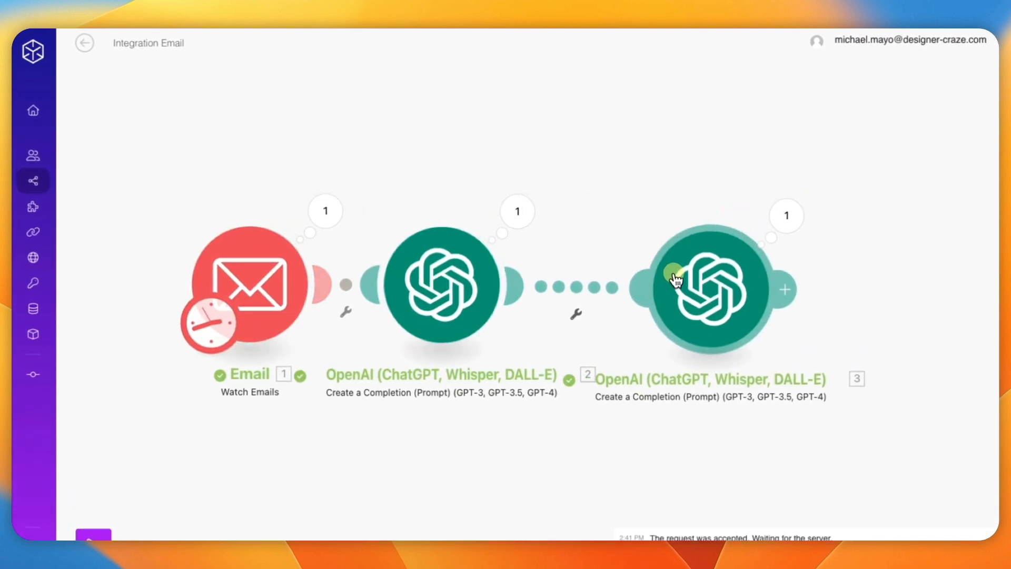
left_click(767, 236)
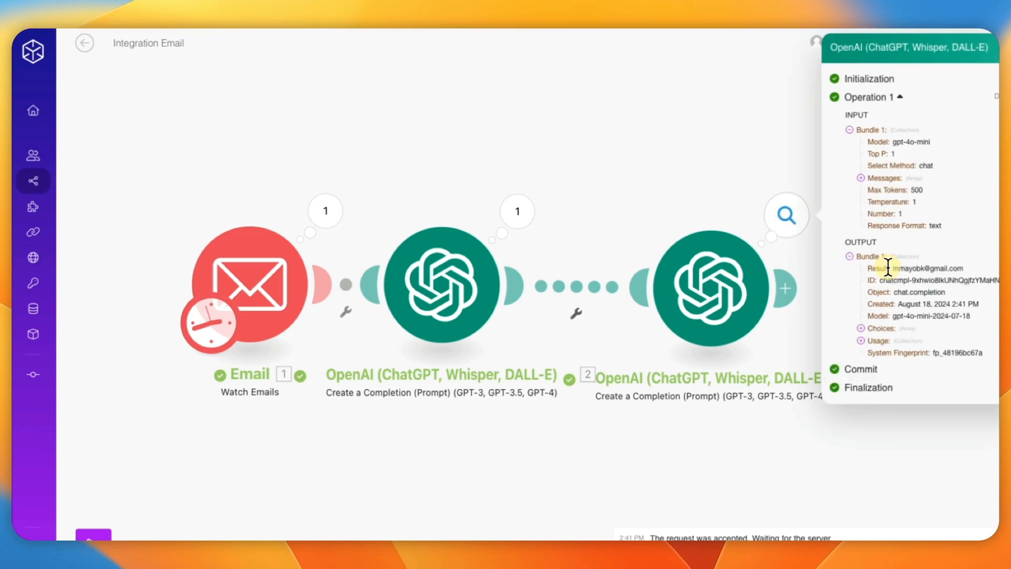
- Examine the Result in the second OpenAI module's output bundle and close its run details
left_click(850, 257)
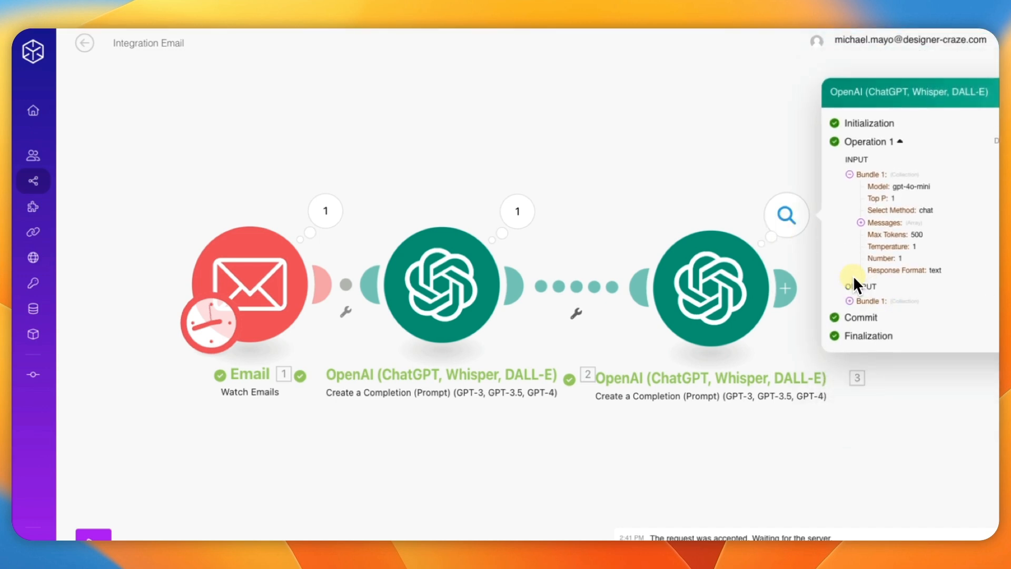
left_click(849, 302)
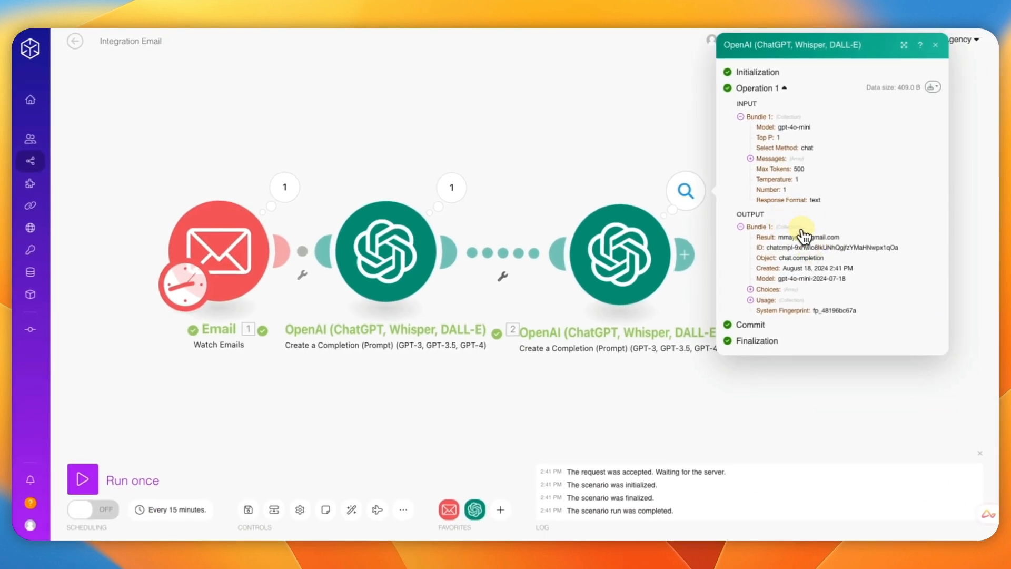
left_click(936, 47)
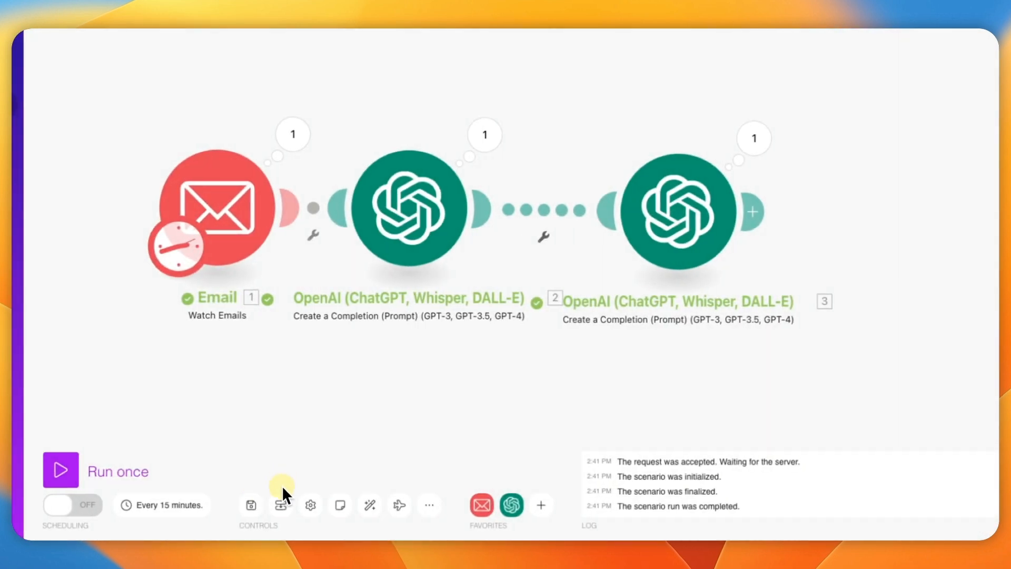
- Save the scenario and move the Email module and both OpenAI modules closer together toward the start of the canvas
left_click(252, 505)
left_click_drag(232, 219, 163, 219)
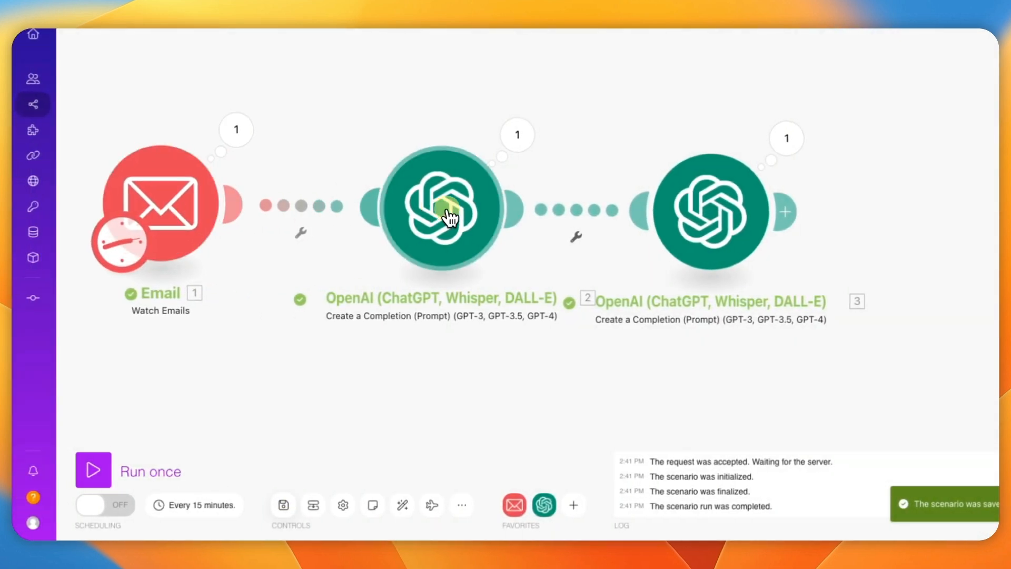
left_click_drag(449, 214, 388, 211)
left_click_drag(688, 219, 574, 219)
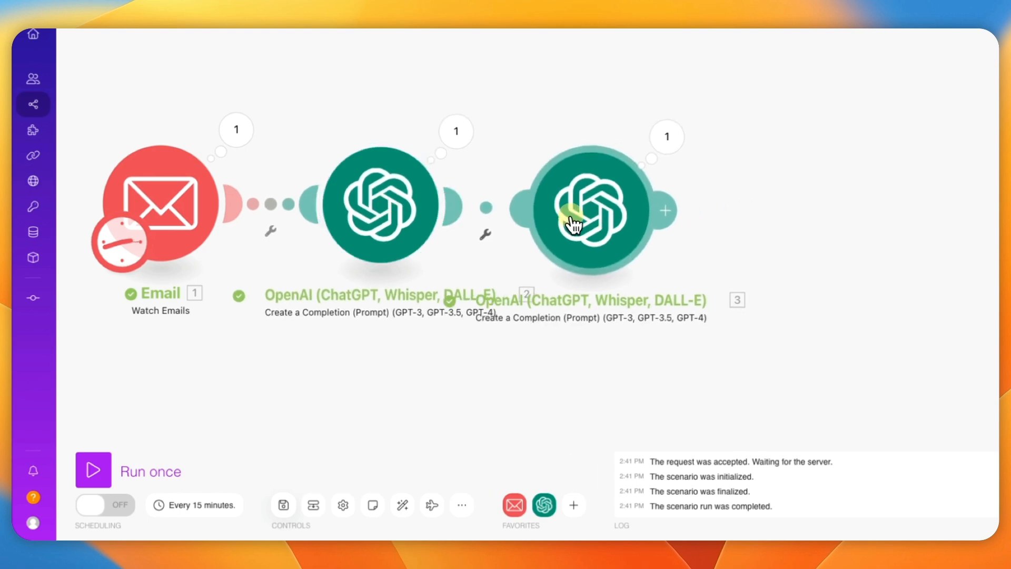
- Add an Email "Send an Email" module after the second OpenAI module, and place that OpenAI module above the flow to make room
left_click(675, 210)
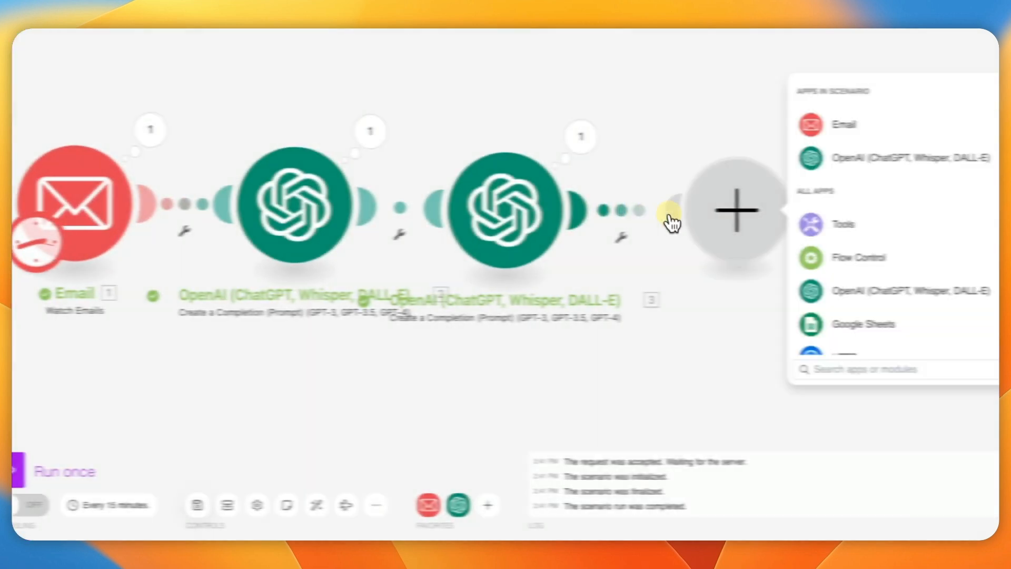
left_click(914, 124)
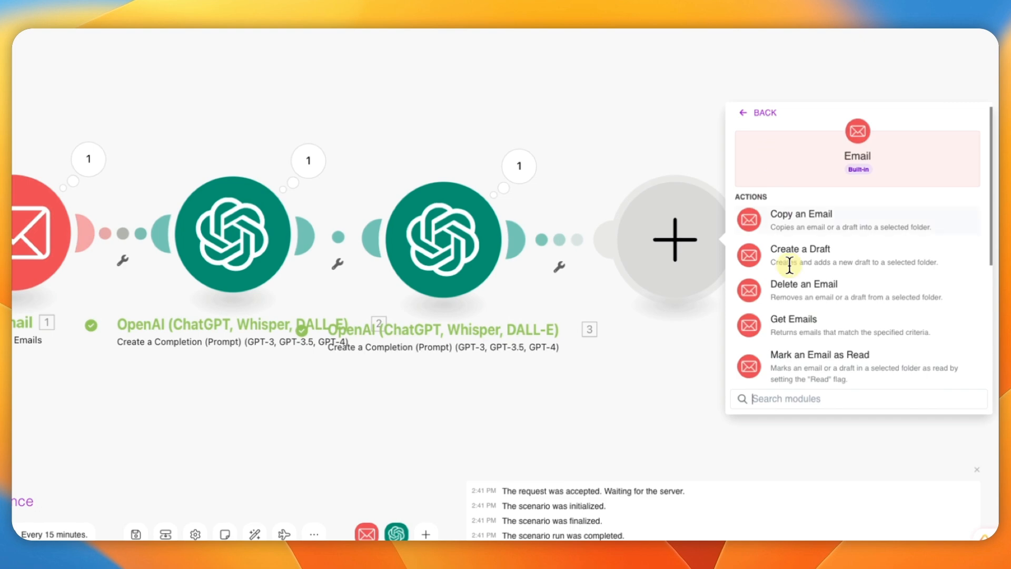
scroll(808, 295, "down", 5)
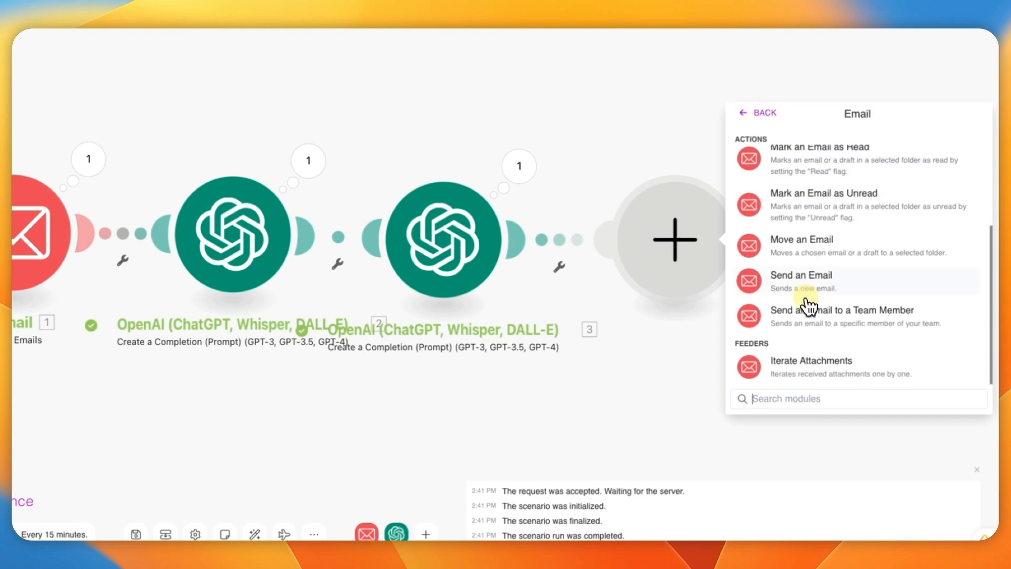
left_click(801, 286)
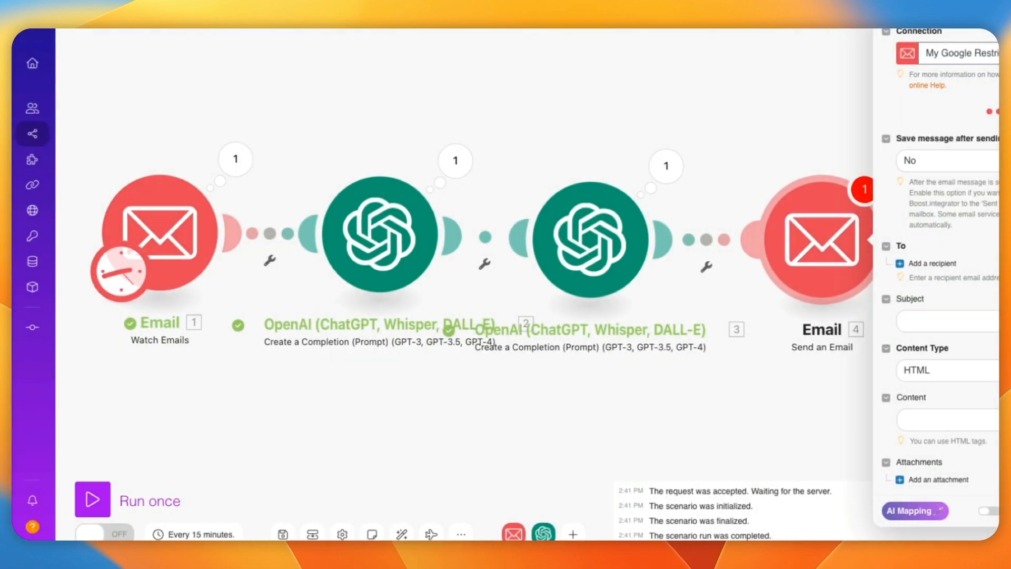
left_click_drag(553, 231, 449, 60)
left_click_drag(786, 244, 579, 246)
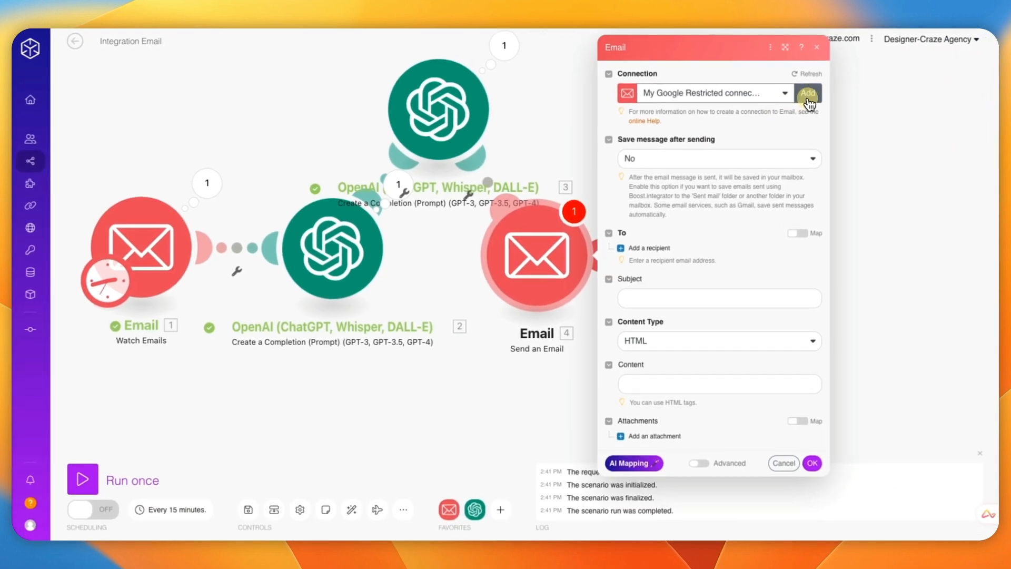
- Start a new connection for the Send an Email module with type Others (SMTP) and email provider Other
left_click(808, 100)
left_click(673, 108)
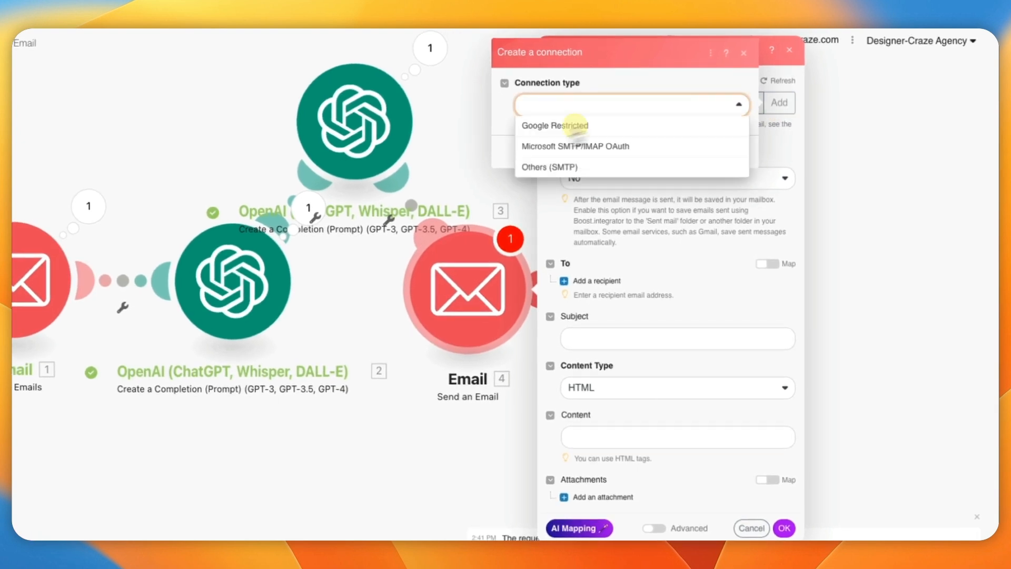
left_click(564, 169)
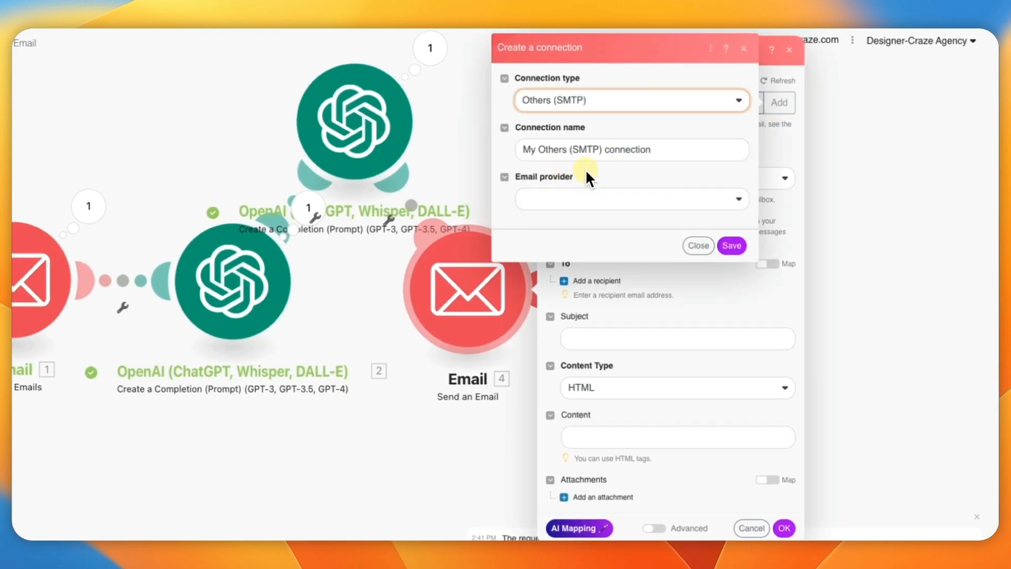
left_click(548, 210)
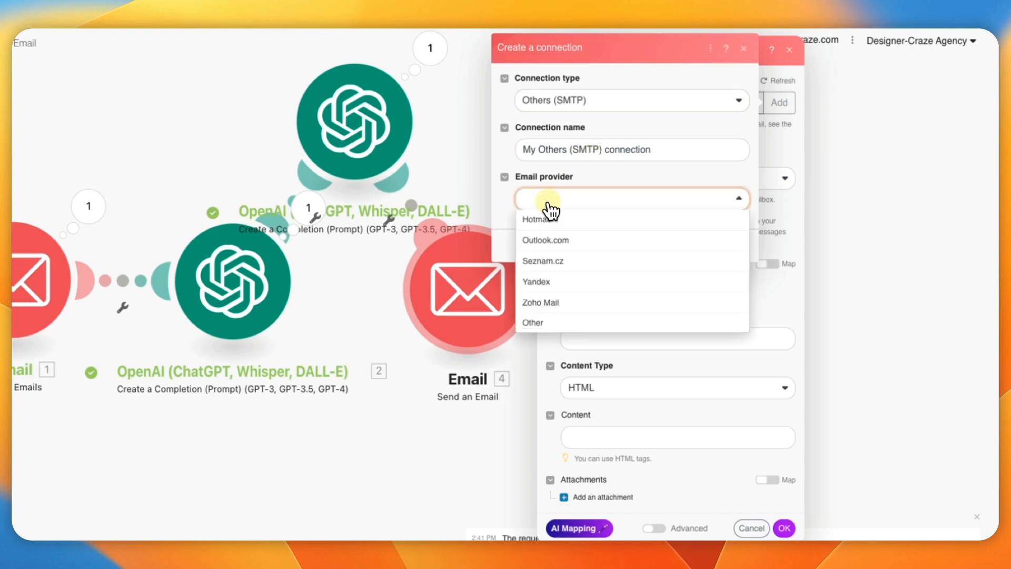
left_click(540, 324)
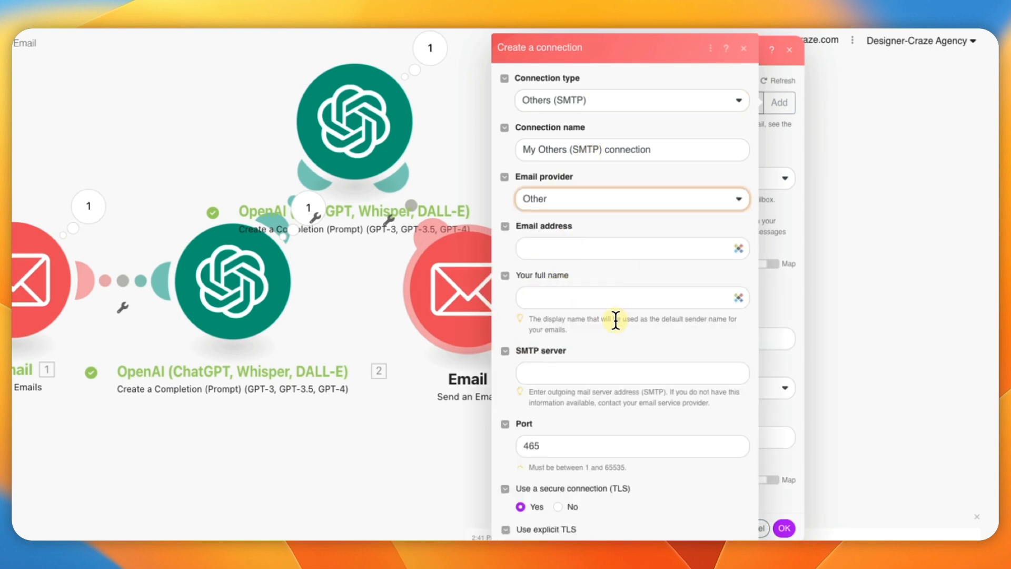
- Set the SMTP server to smtp.titan.email, enter the mailbox address as user name and the mailbox password, and try to save the connection
scroll(615, 319, "down", 2)
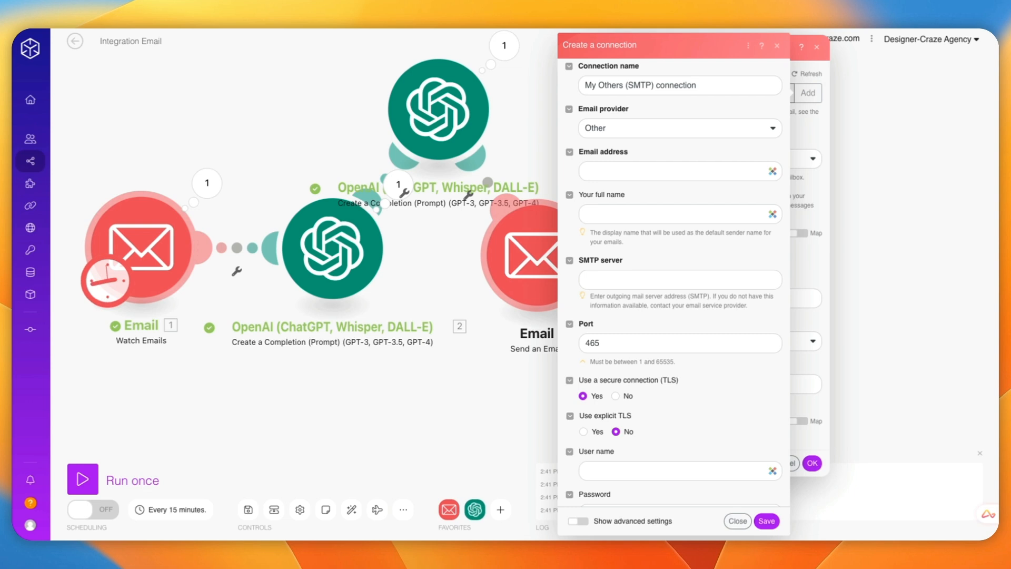
left_click(600, 279)
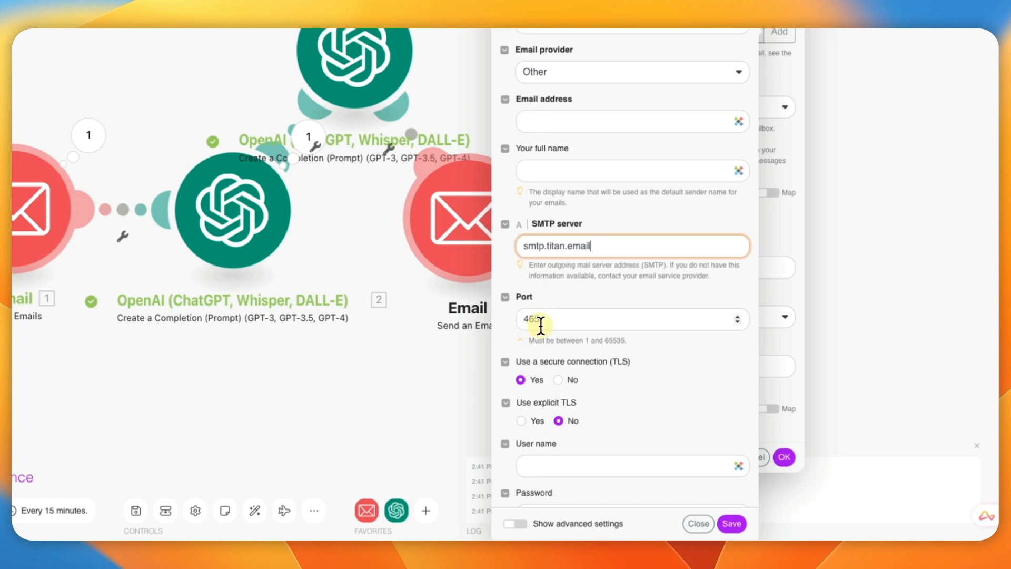
scroll(585, 313, "down", 1)
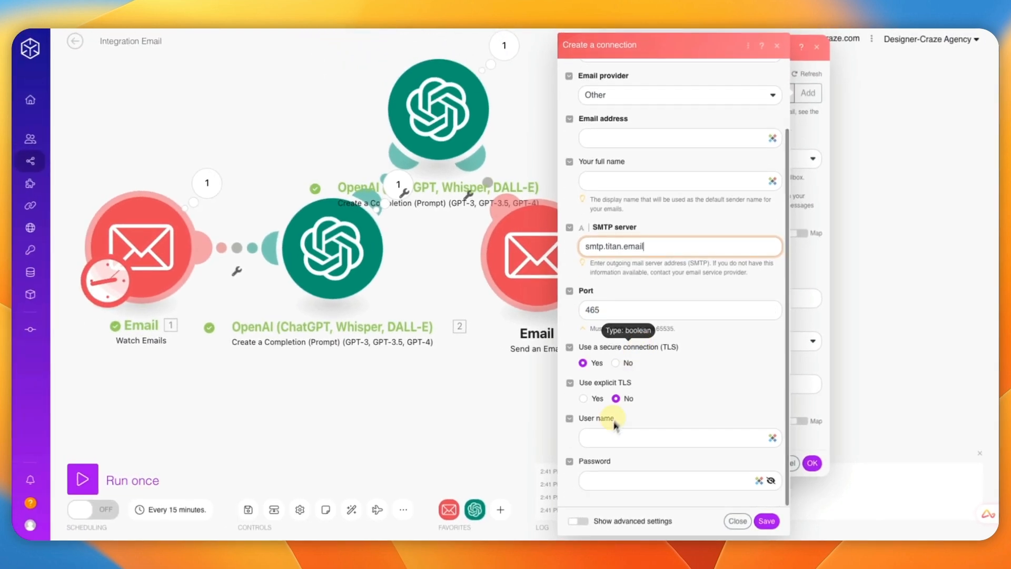
left_click(585, 437)
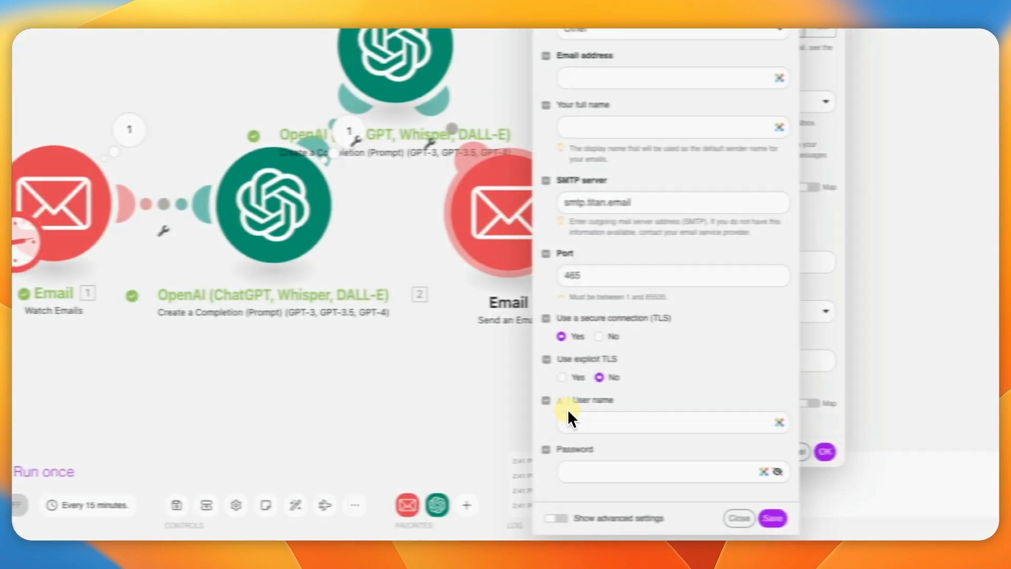
left_click(685, 422)
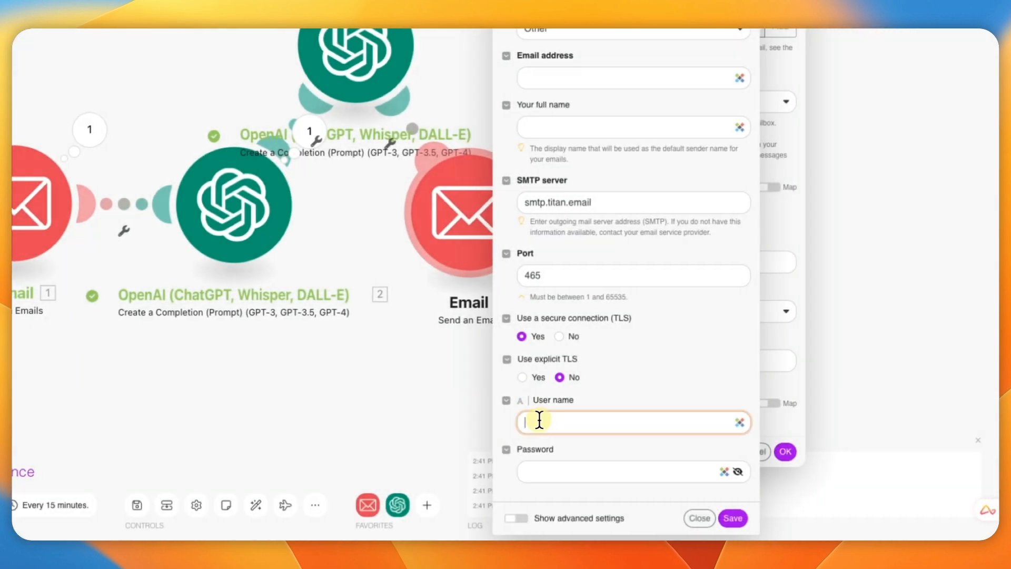
key("super+v")
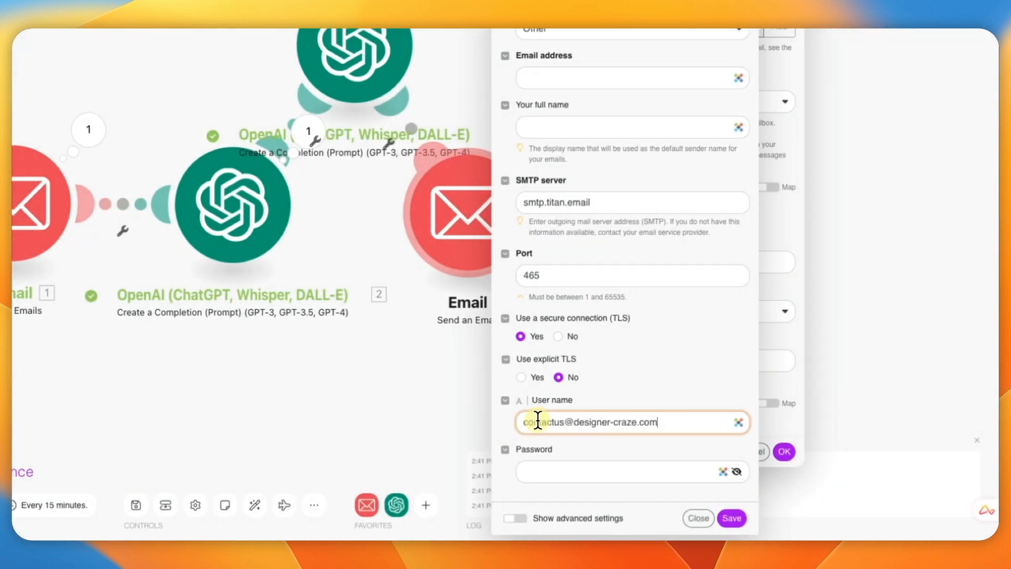
left_click(540, 478)
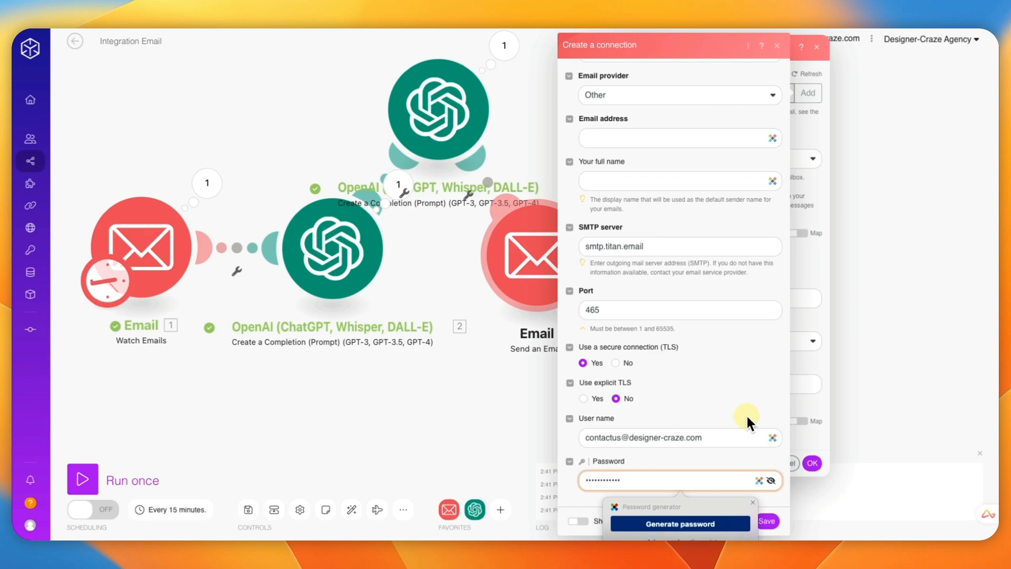
left_click(766, 521)
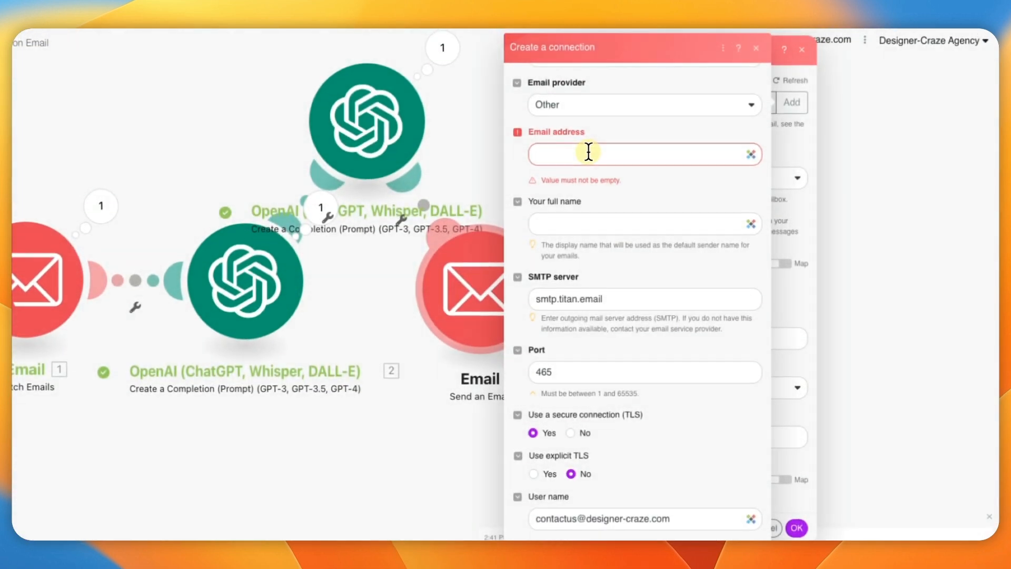
- Fill in the connection's email address, save the connection, and save the scenario despite the unconfigured Email module
scroll(589, 78, "up", 3)
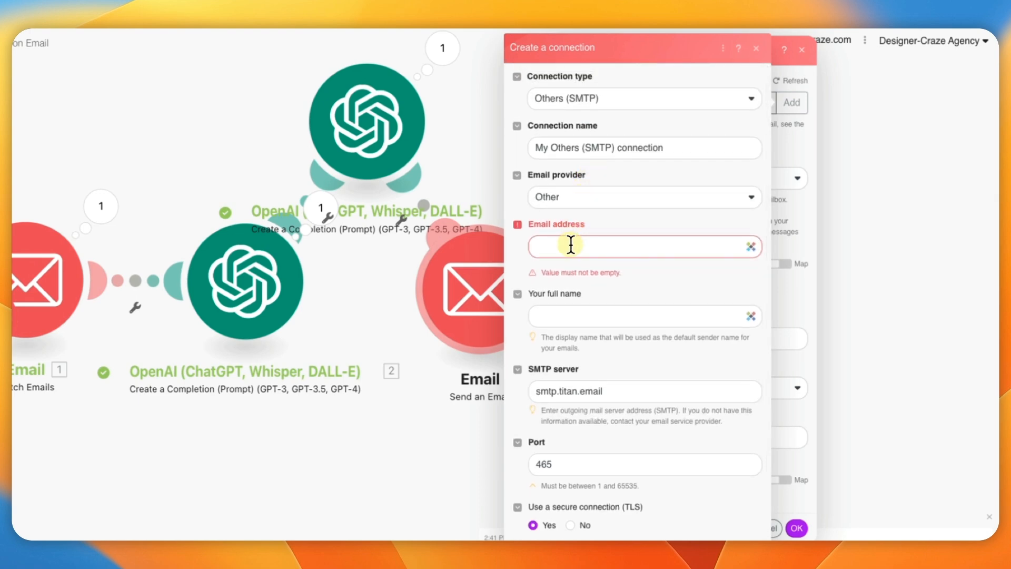
left_click(571, 245)
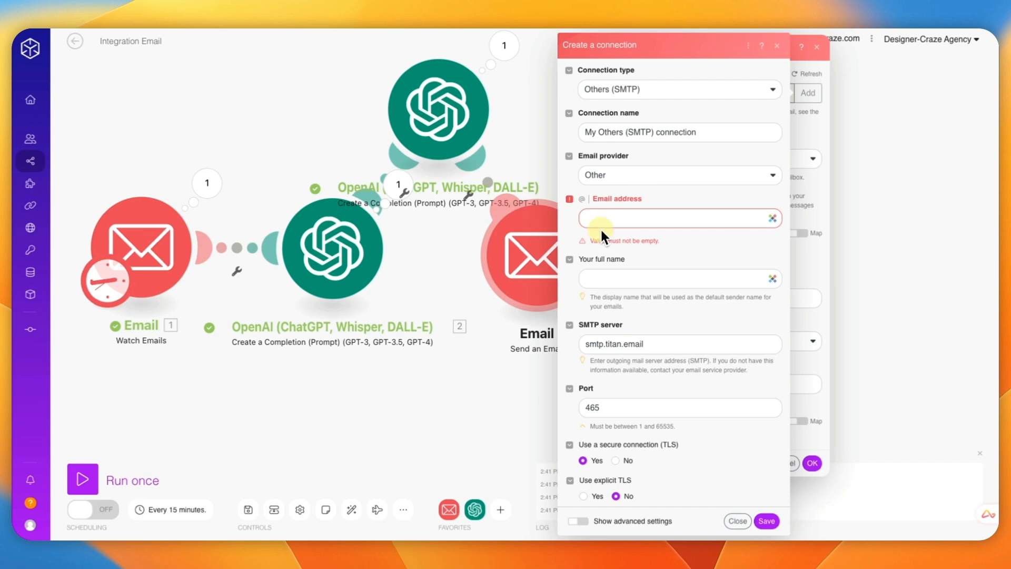
left_click(611, 219)
key("super+v")
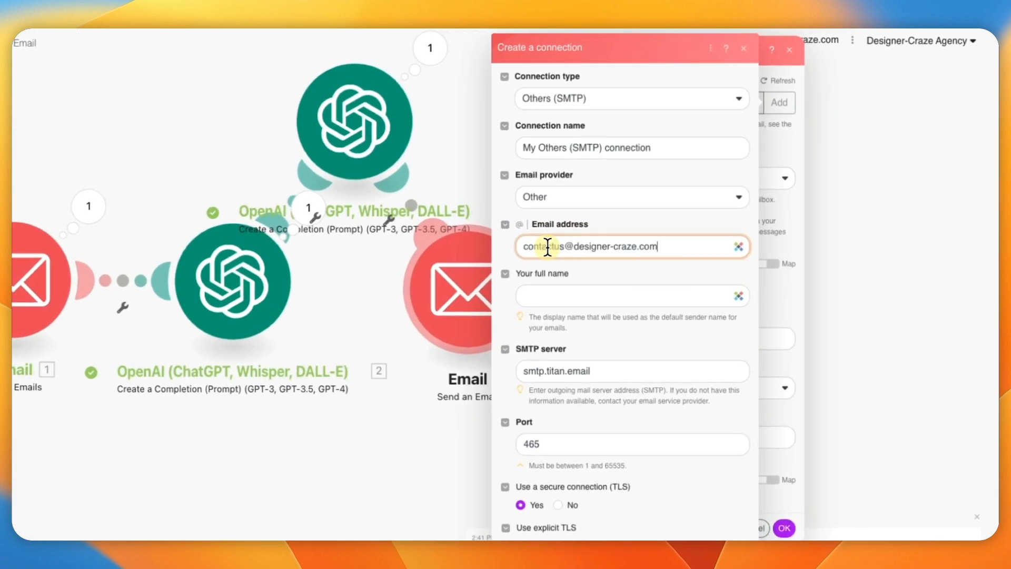
scroll(697, 316, "down", 3)
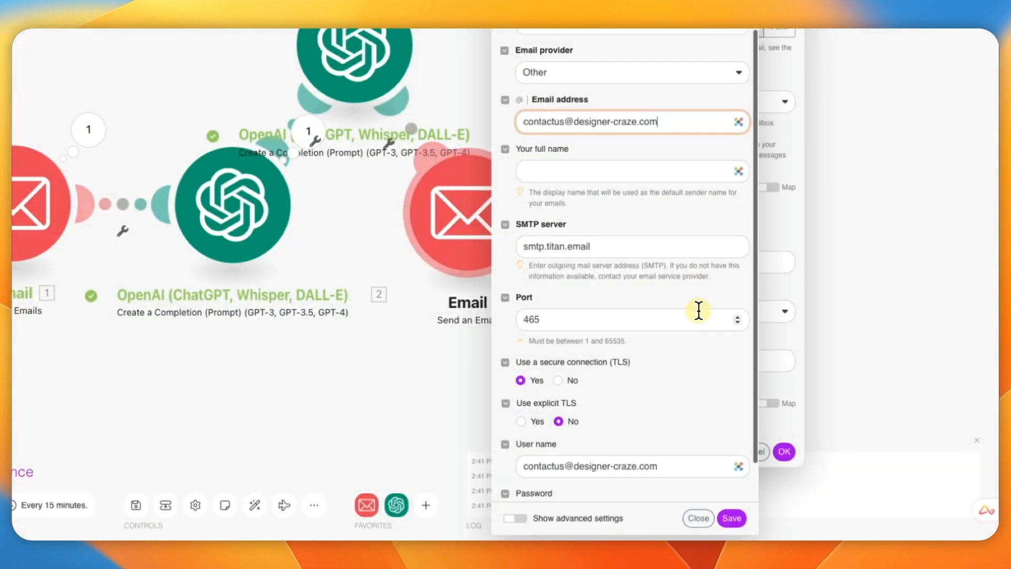
left_click(730, 519)
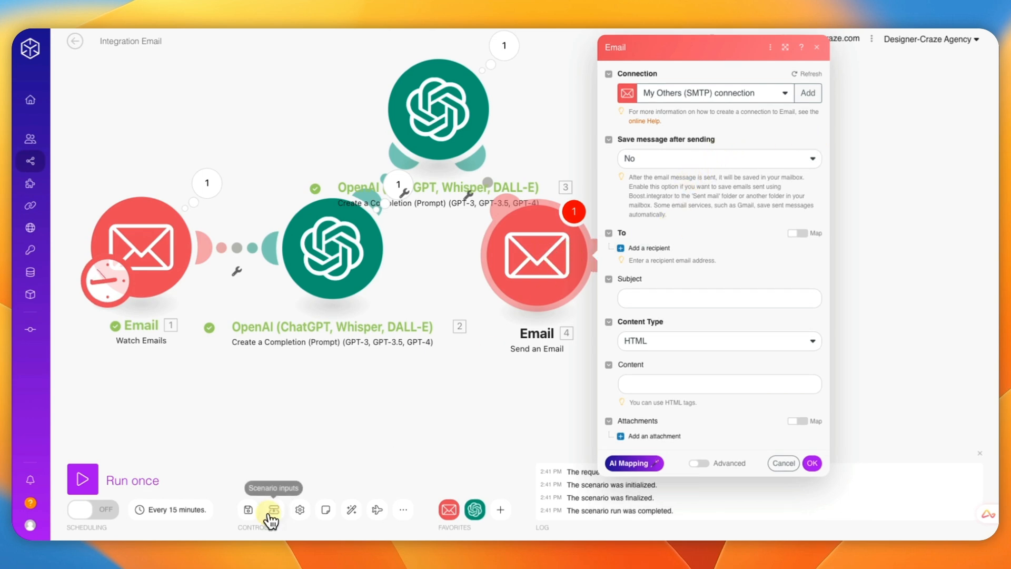
left_click(249, 511)
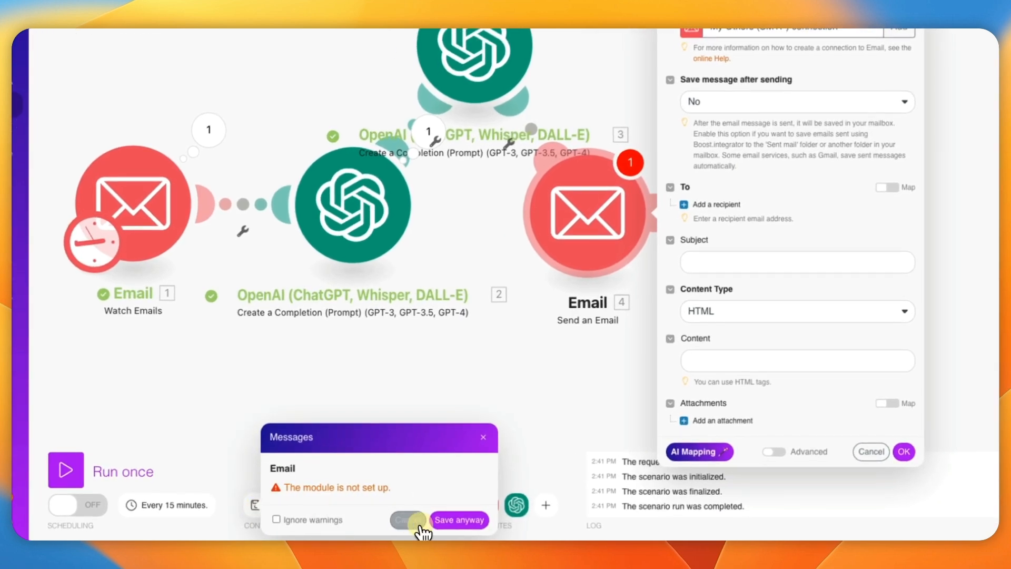
left_click(447, 521)
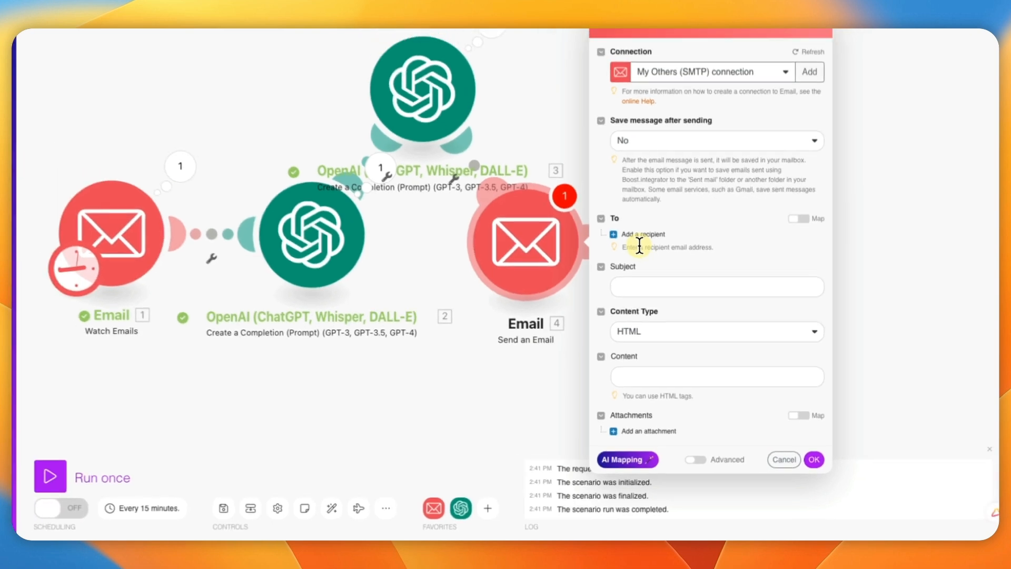
- Enter the recipient's email address, the subject "Test" and the content "This is an test email", and set the content type to Plaintext
left_click(643, 247)
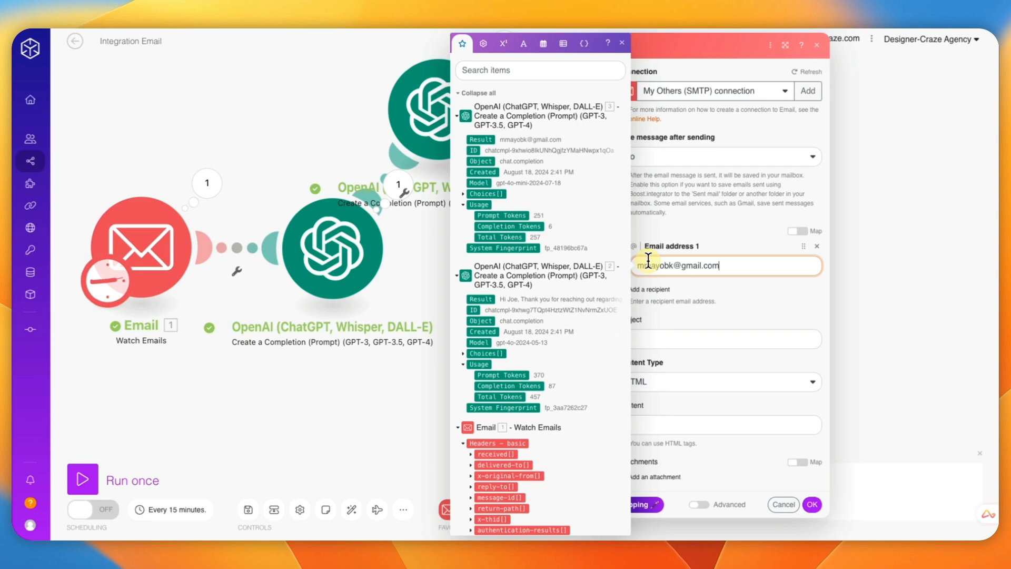
left_click(635, 337)
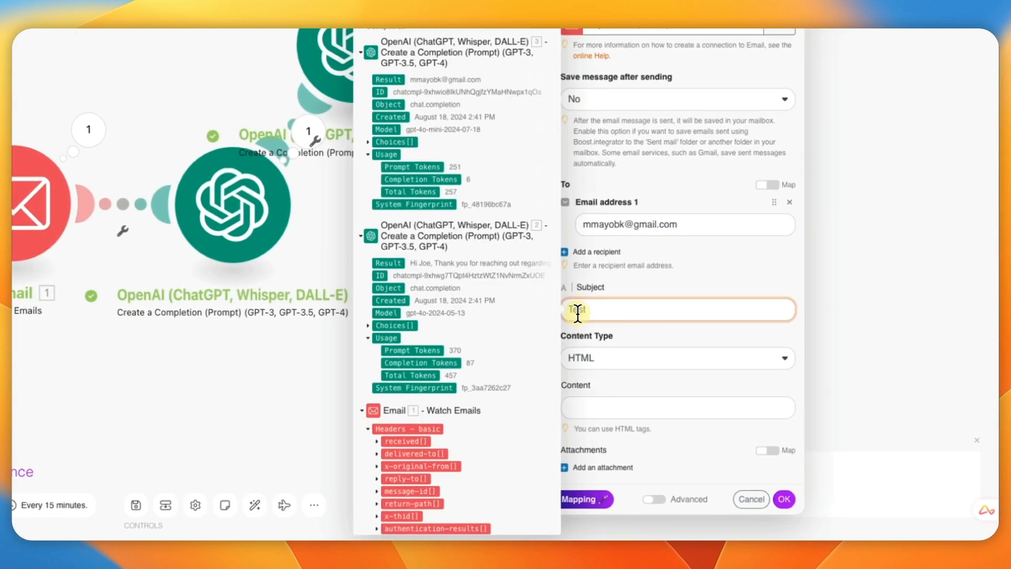
left_click(595, 409)
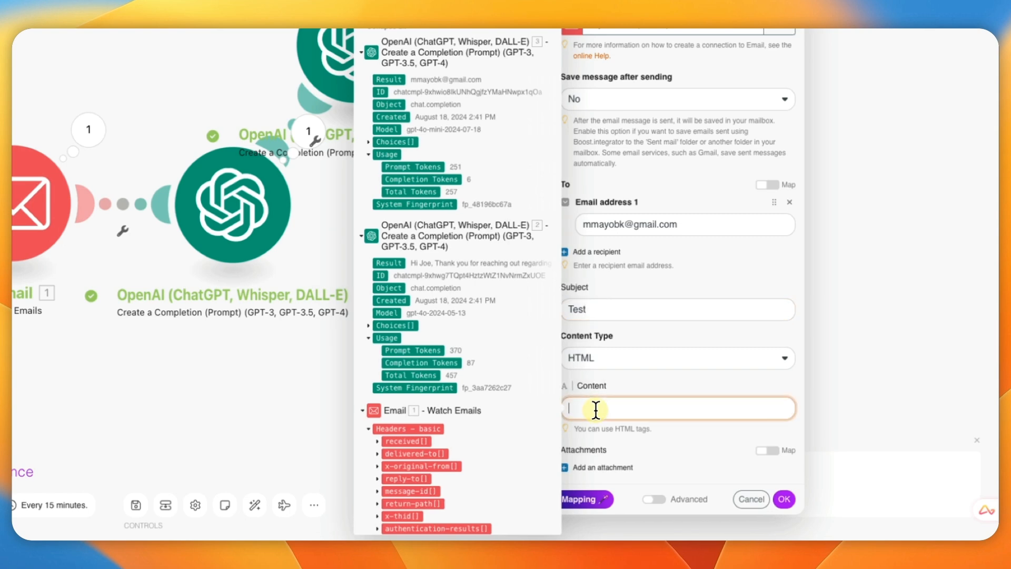
type("This is an test email")
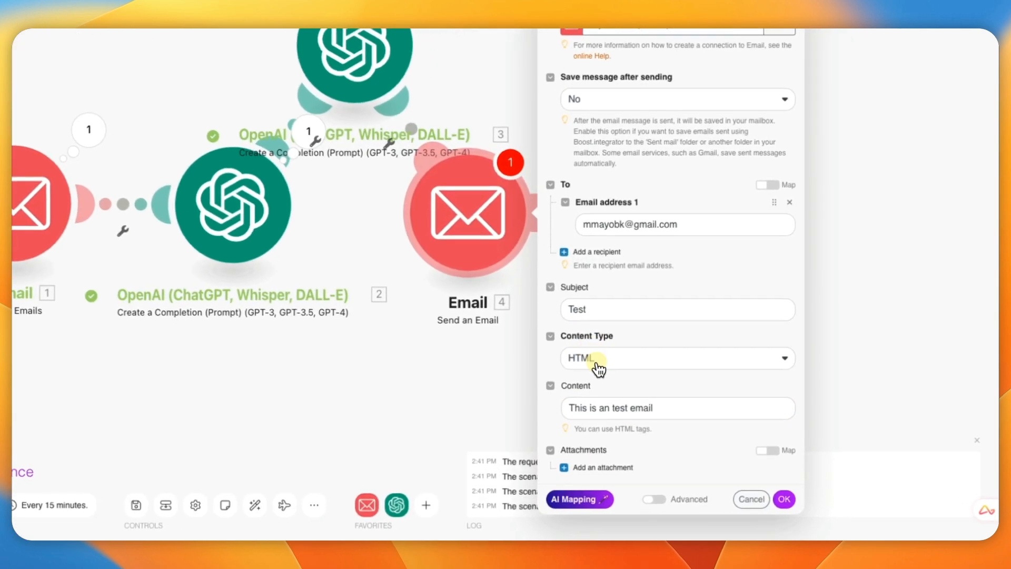
left_click(656, 383)
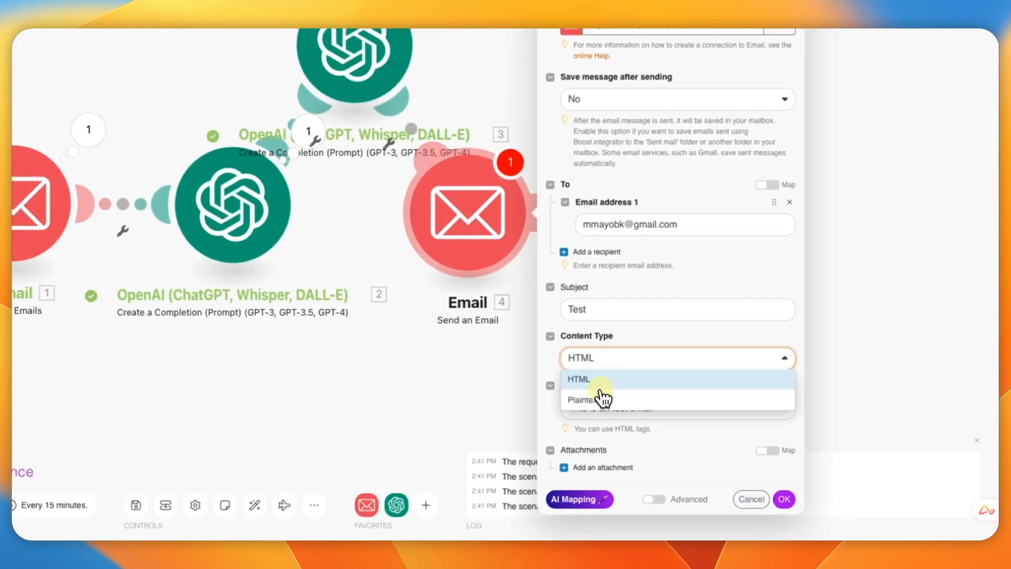
left_click(603, 399)
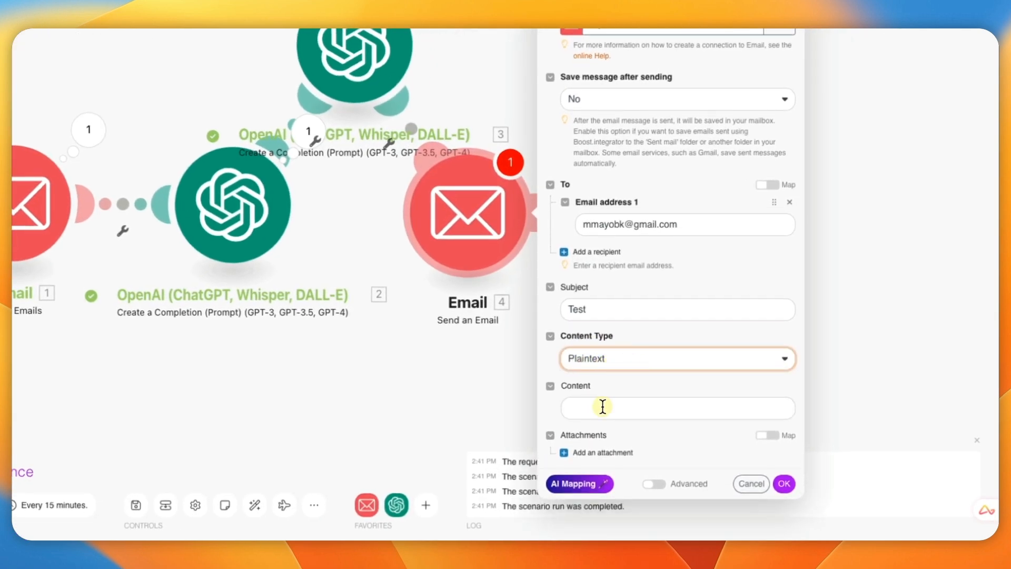
- Set the Send an Email module's content to "This is an test email" and confirm the module's settings
left_click(603, 406)
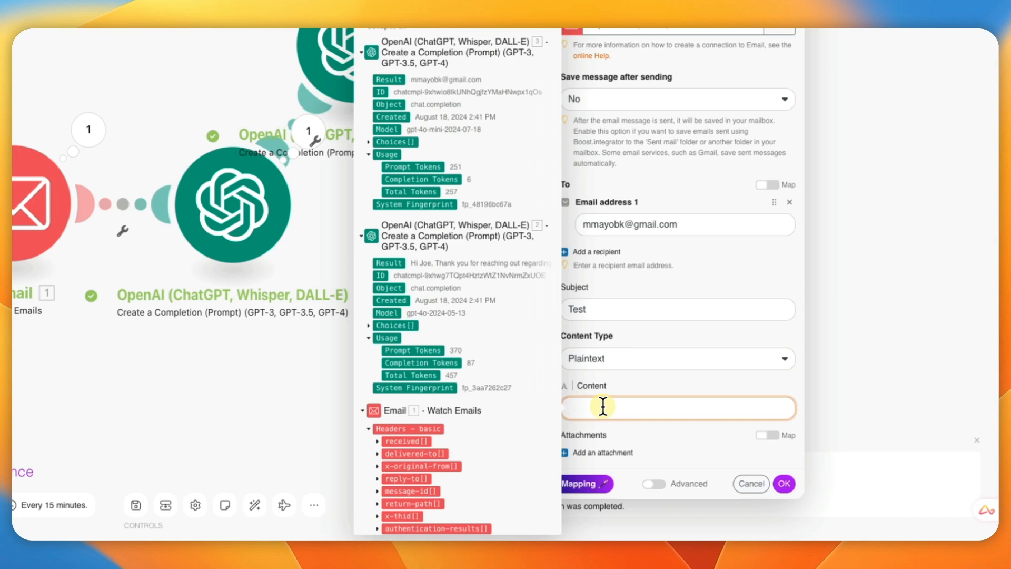
type("This is an  test email")
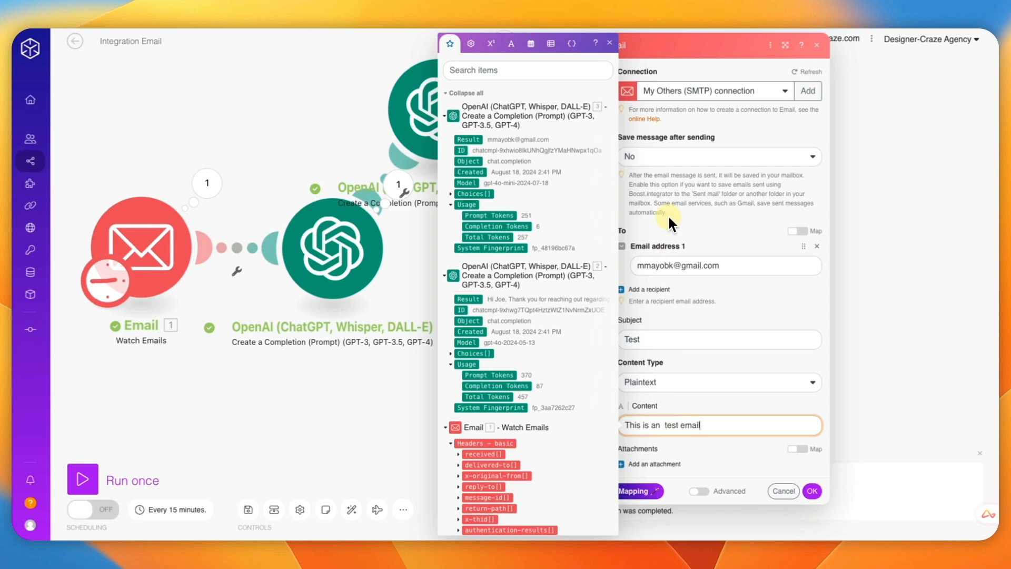
left_click(877, 383)
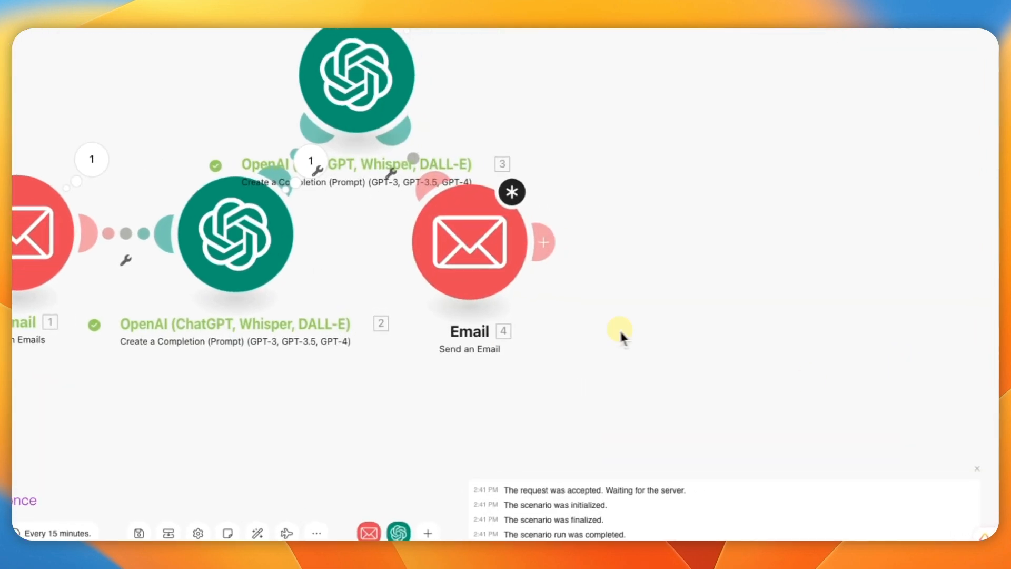
left_click(474, 279)
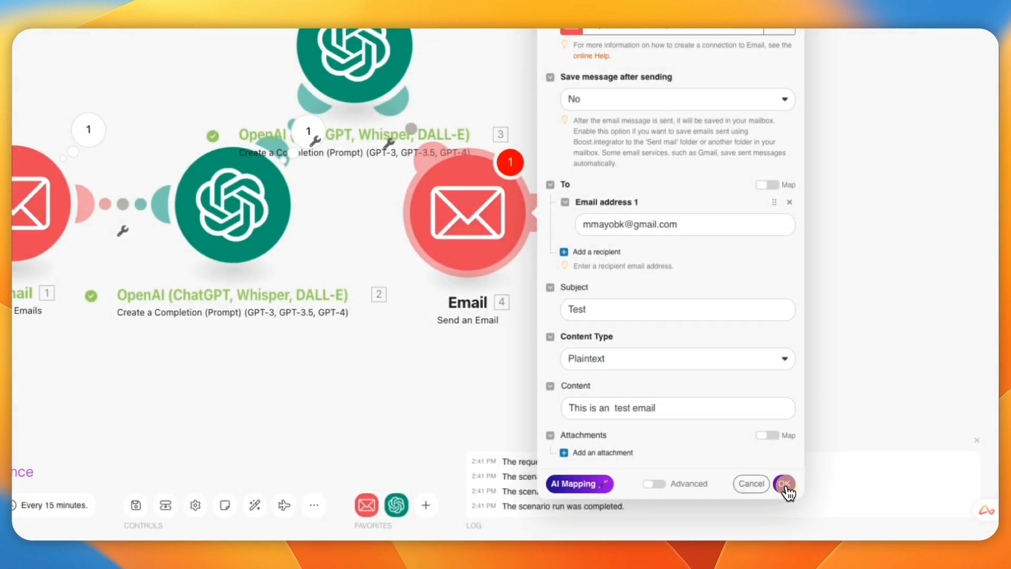
left_click(785, 485)
- Run only the Send an Email module, inspect its output, and check the Gmail inbox for the test message
right_click(452, 199)
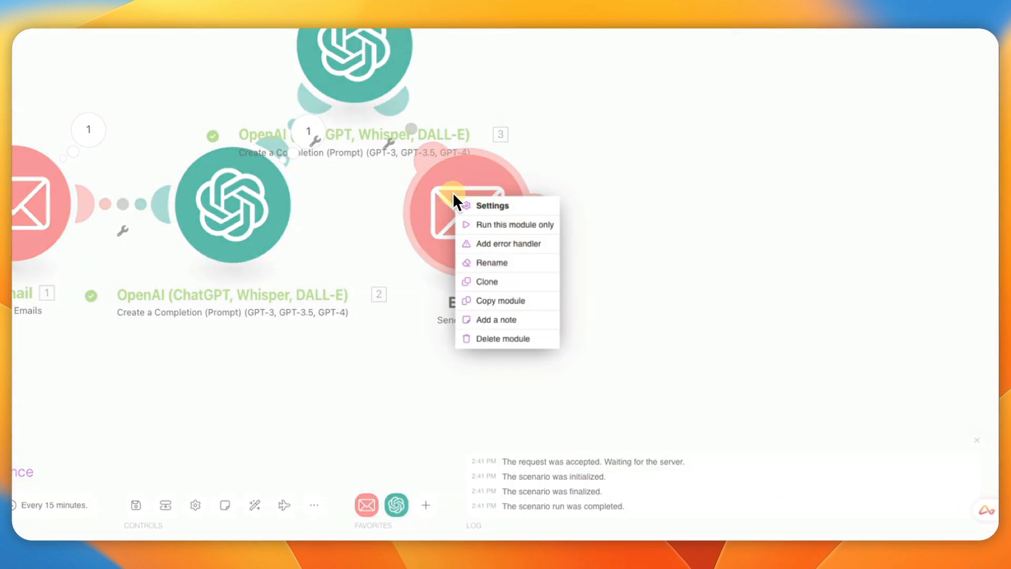
left_click(503, 225)
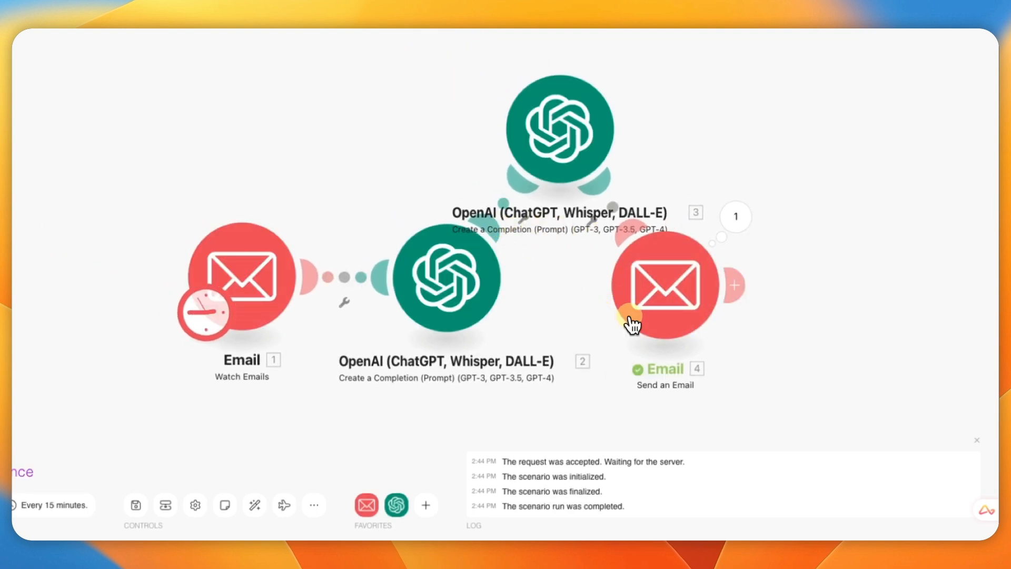
left_click(735, 217)
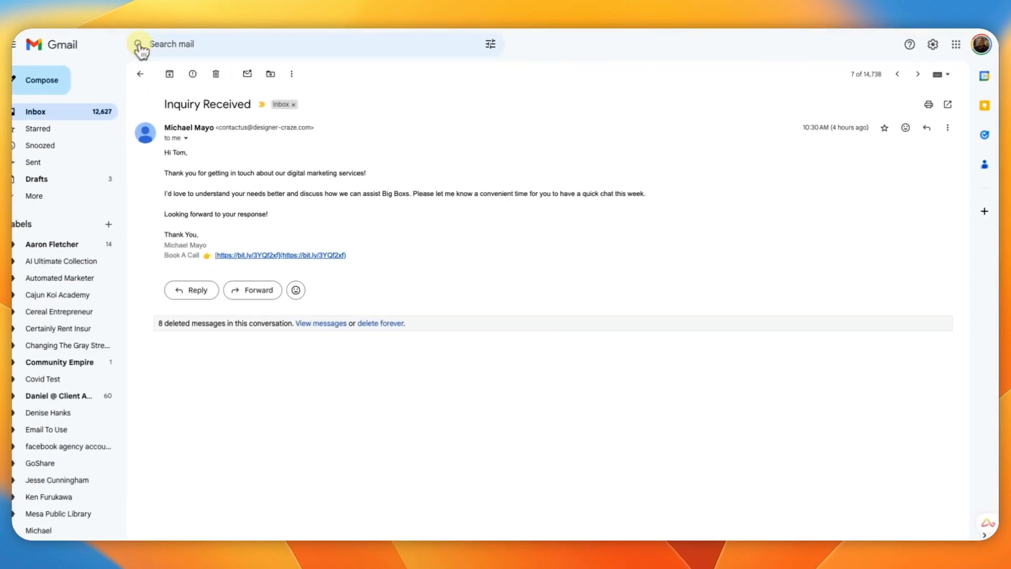
left_click(59, 109)
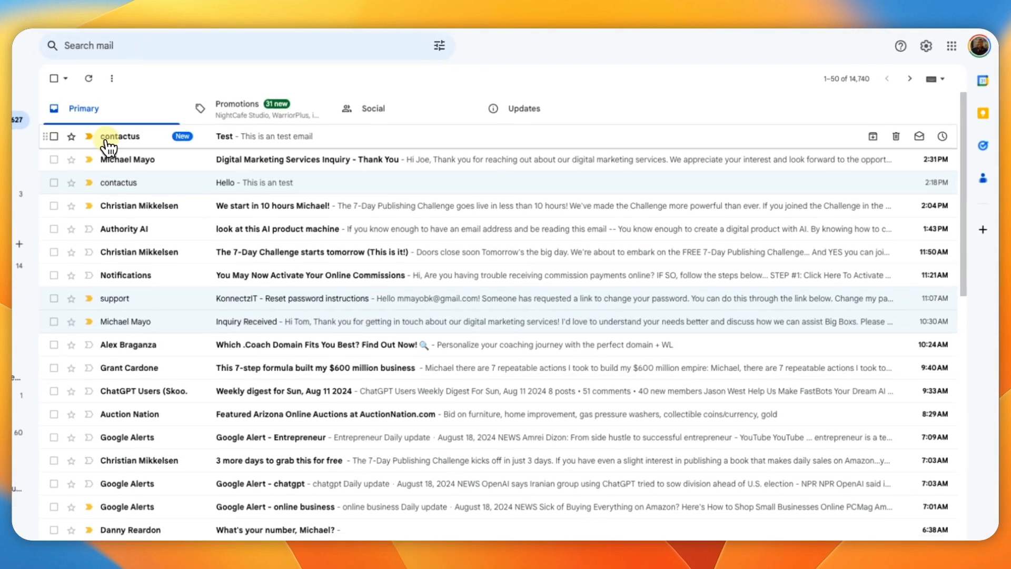
left_click(357, 127)
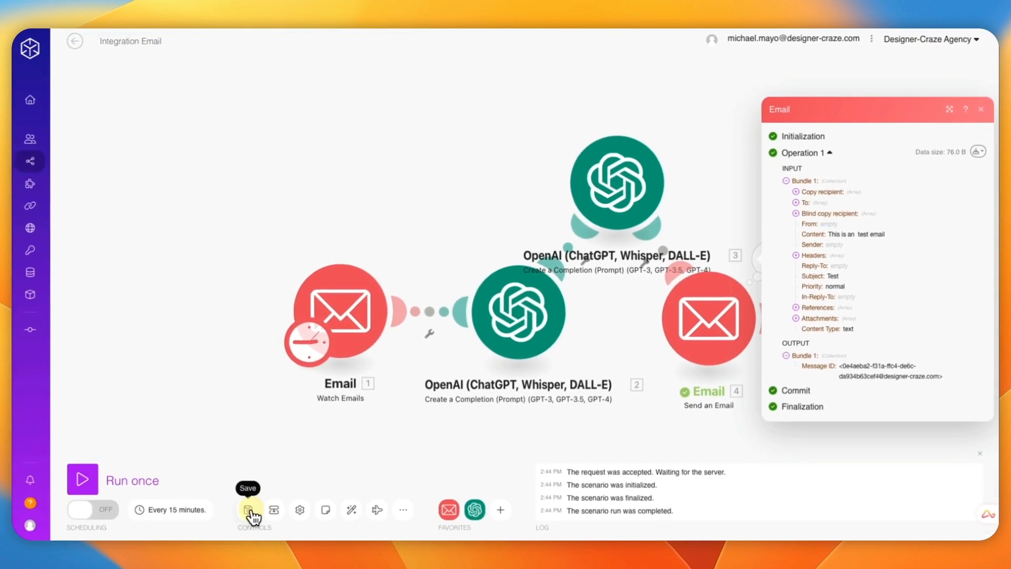
- Save the scenario and arrange its four modules in a roughly horizontal row in workflow order
left_click(250, 514)
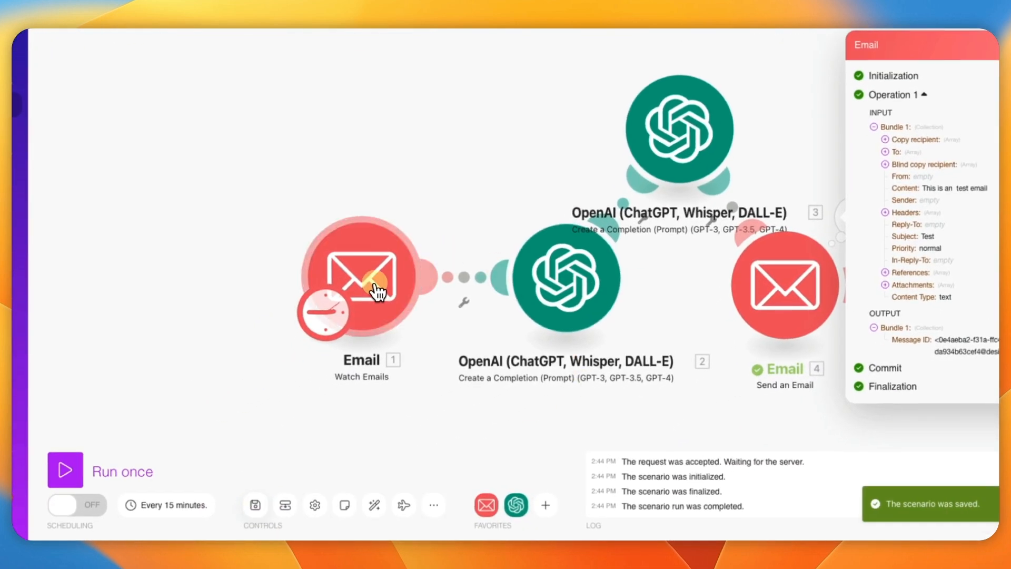
left_click_drag(379, 286, 206, 235)
left_click_drag(579, 289, 431, 241)
left_click_drag(675, 161, 572, 263)
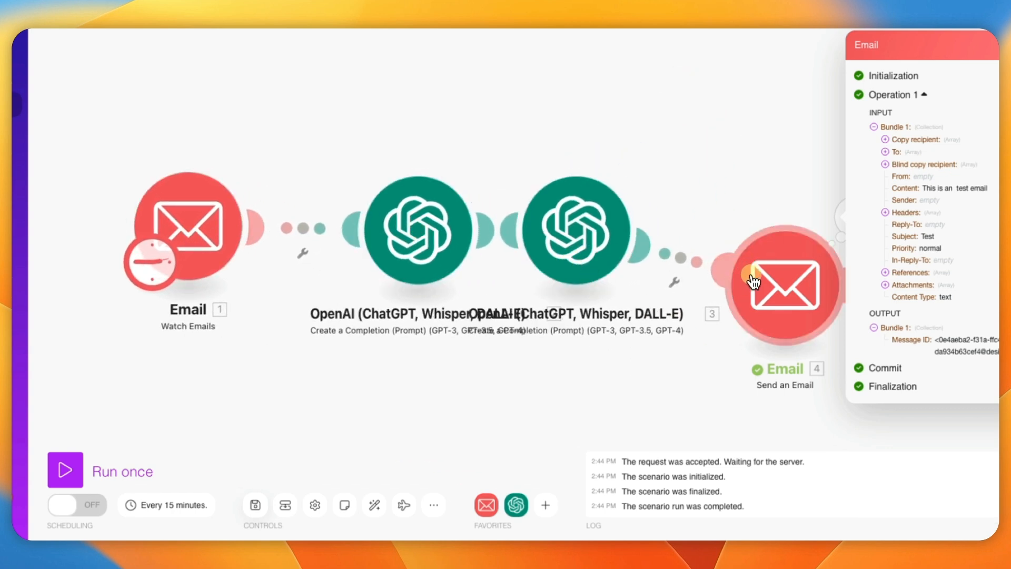
left_click_drag(774, 274, 916, 224)
left_click(840, 152)
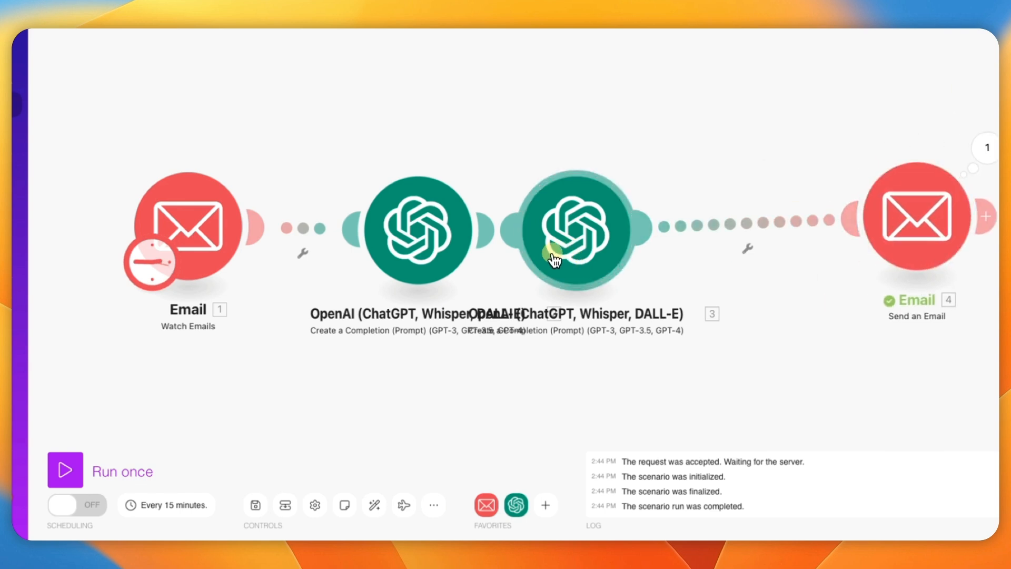
left_click_drag(554, 260, 646, 243)
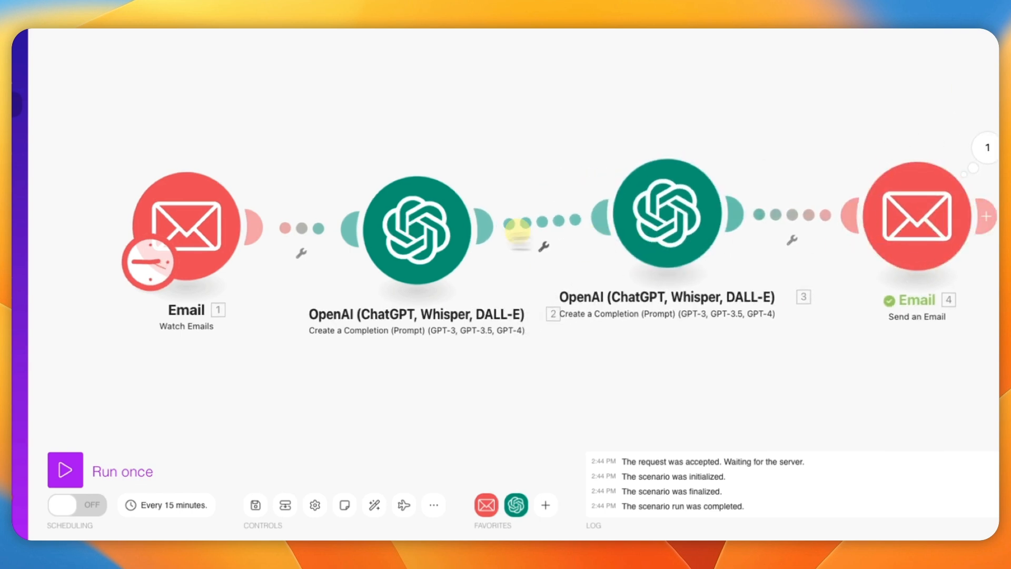
left_click_drag(421, 228, 422, 198)
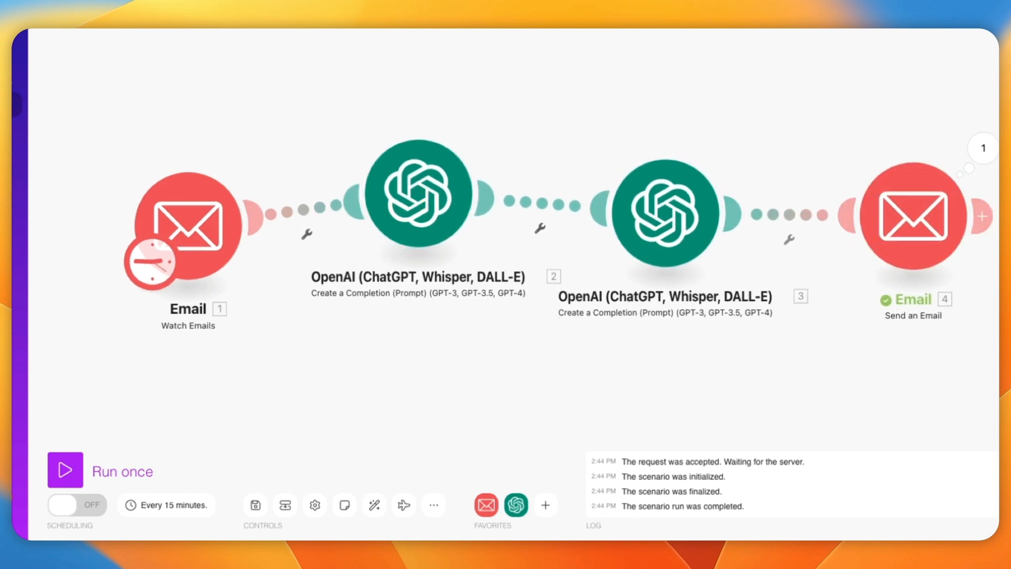
left_click_drag(232, 194, 221, 146)
left_click_drag(643, 181, 629, 143)
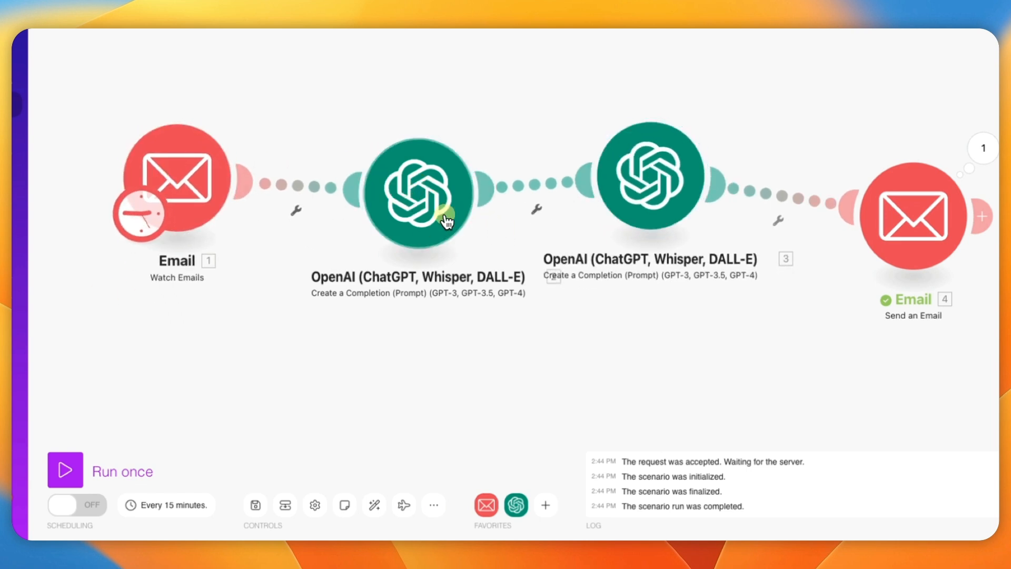
left_click_drag(447, 219, 420, 208)
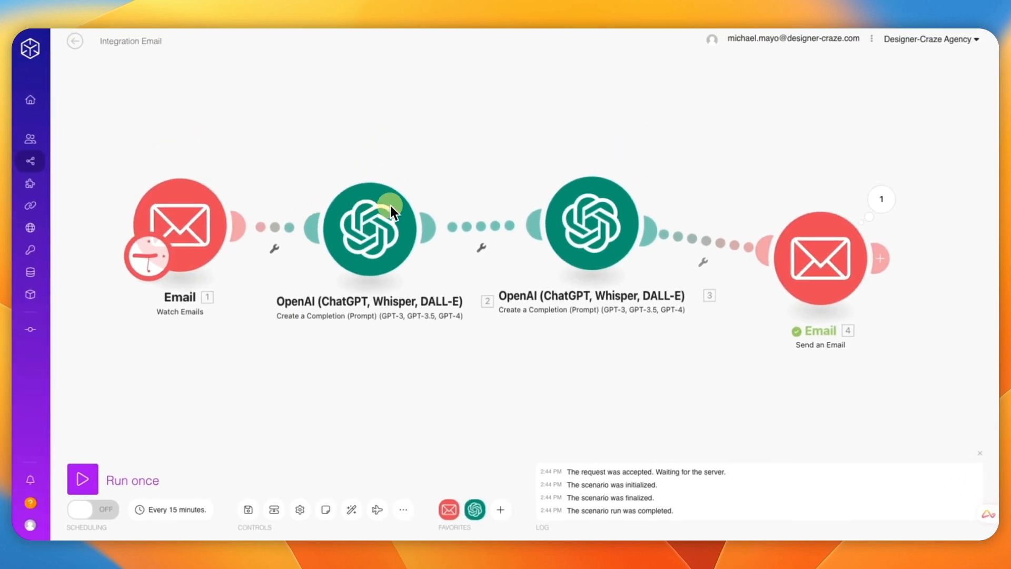
- Rename the first OpenAI module as "AI Email Writer", stay on the page, and save the scenario
right_click(363, 237)
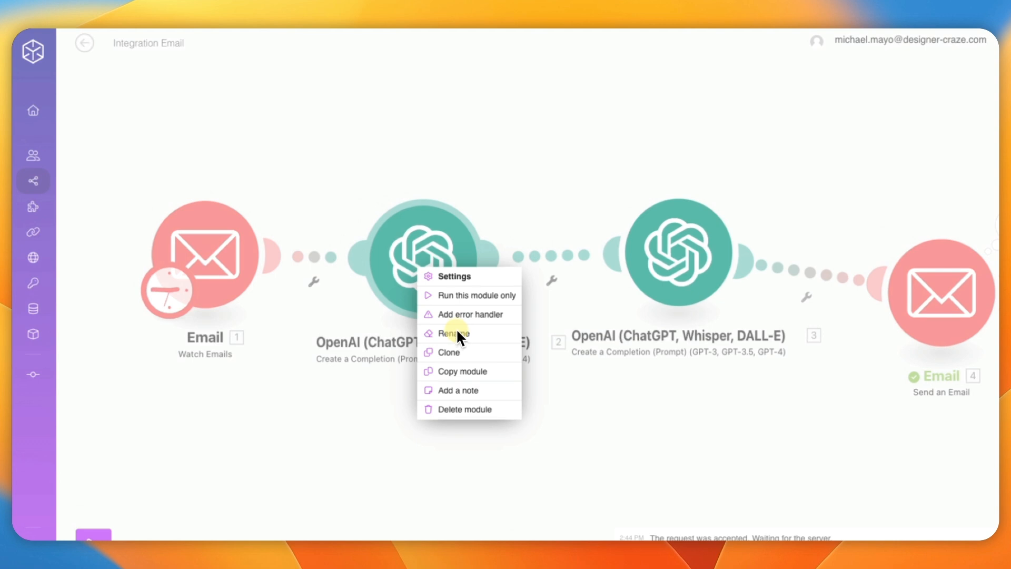
left_click(455, 333)
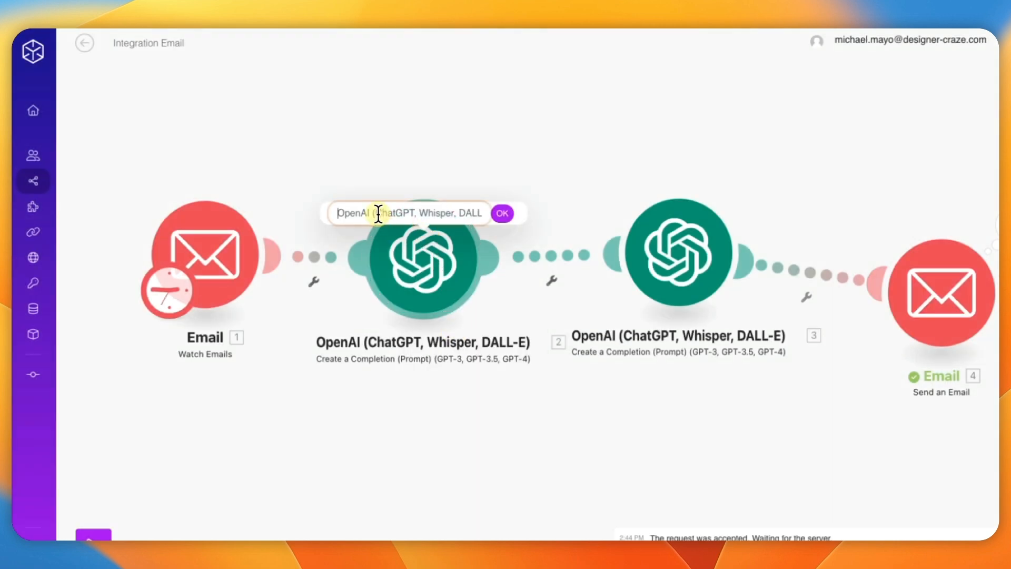
type("AI Email Writer")
left_click(502, 213)
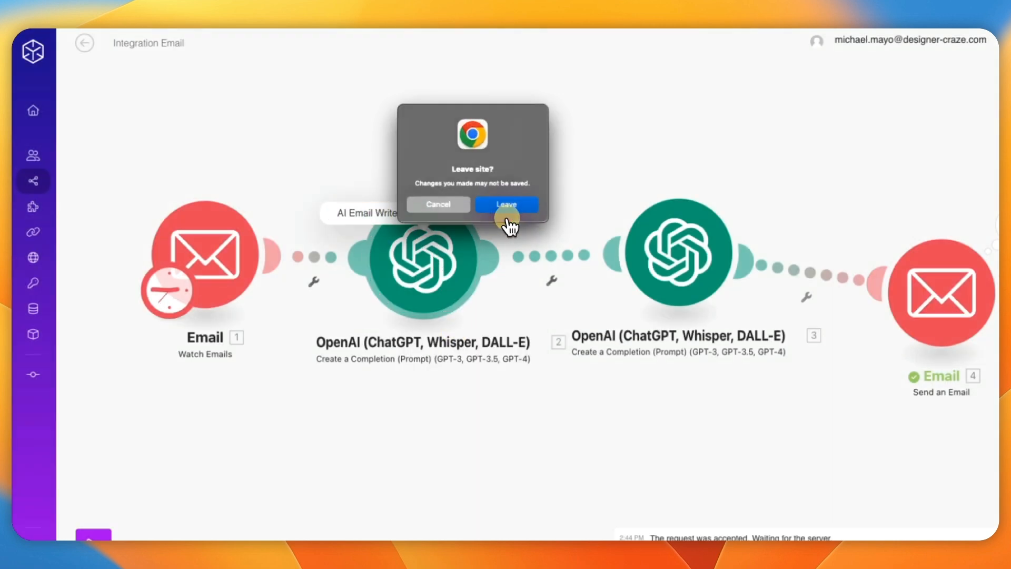
left_click(436, 205)
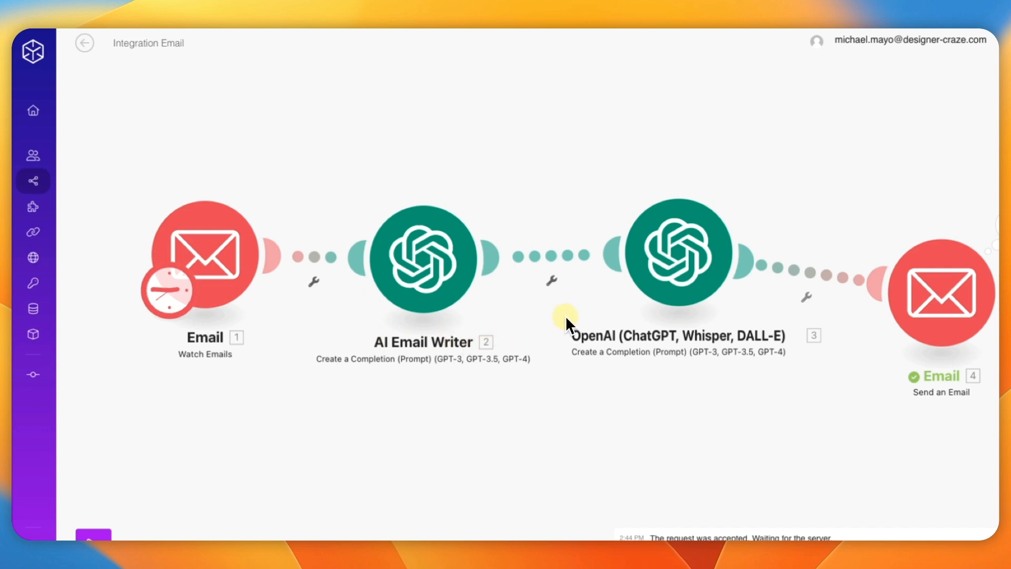
scroll(565, 315, "down", 3)
left_click(283, 504)
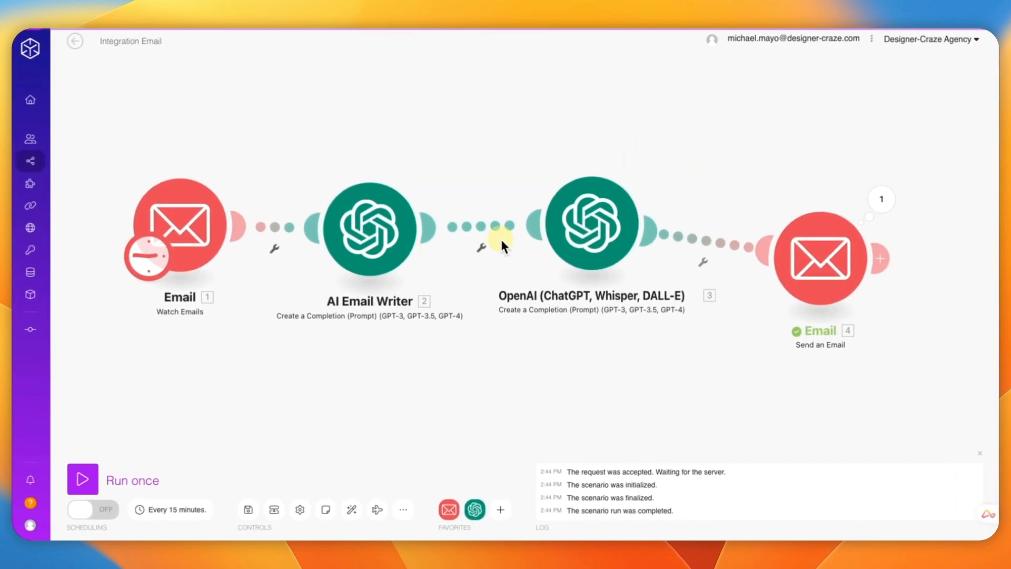
- Rename the second OpenAI module as "Email Extract", stay on the page, and save the scenario
right_click(581, 226)
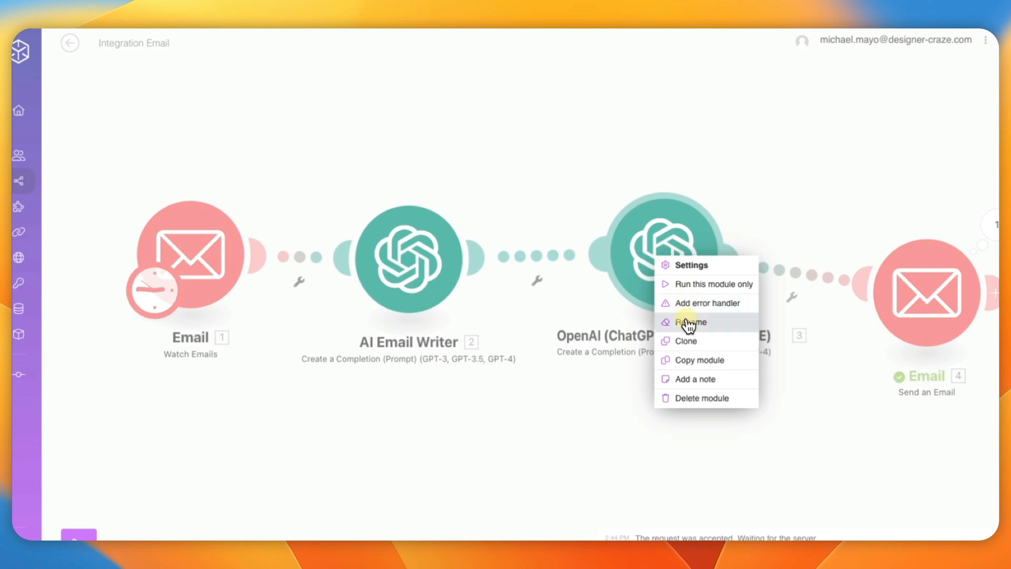
left_click(688, 322)
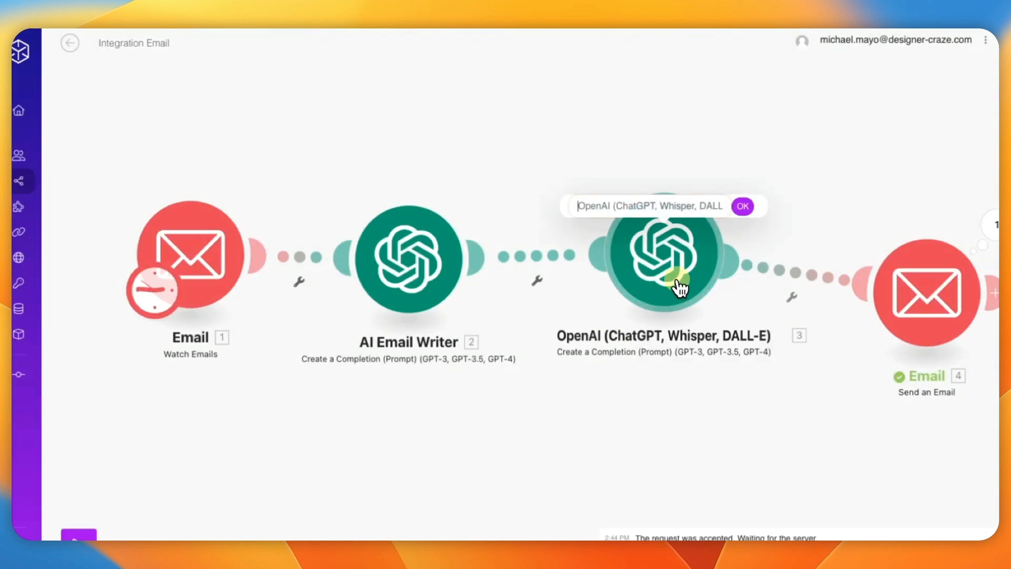
type("Email Extract")
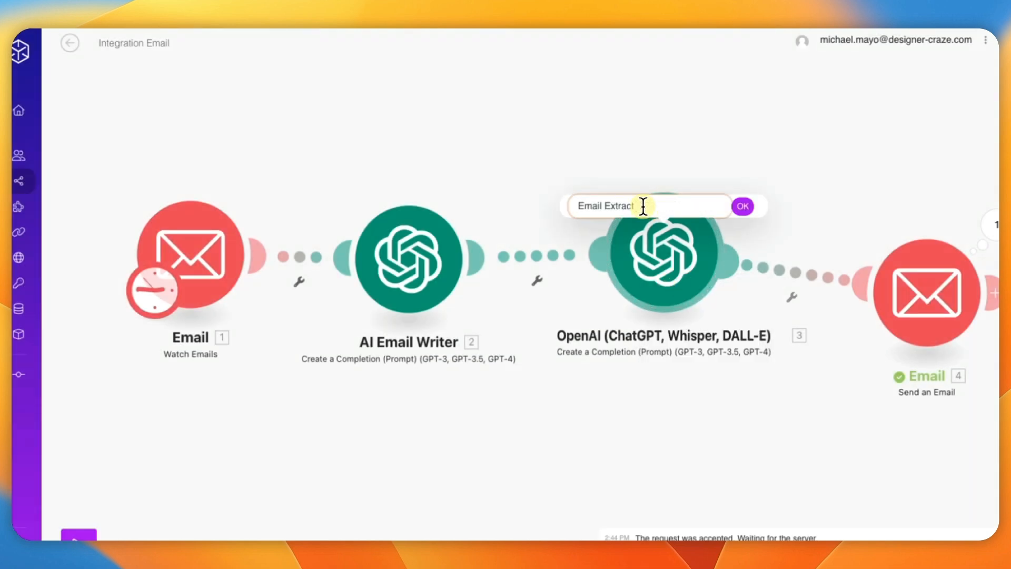
left_click(743, 207)
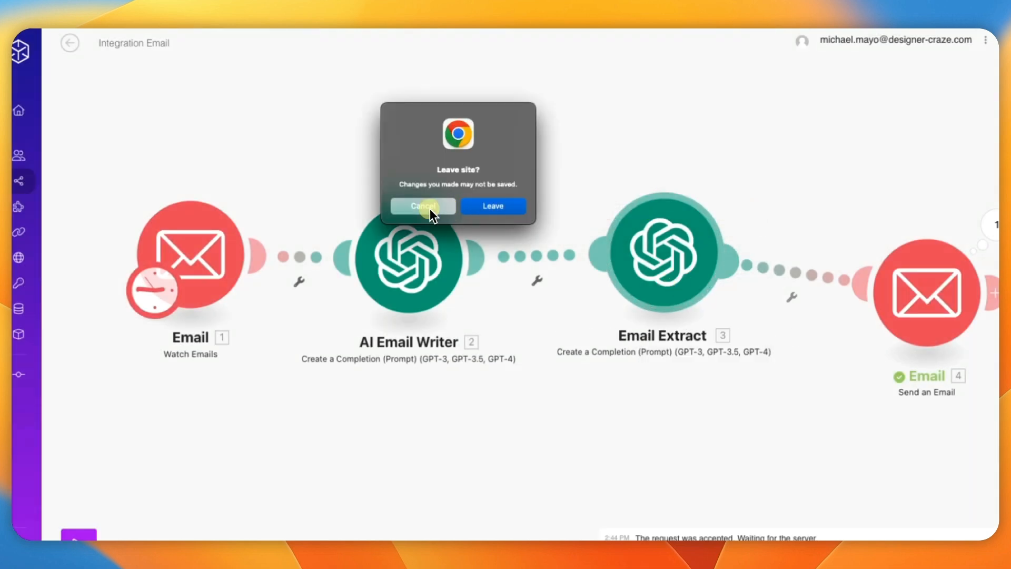
left_click(423, 206)
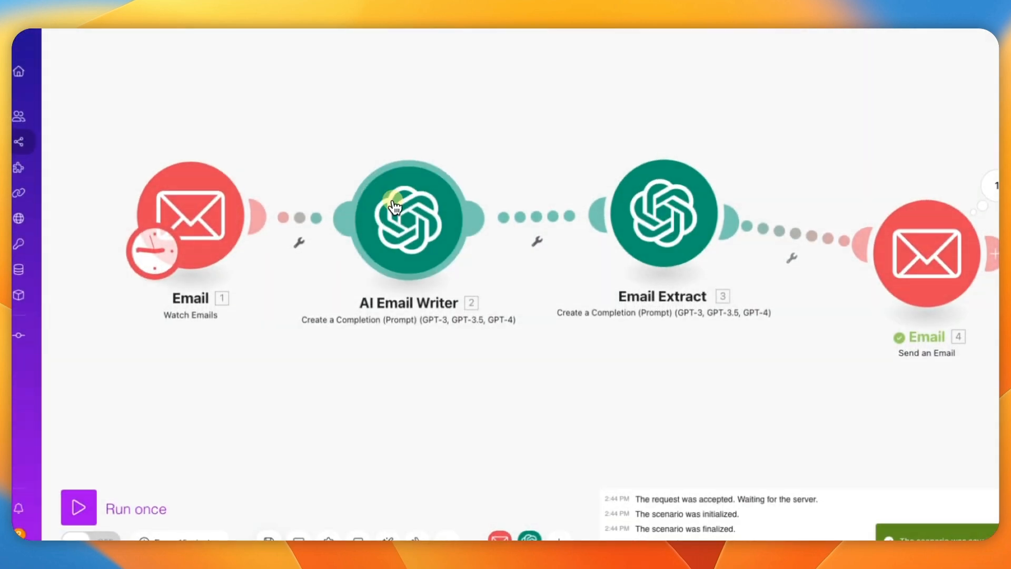
- Move the AI Email Writer, Email Extract and Send an Email modules closer together in a level row
left_click_drag(394, 206, 358, 202)
left_click_drag(621, 196, 545, 199)
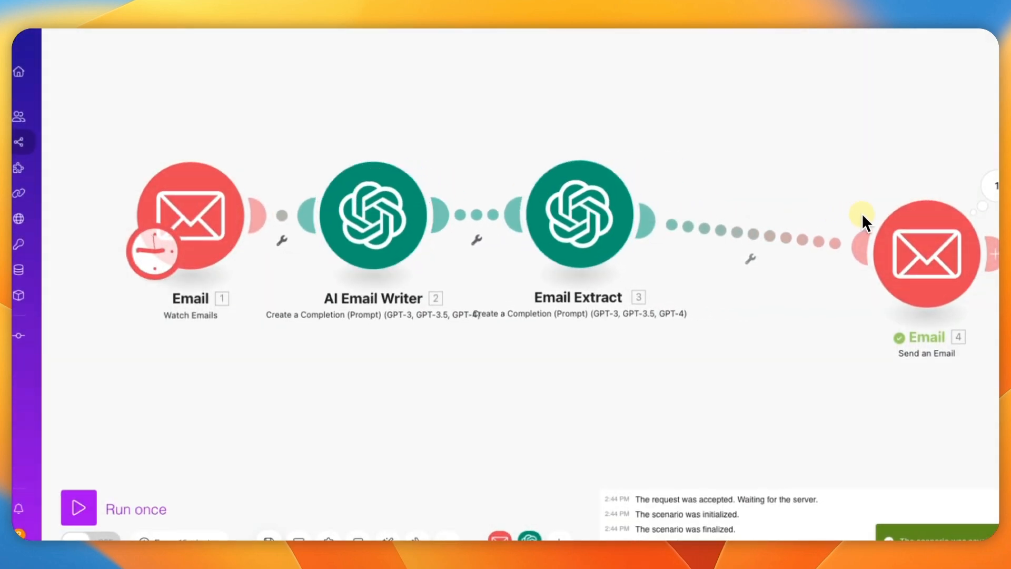
left_click_drag(895, 227, 781, 193)
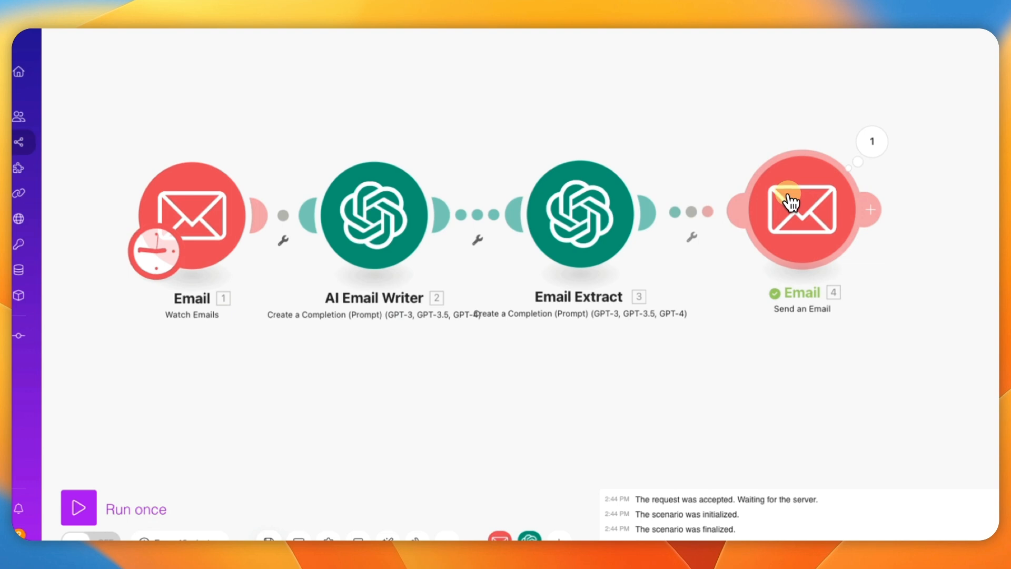
- Make room beside the Send an Email settings and replace the recipient address with the Result of Email Extract
left_click(790, 210)
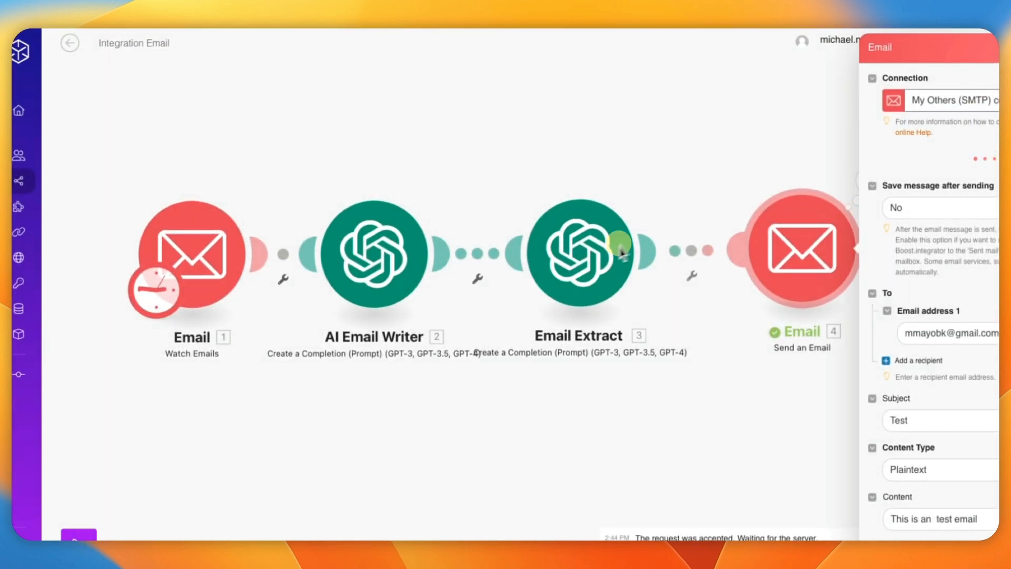
left_click_drag(529, 222, 413, 103)
left_click_drag(770, 232, 566, 242)
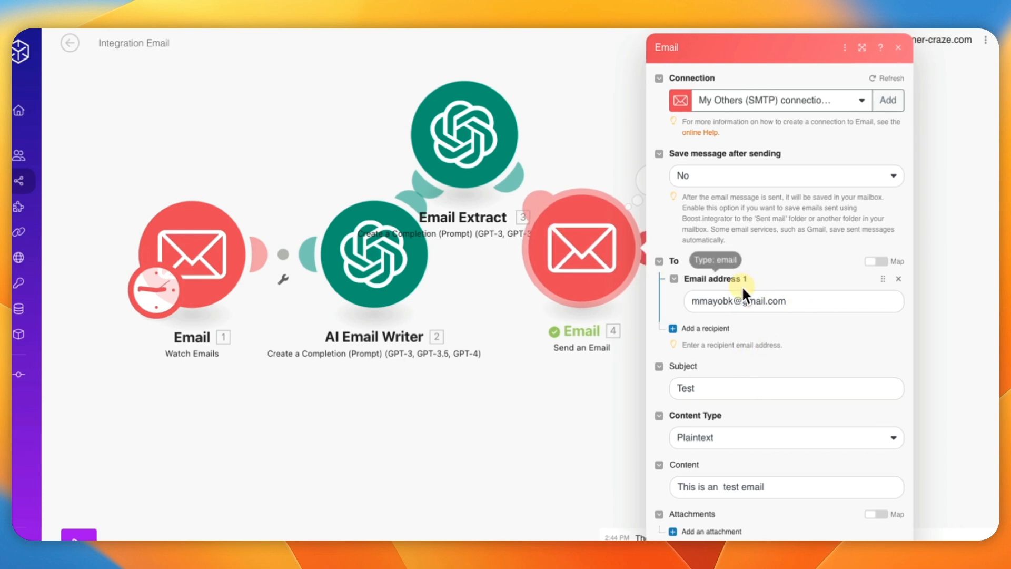
left_click_drag(797, 301, 689, 302)
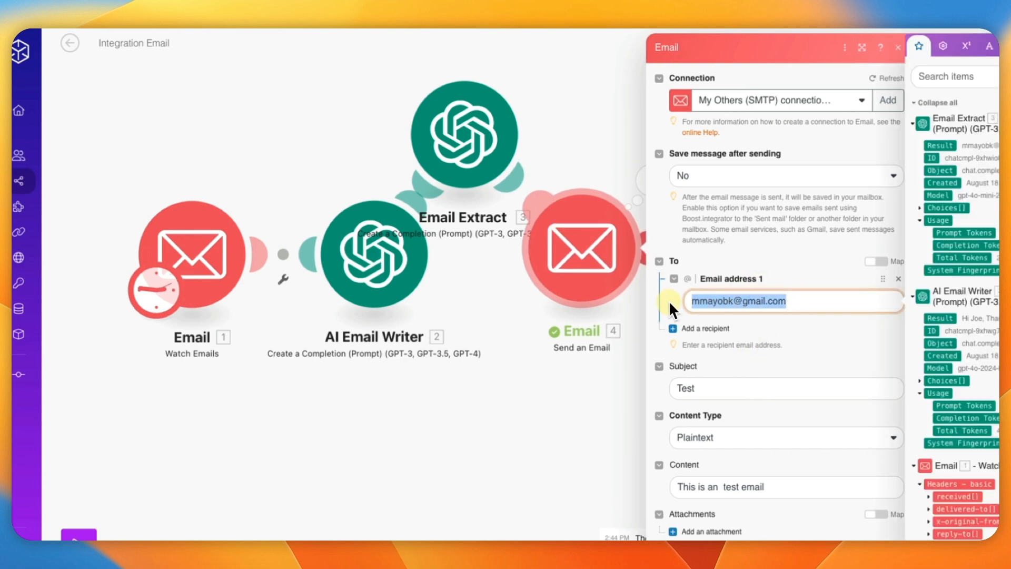
key("BackSpace")
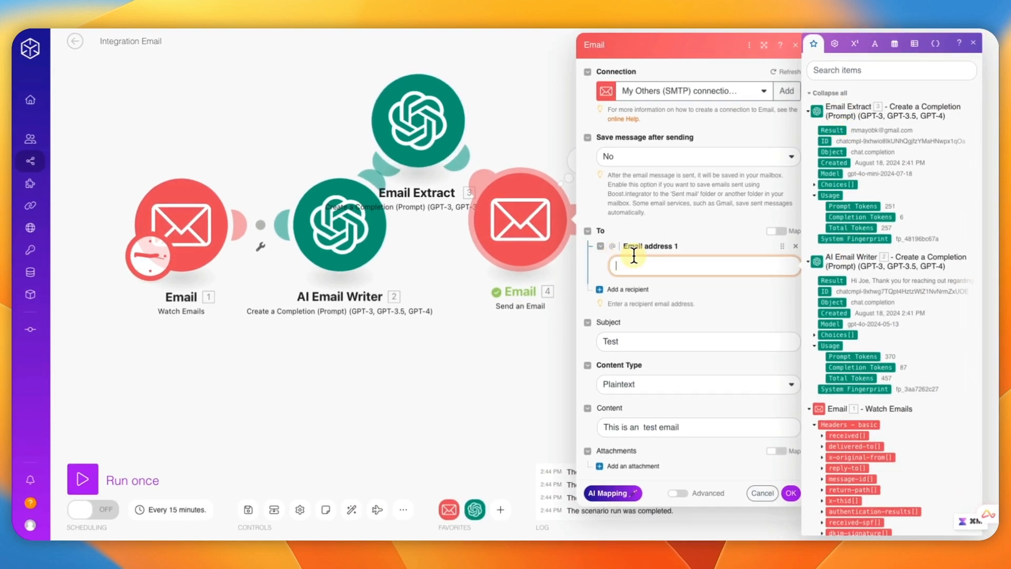
left_click(832, 130)
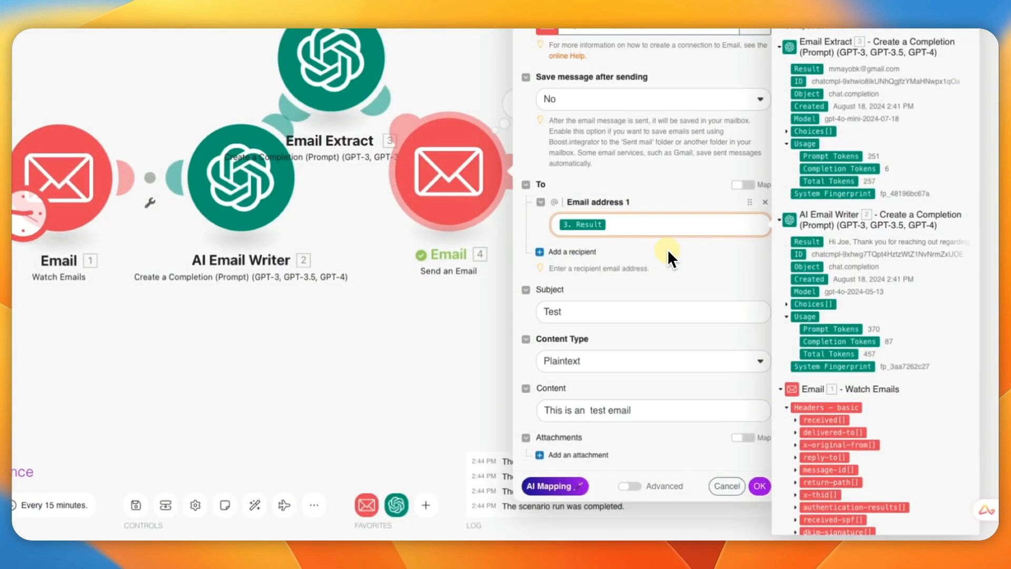
- Replace the Send an Email content with the Result of AI Email Writer, accept the settings, and save the scenario
left_click(679, 319)
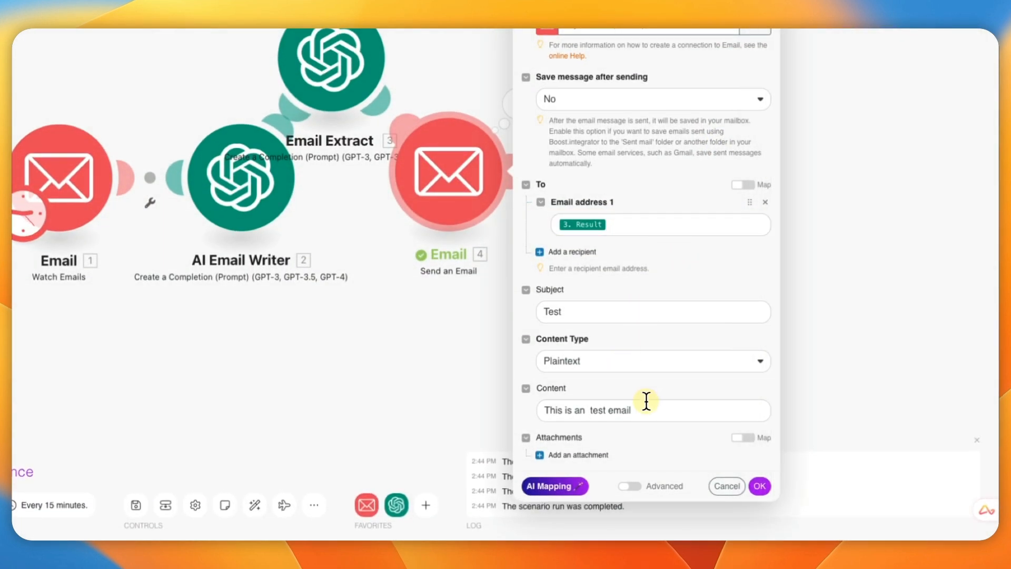
left_click_drag(642, 406, 545, 407)
key("BackSpace")
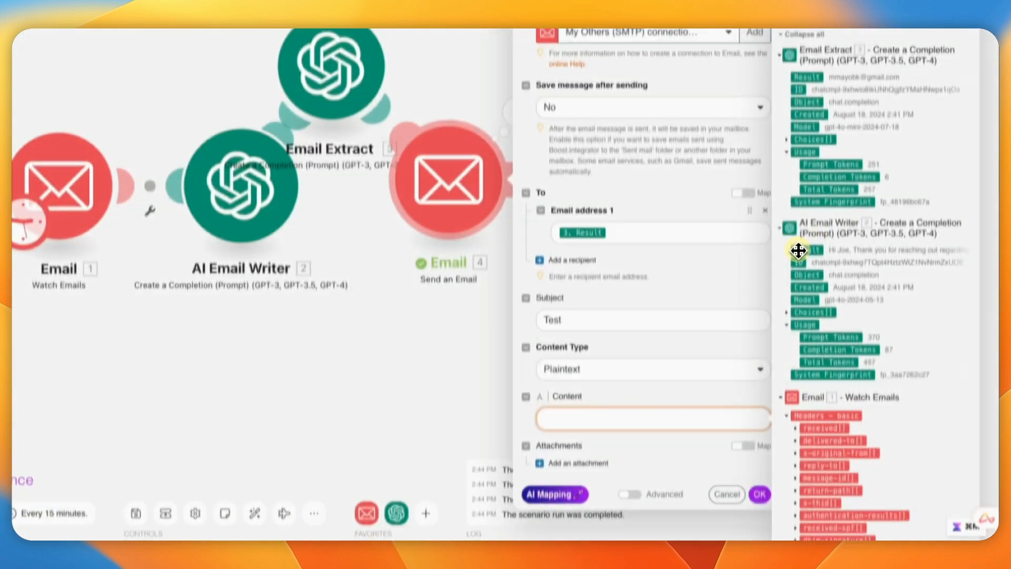
left_click(799, 251)
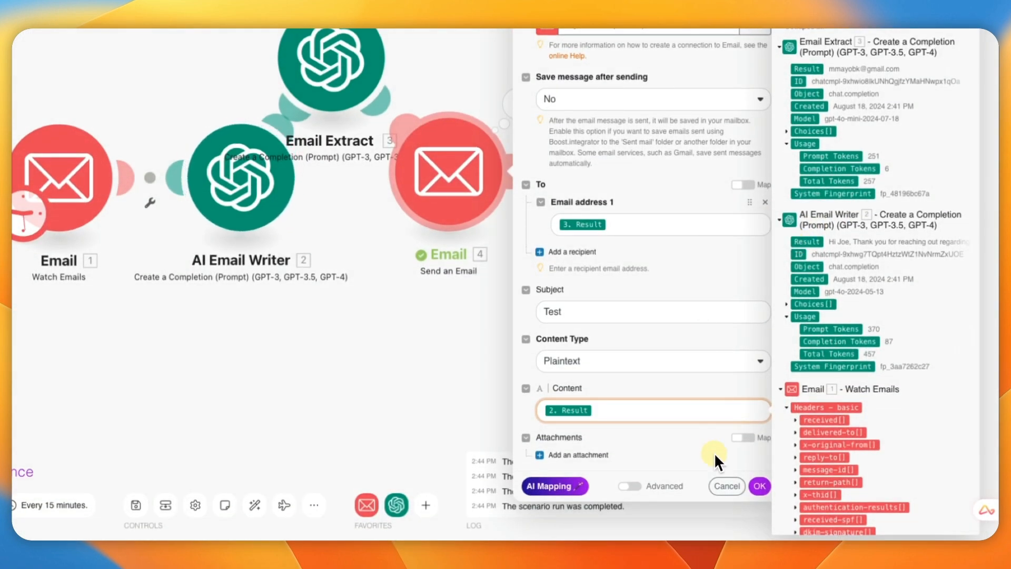
left_click(758, 486)
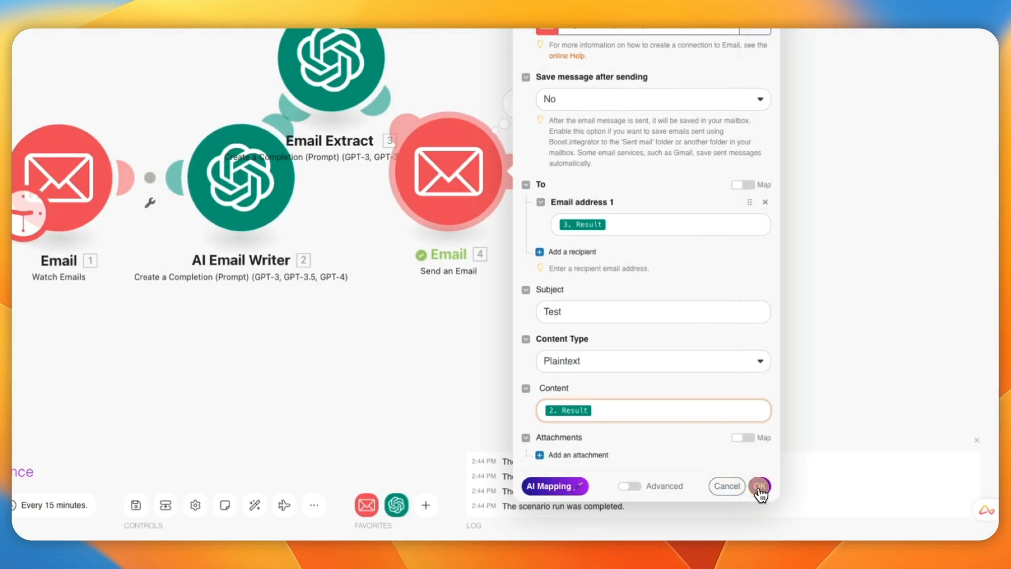
left_click(137, 508)
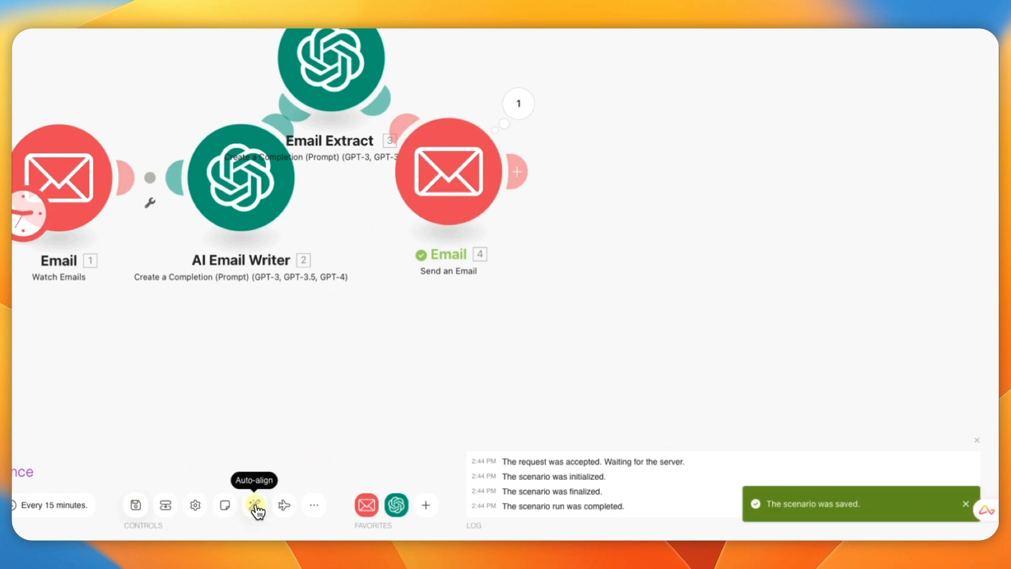
- Auto-align the scenario modules, then move all four closer together in a row
left_click(255, 507)
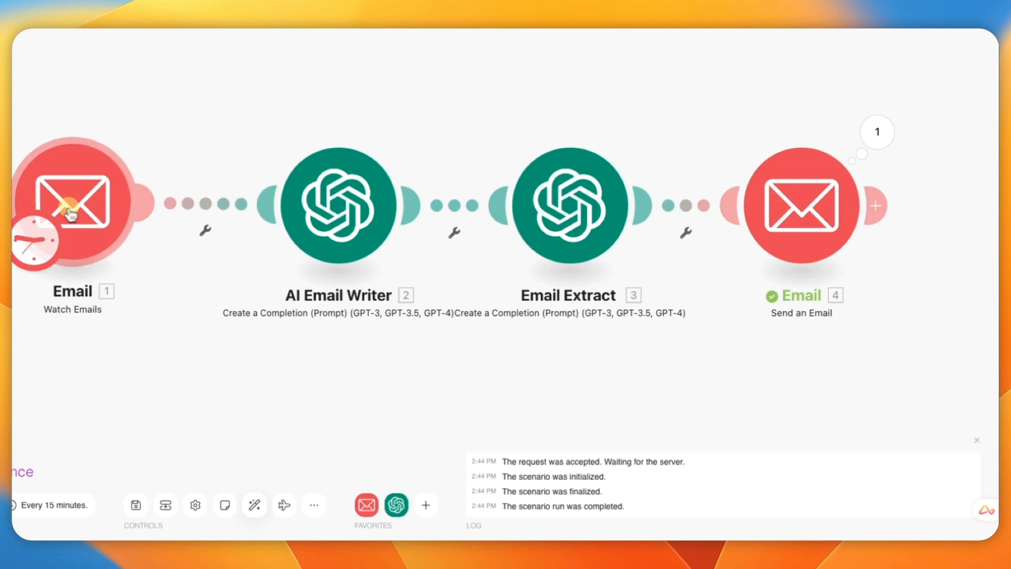
left_click_drag(71, 213, 41, 213)
left_click_drag(350, 214, 252, 215)
left_click_drag(526, 221, 417, 224)
left_click_drag(740, 208, 624, 216)
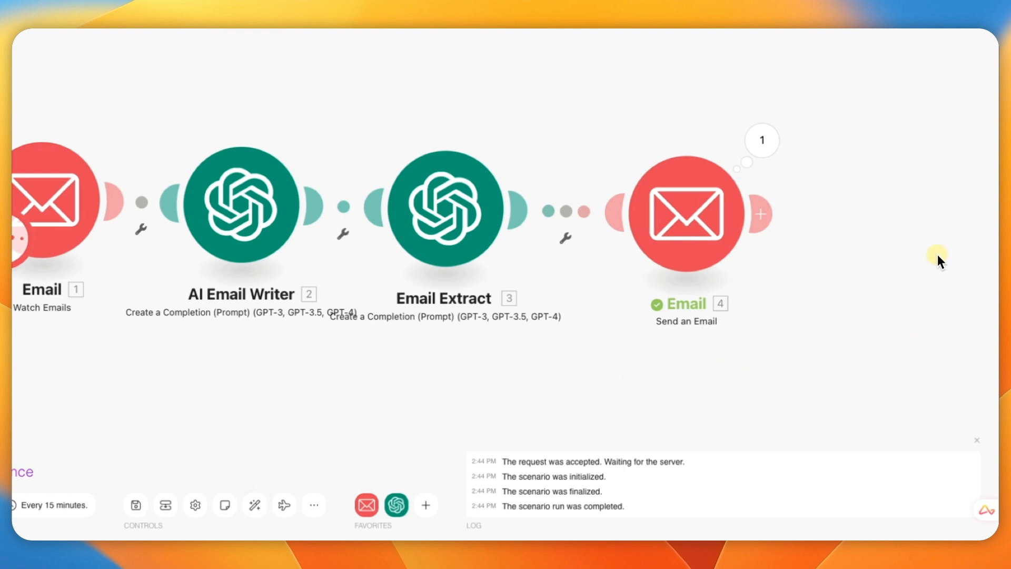
- Set the Watch Emails module to start from a selected first email, choosing the 08/18/2024 2:31 PM digital marketing inquiry
right_click(38, 204)
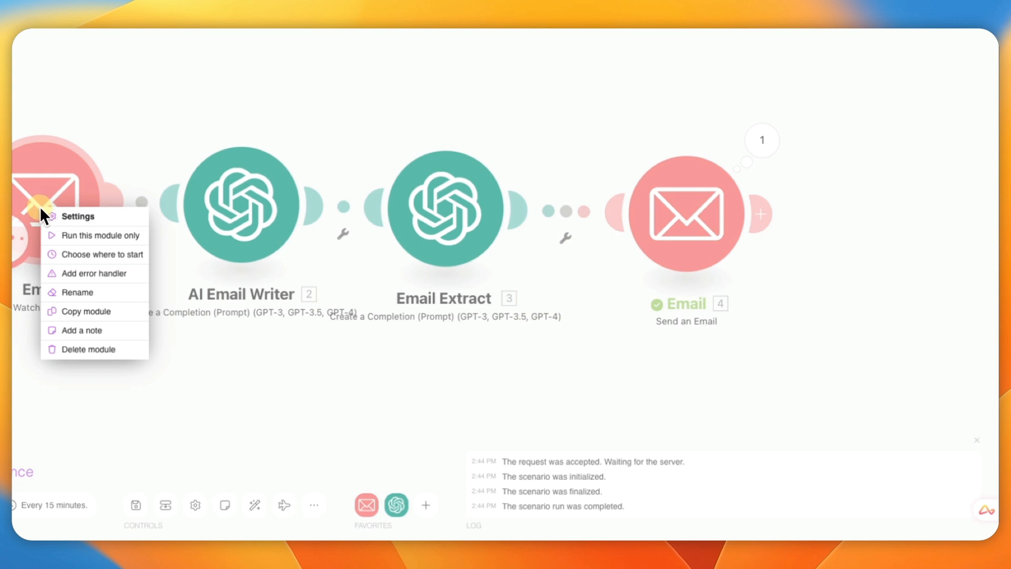
left_click(92, 255)
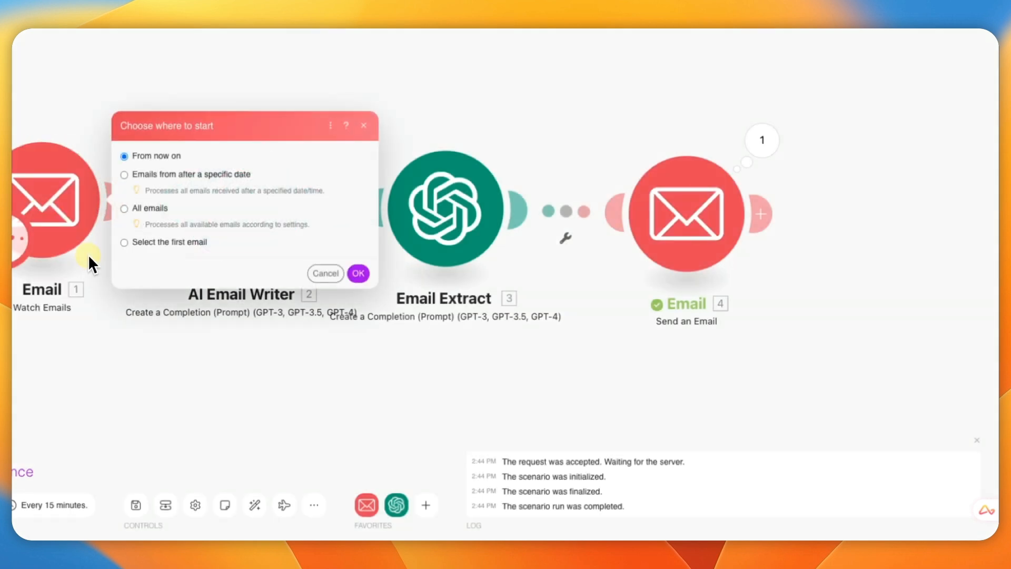
left_click(178, 243)
left_click(358, 306)
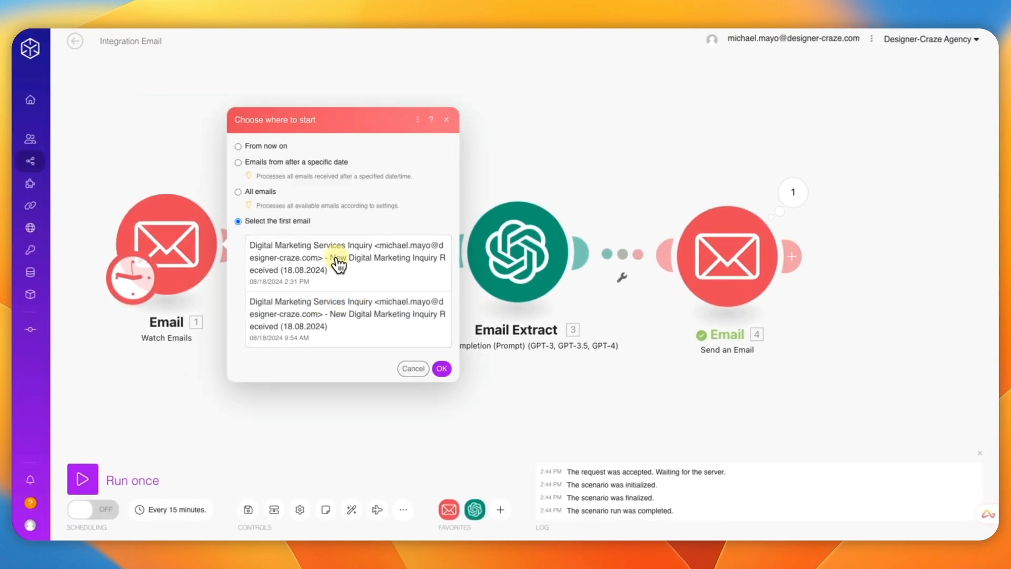
left_click(337, 265)
left_click(441, 368)
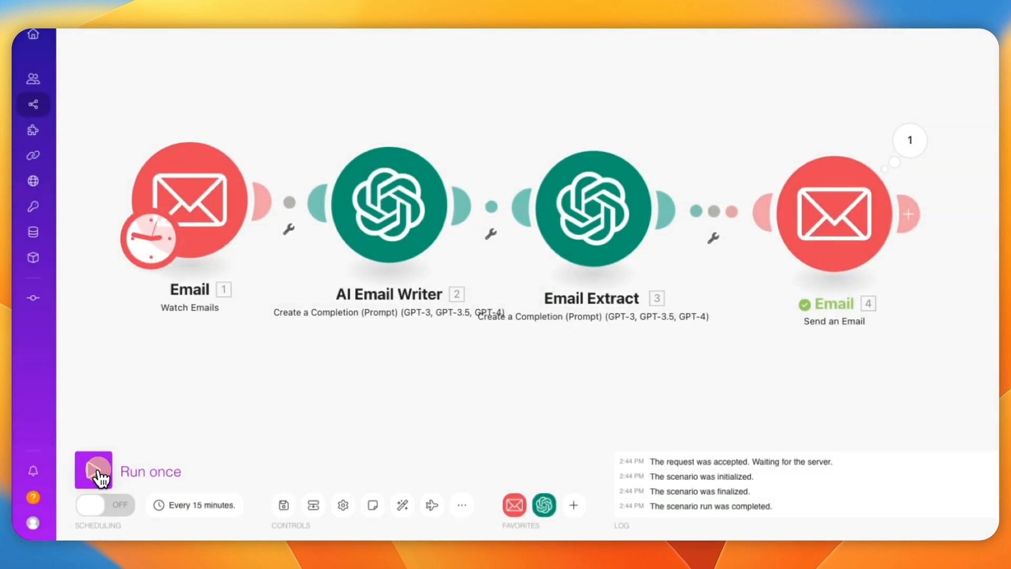
- Run the scenario once and inspect the message content processed by the Send an Email module
left_click(95, 470)
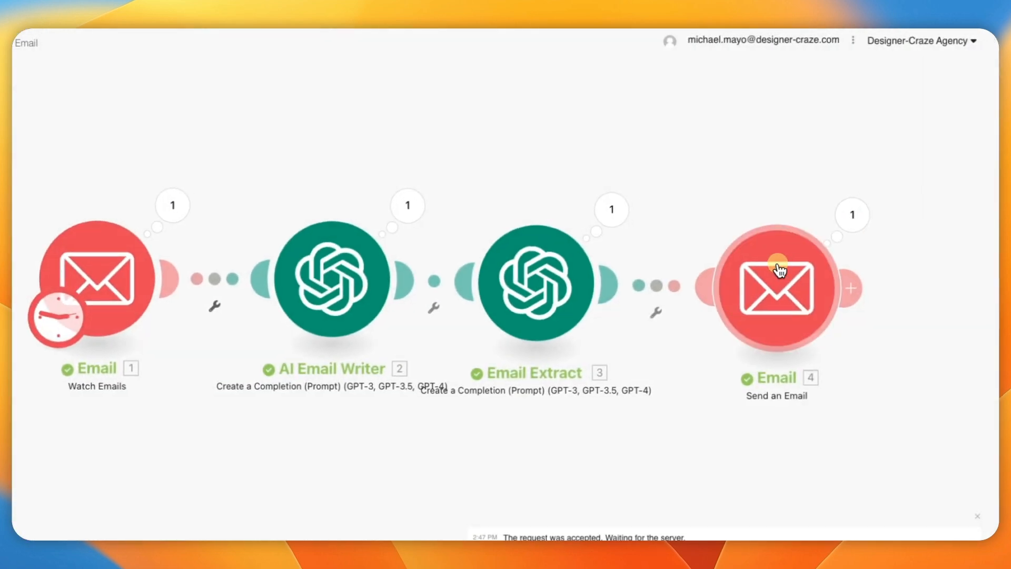
left_click(823, 199)
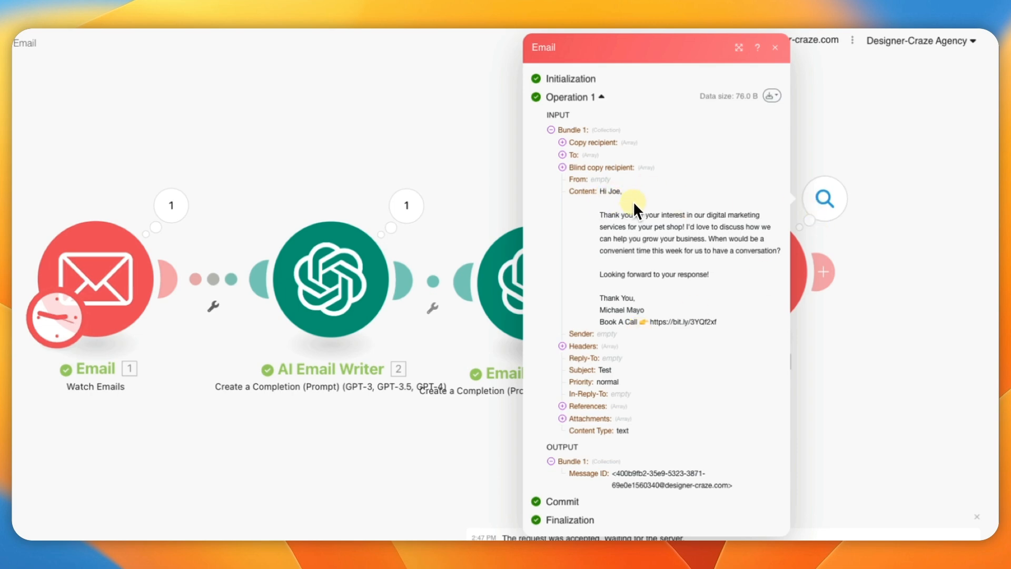
left_click(909, 125)
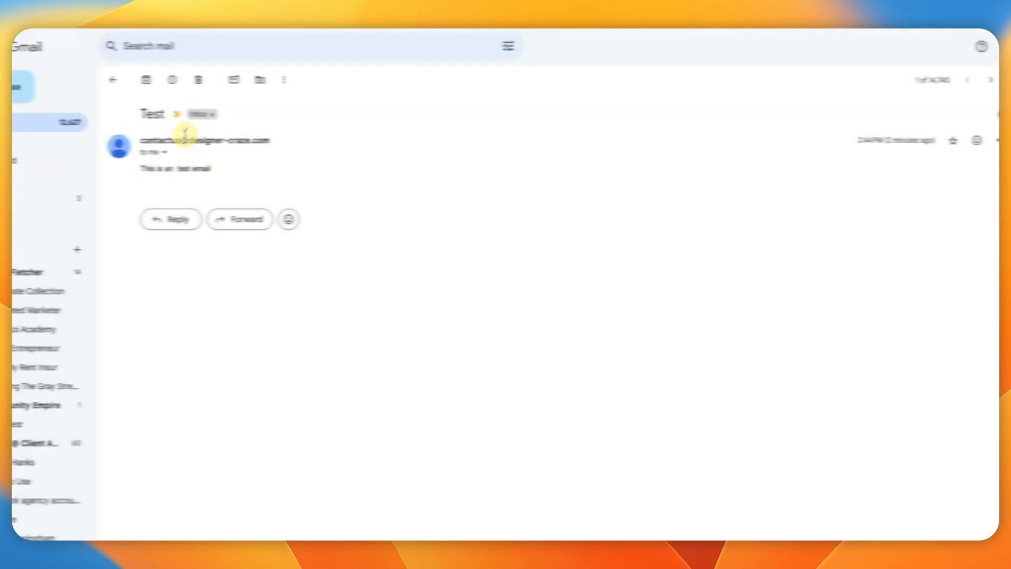
- Switch to the Gmail inbox, read the "Digital Marketing Services Inquiry - Thank You" email, and return to the inbox
left_click(95, 130)
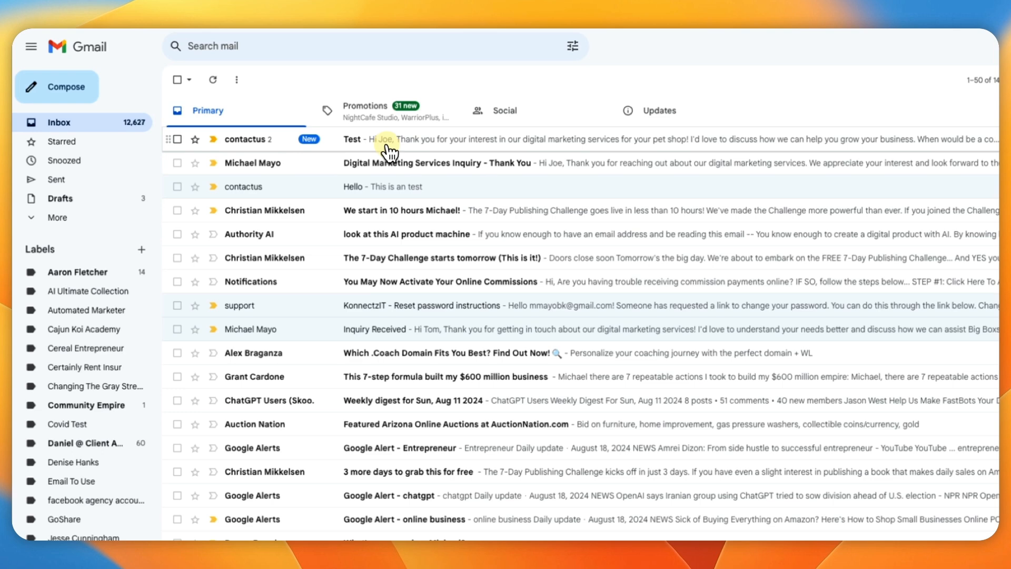
left_click(364, 167)
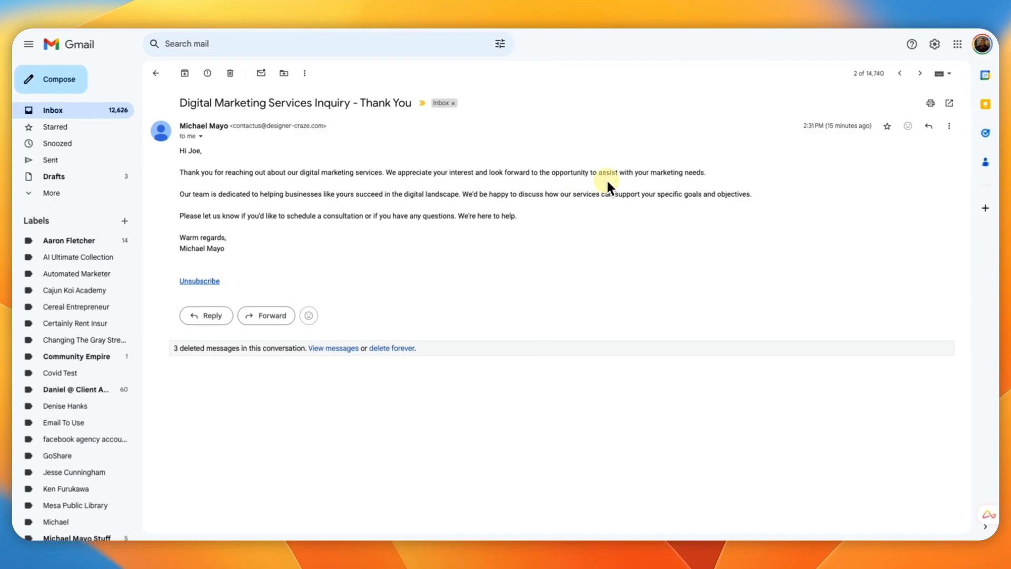
left_click(63, 111)
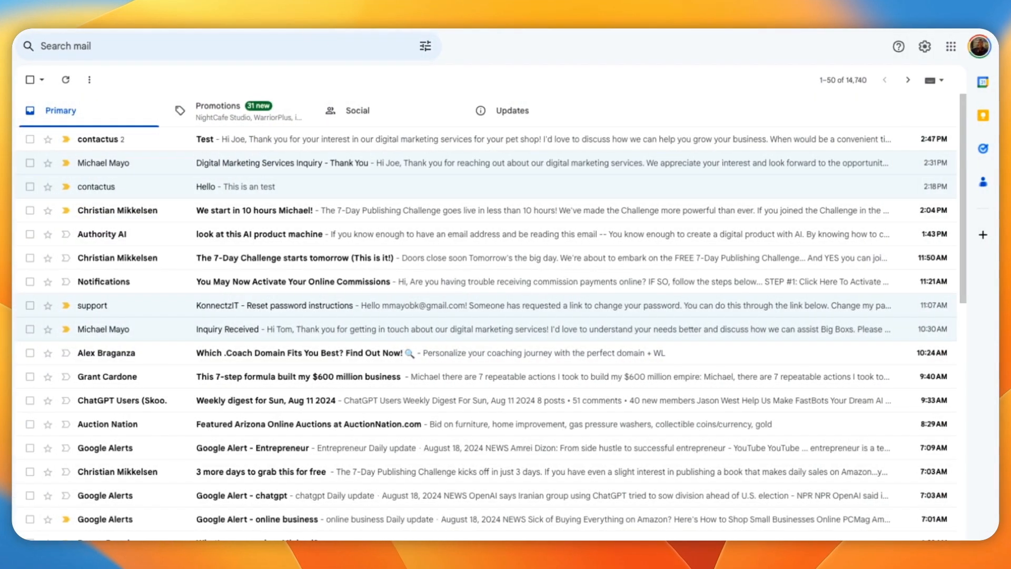